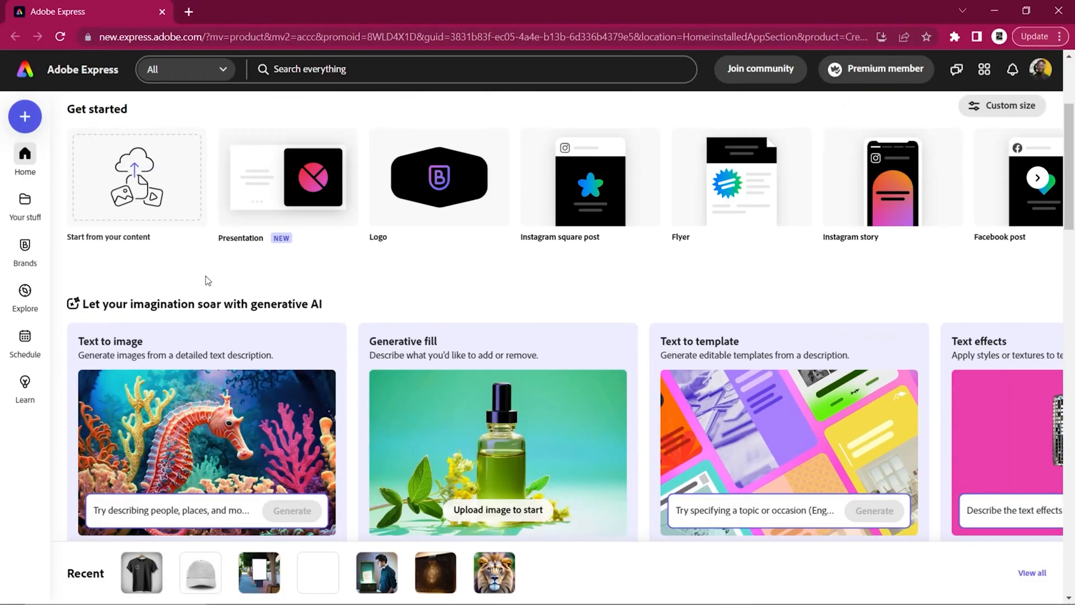
- Look over the home page's creation options and start a new logo design
scroll(199, 283, down, 2)
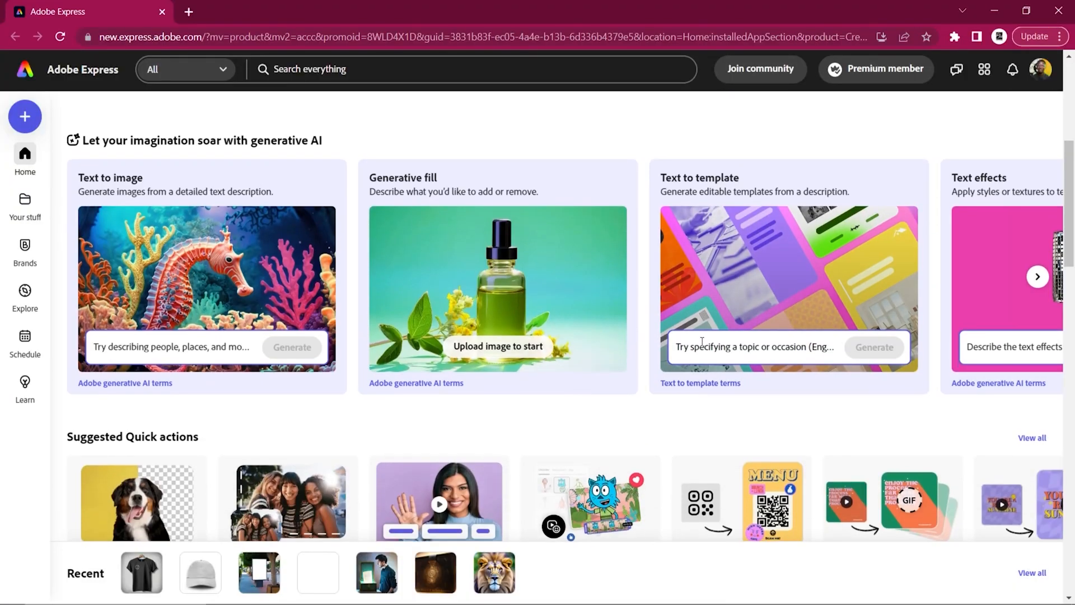
scroll(696, 344, down, 2)
scroll(696, 344, down, 3)
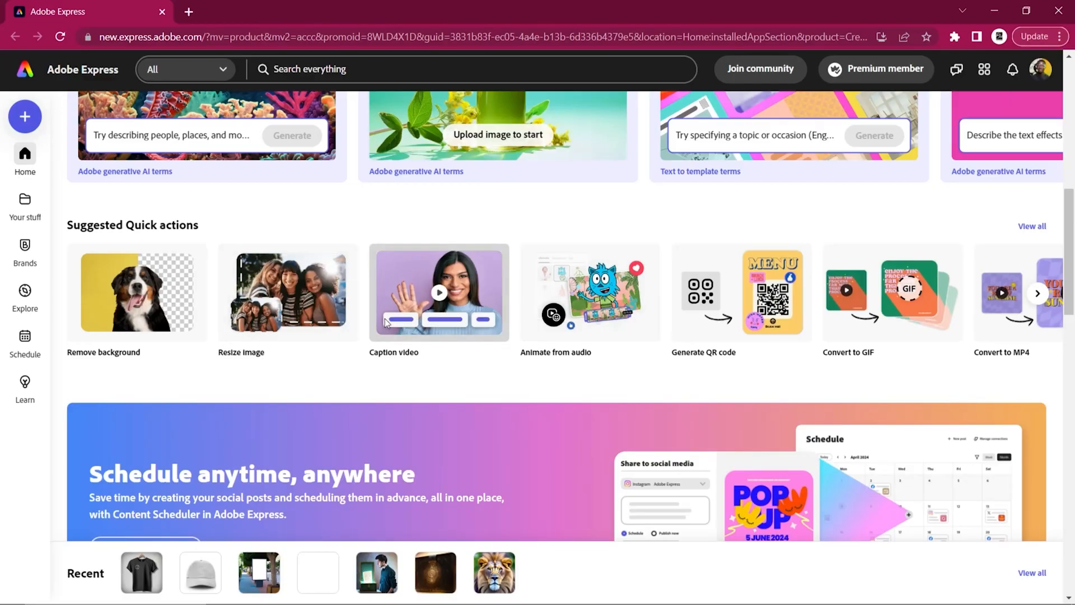
scroll(385, 322, up, 3)
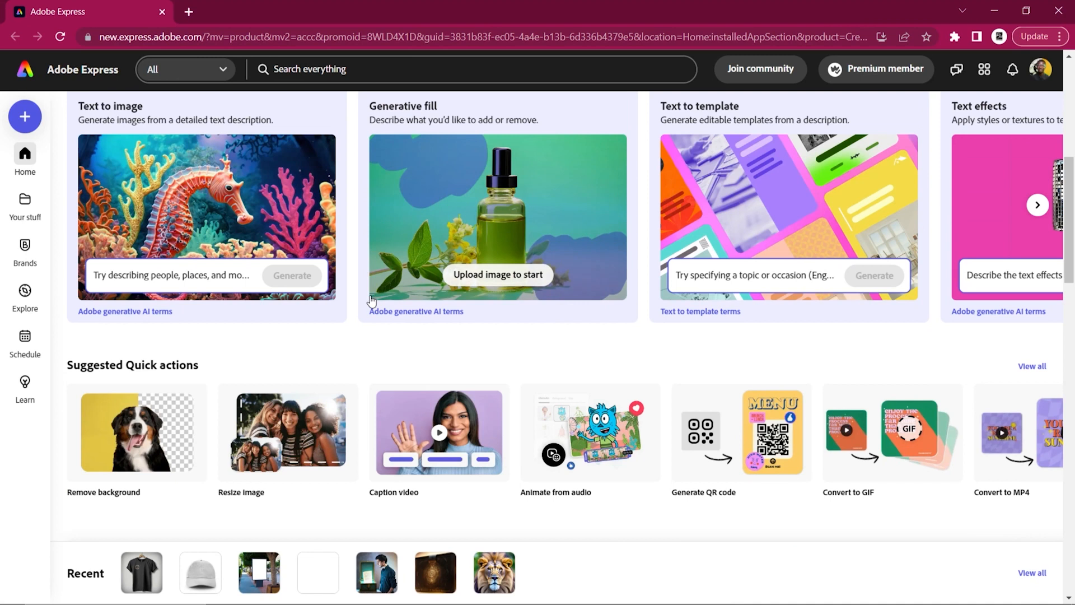
scroll(350, 280, up, 5)
scroll(349, 280, up, 1)
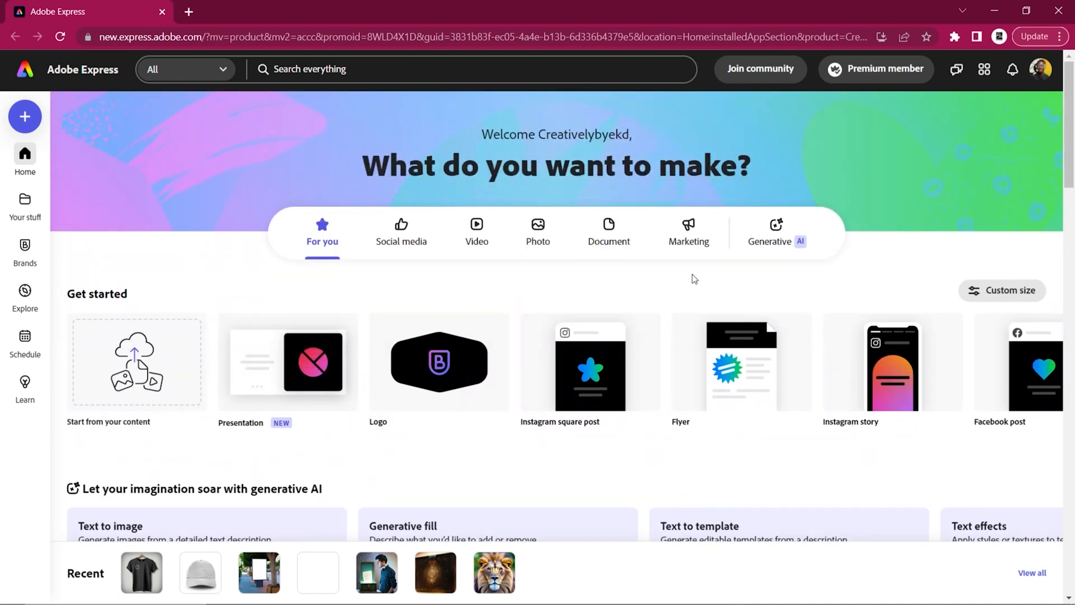
scroll(694, 278, down, 2)
click(454, 199)
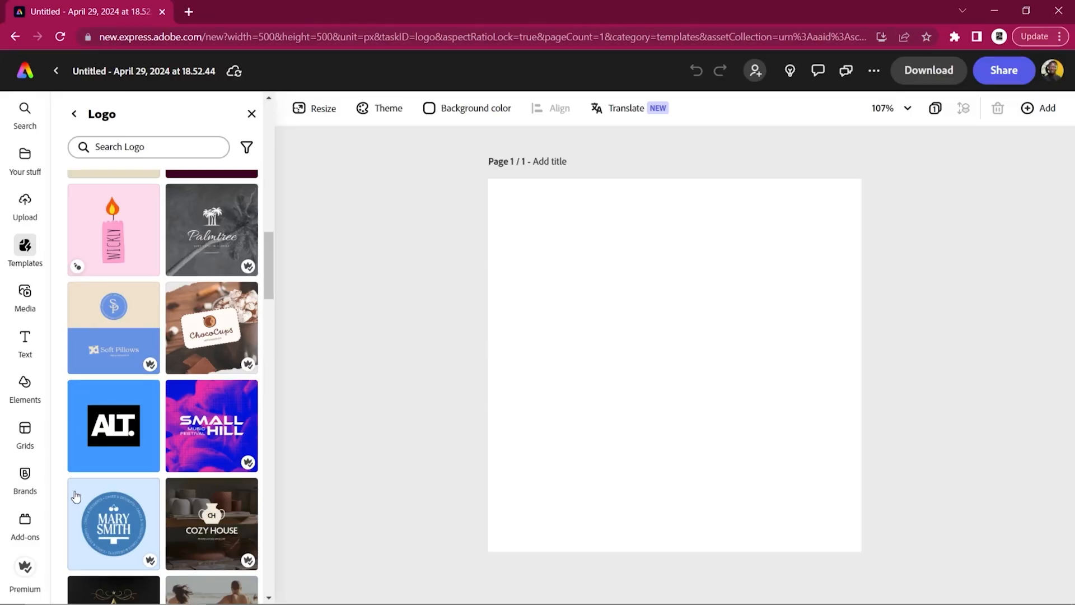
- Browse the logo templates and search them for "restaurant"
scroll(76, 496, down, 9)
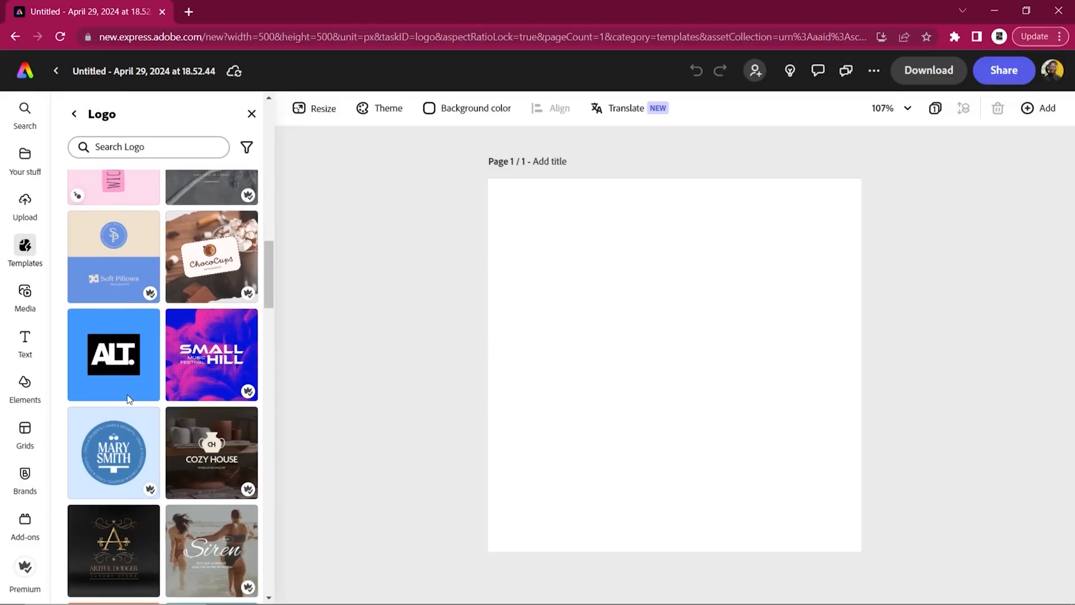
scroll(163, 185, up, 7)
scroll(162, 185, up, 5)
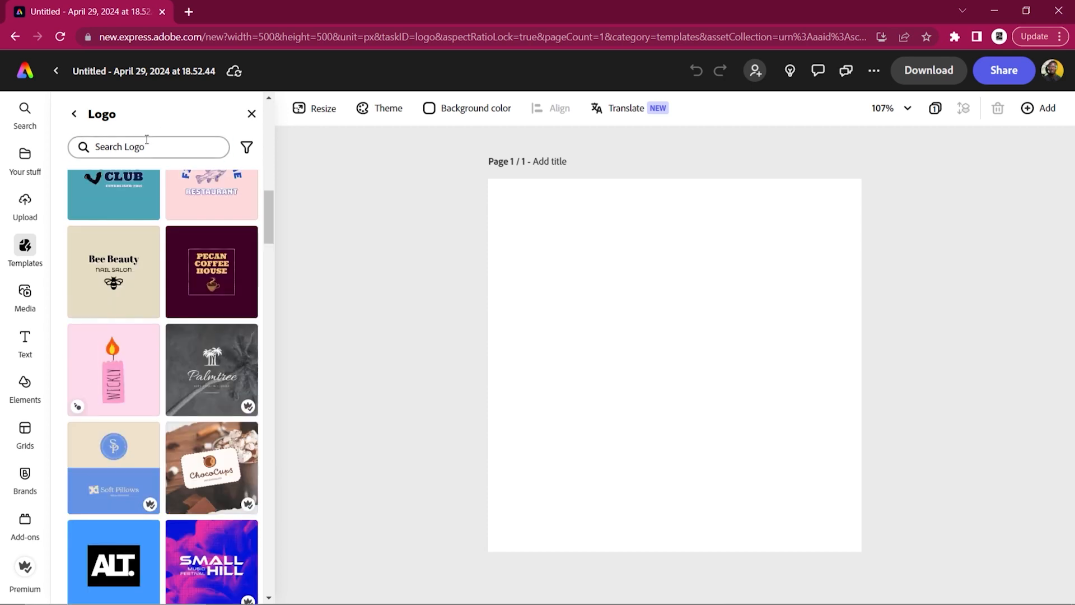
click(146, 147)
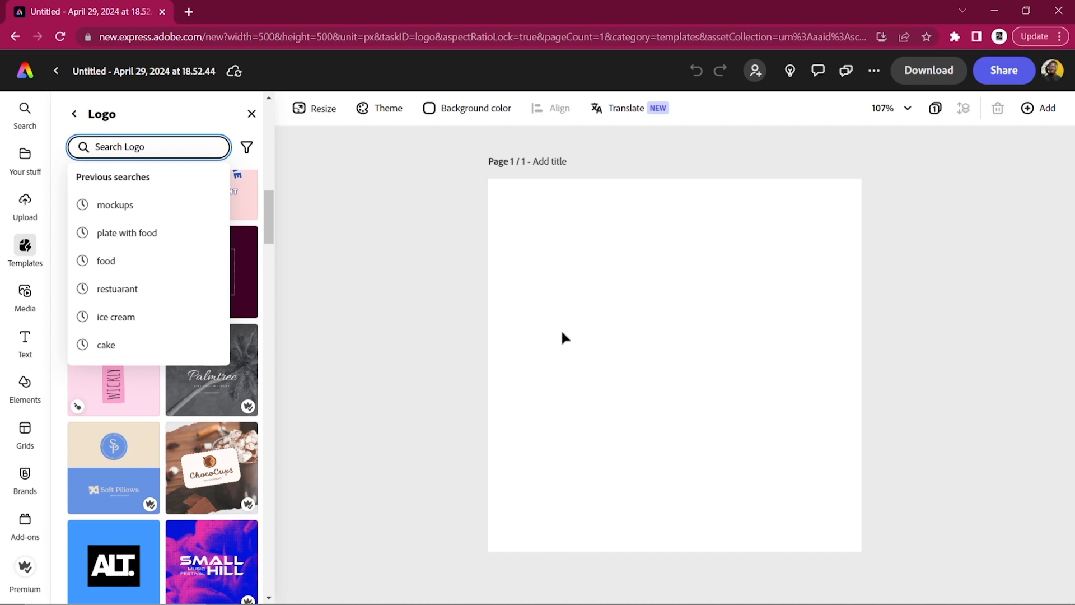
text(restaura)
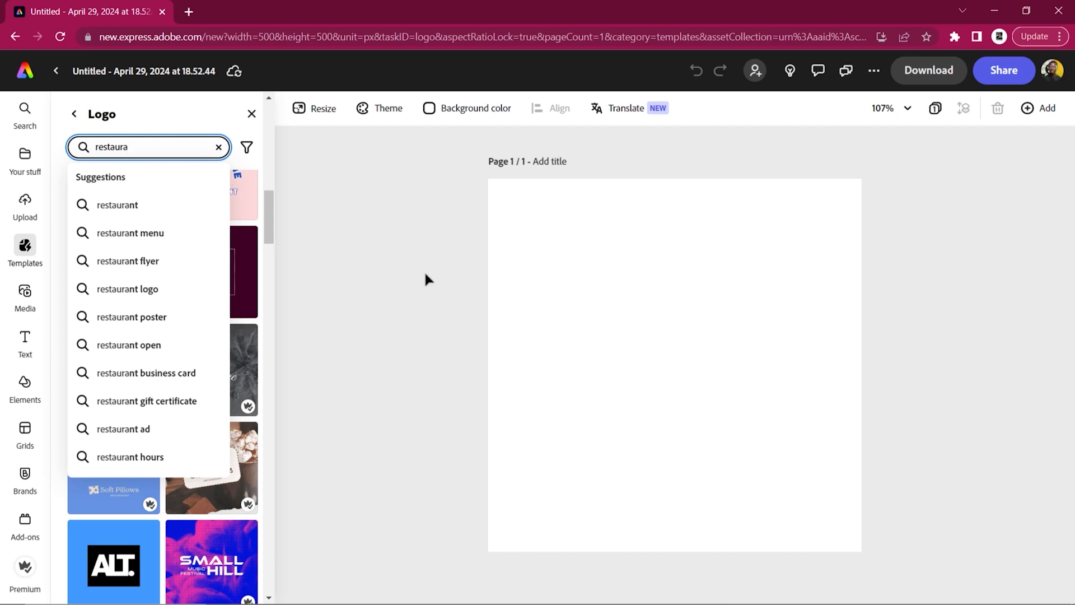
click(130, 204)
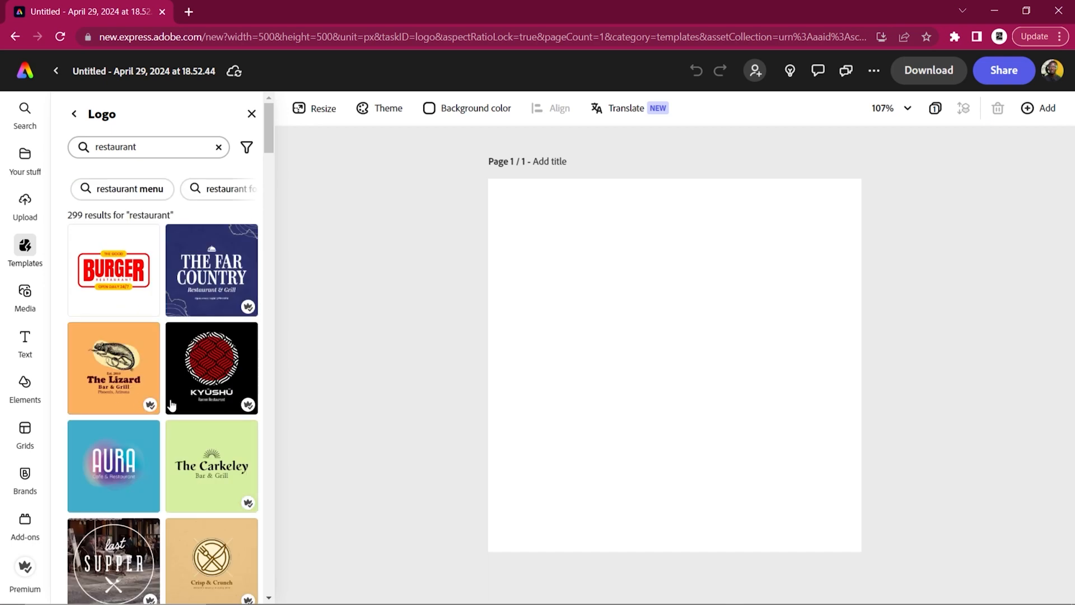
- Browse the restaurant logo templates and apply the black "The Red Leaf Restaurant" design with the red emblem
scroll(172, 405, down, 5)
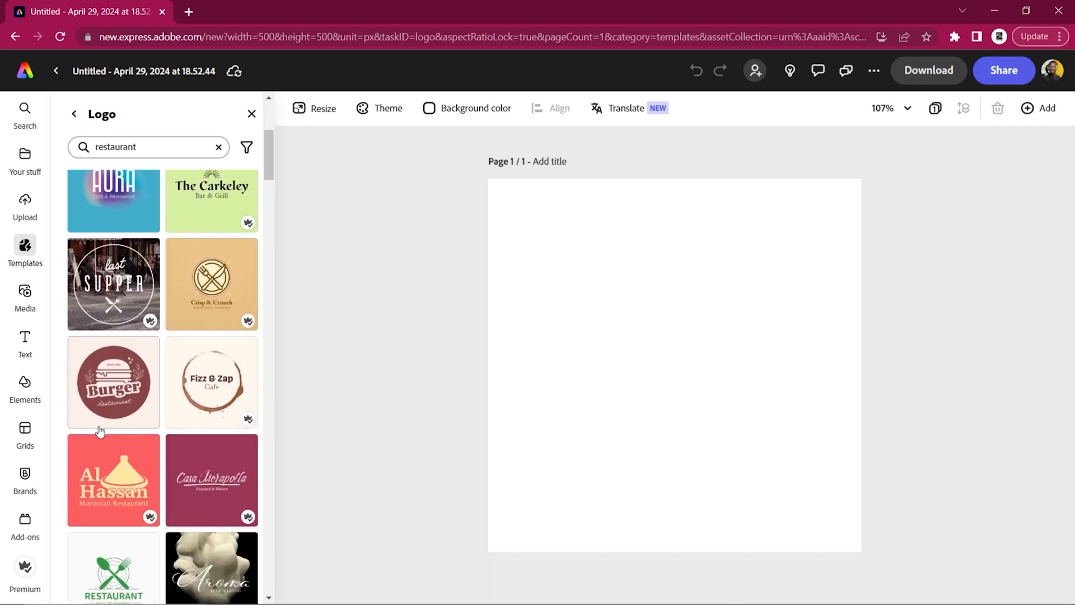
scroll(121, 429, down, 6)
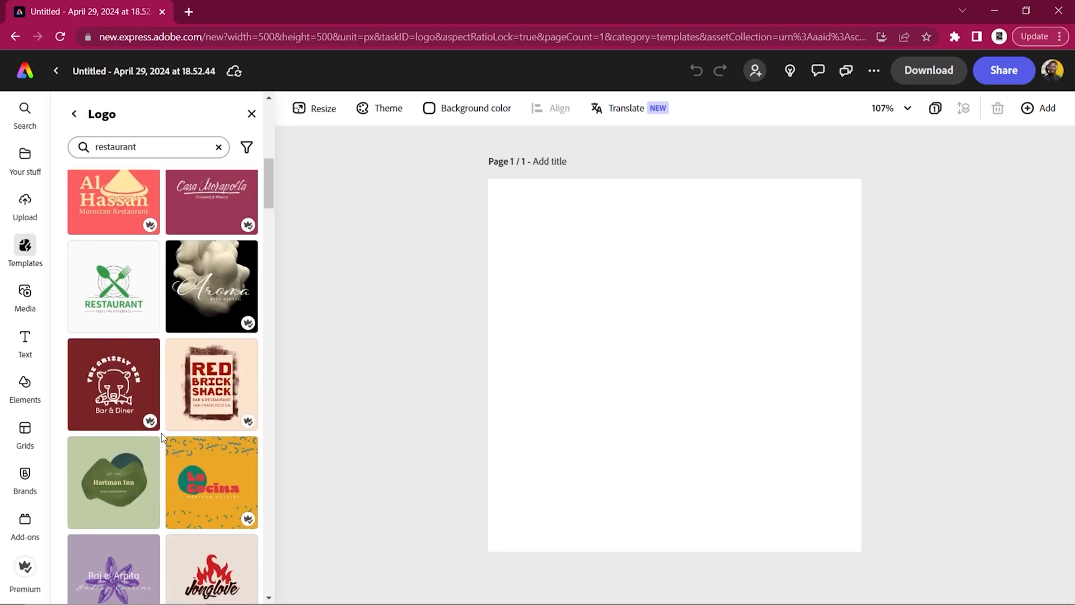
scroll(163, 437, down, 5)
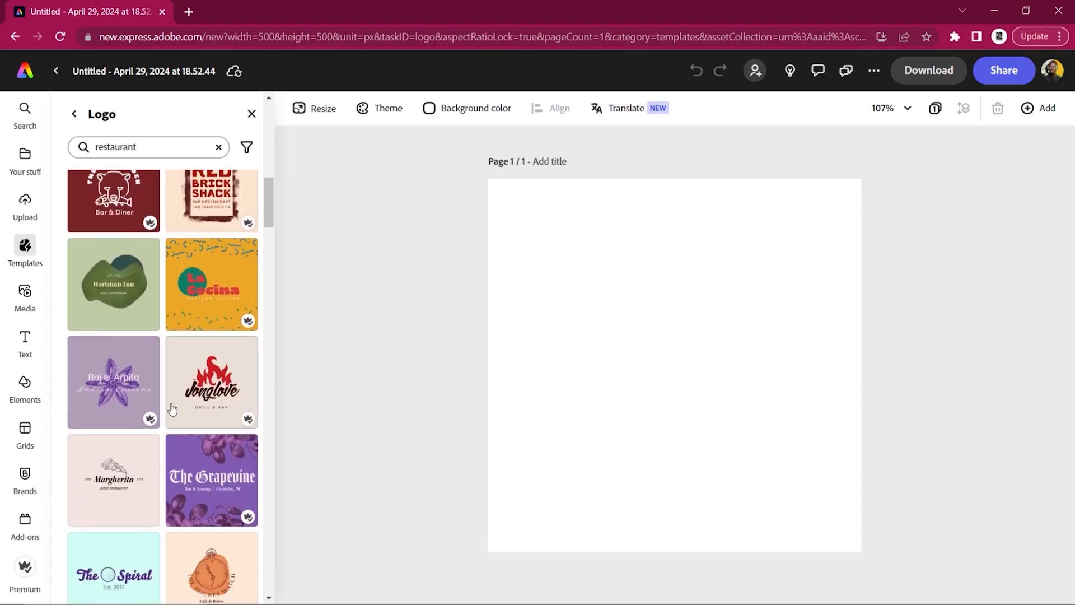
drag(263, 216, 258, 281)
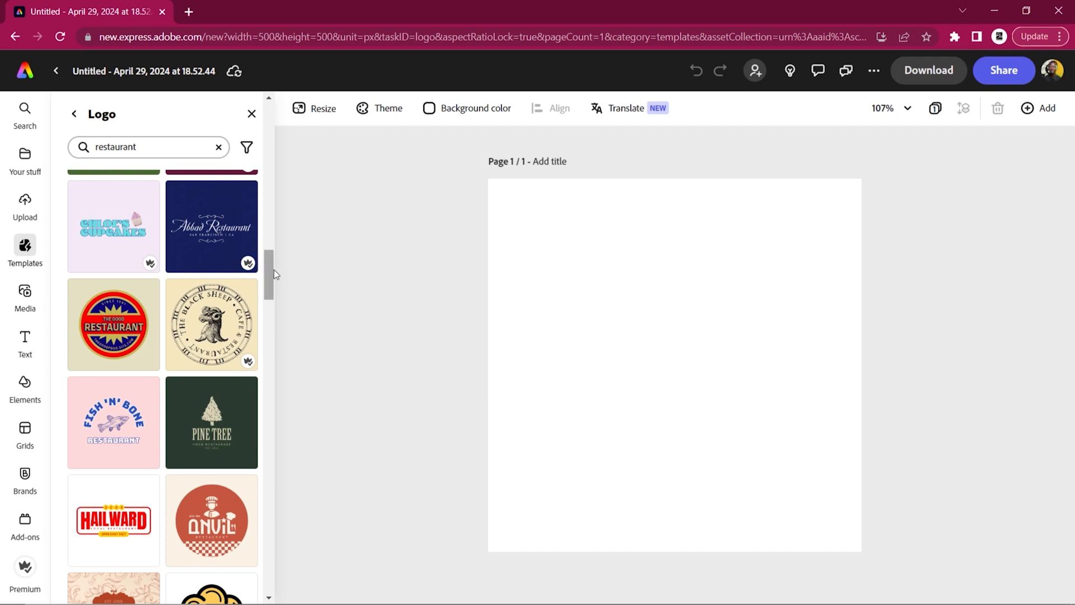
drag(267, 264, 267, 324)
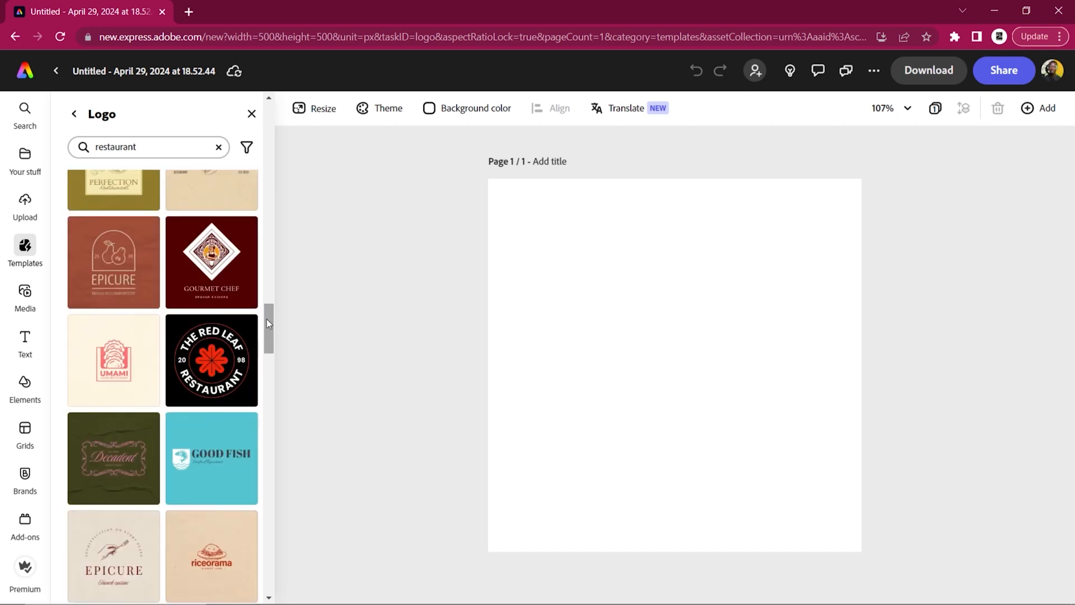
click(207, 348)
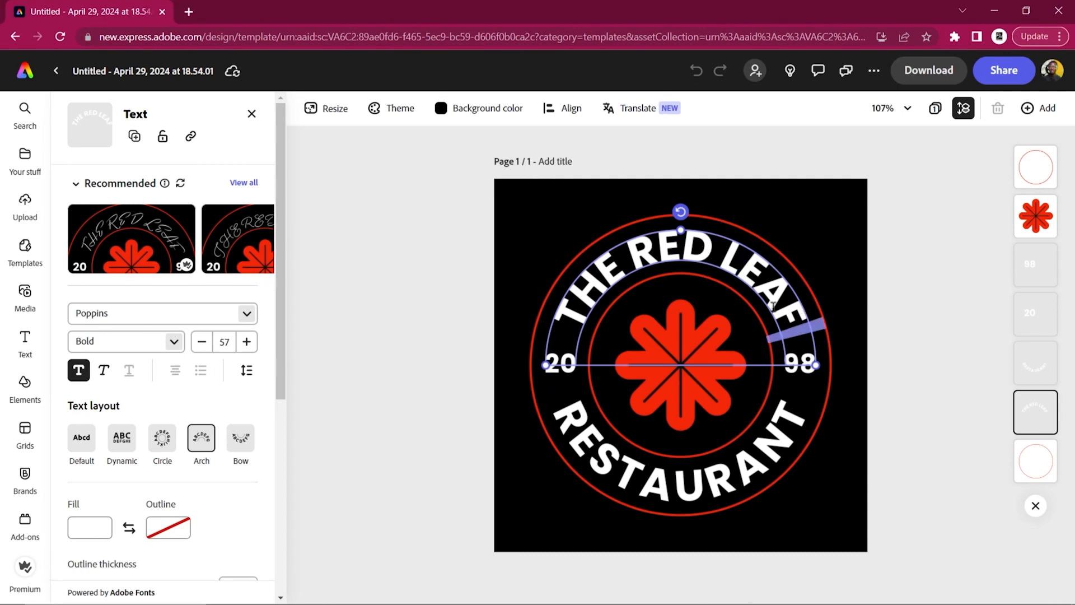
- Replace the upper arched text "THE RED LEAF" with "TASTE PLANETS"
drag(773, 307, 527, 322)
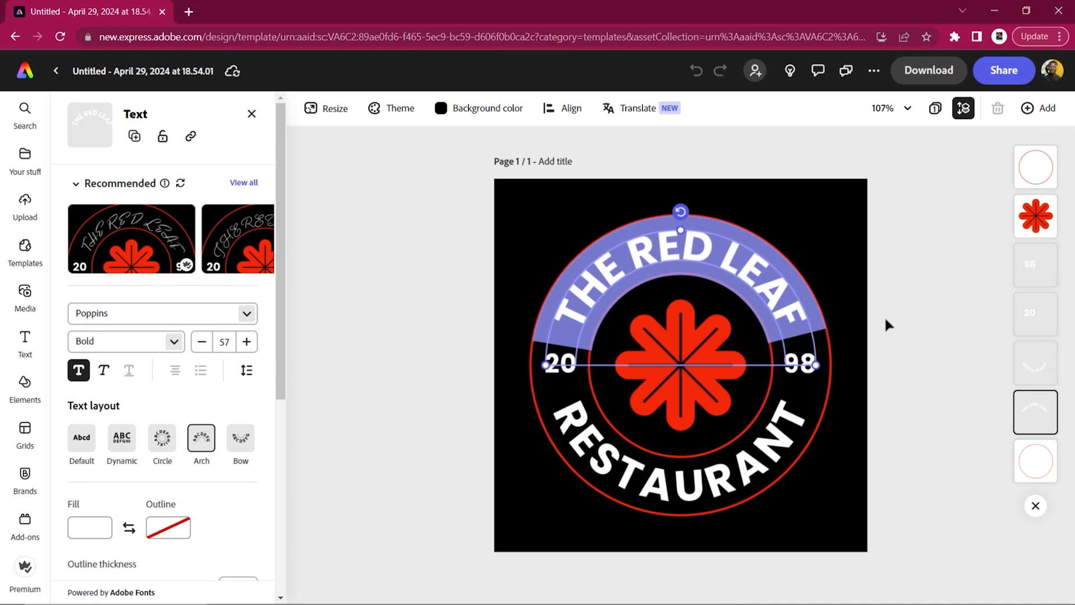
text(TASTE PLANE)
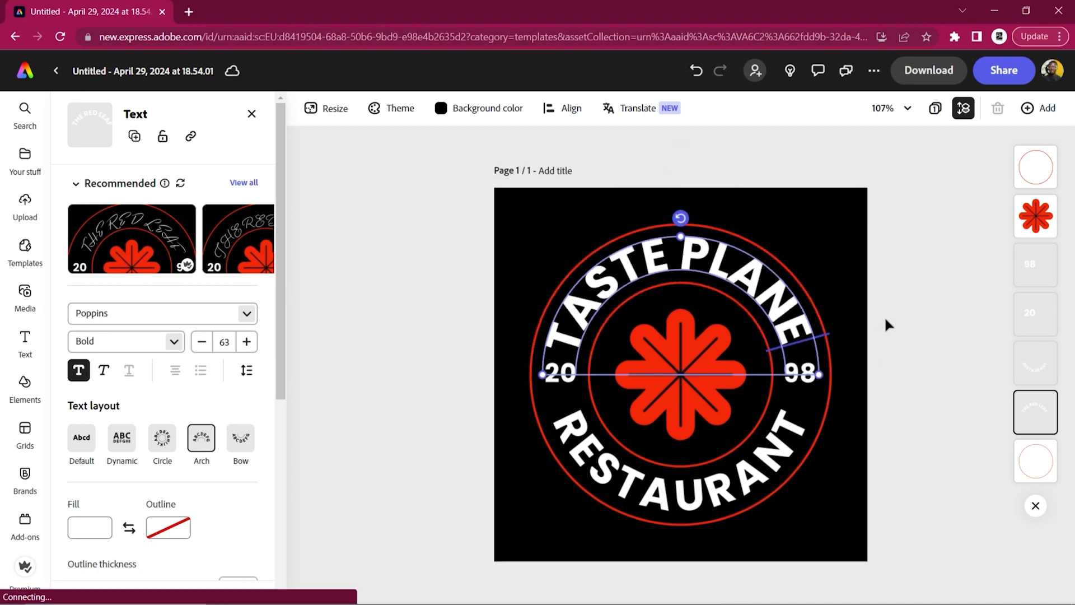
text(TS)
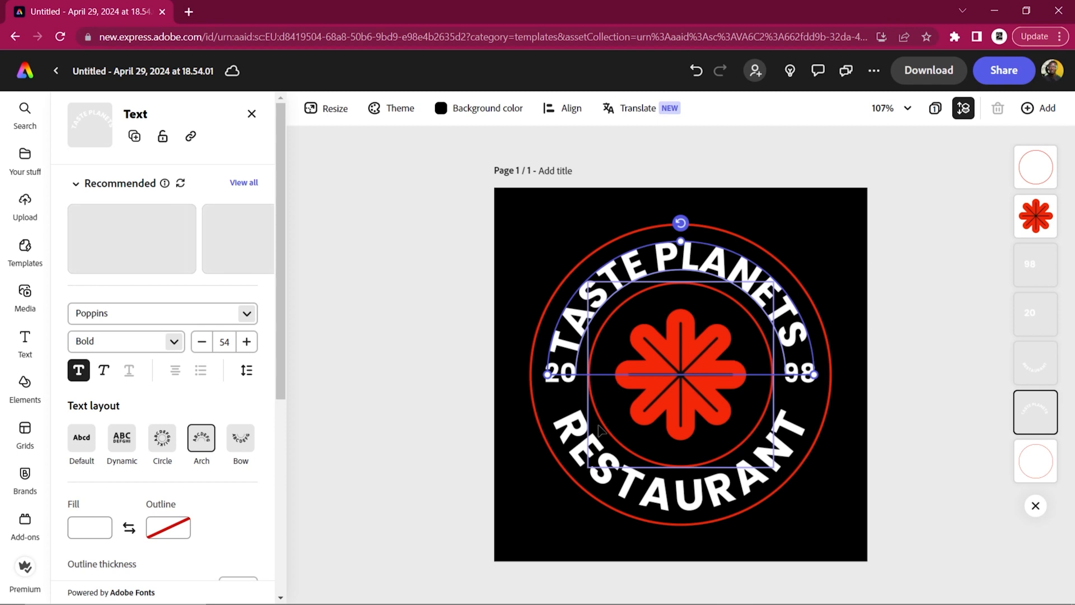
click(408, 428)
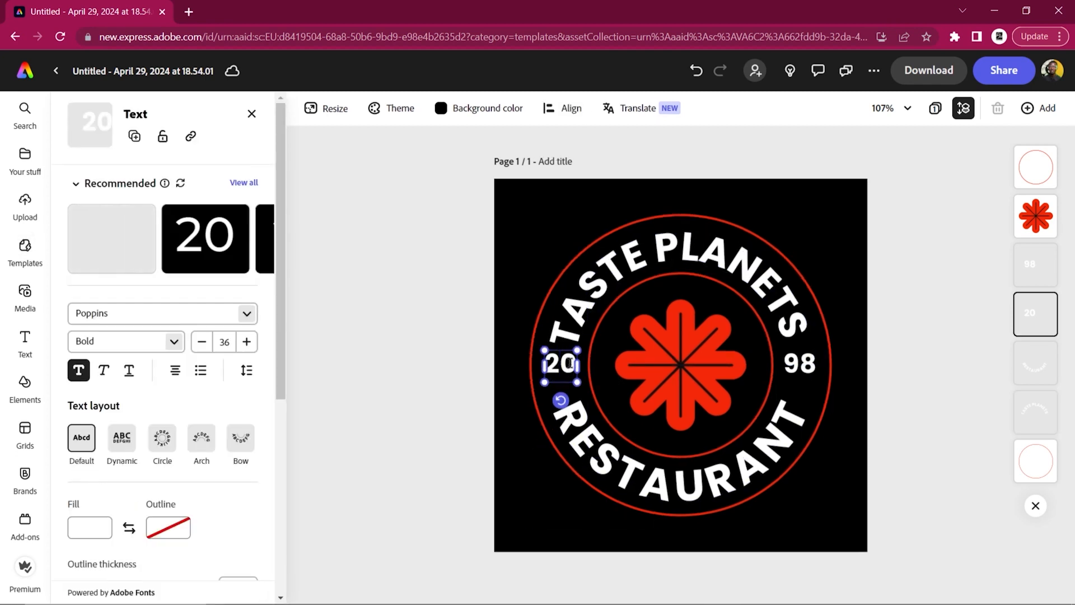
- Replace the number 98 beside the emblem with 24
click(800, 364)
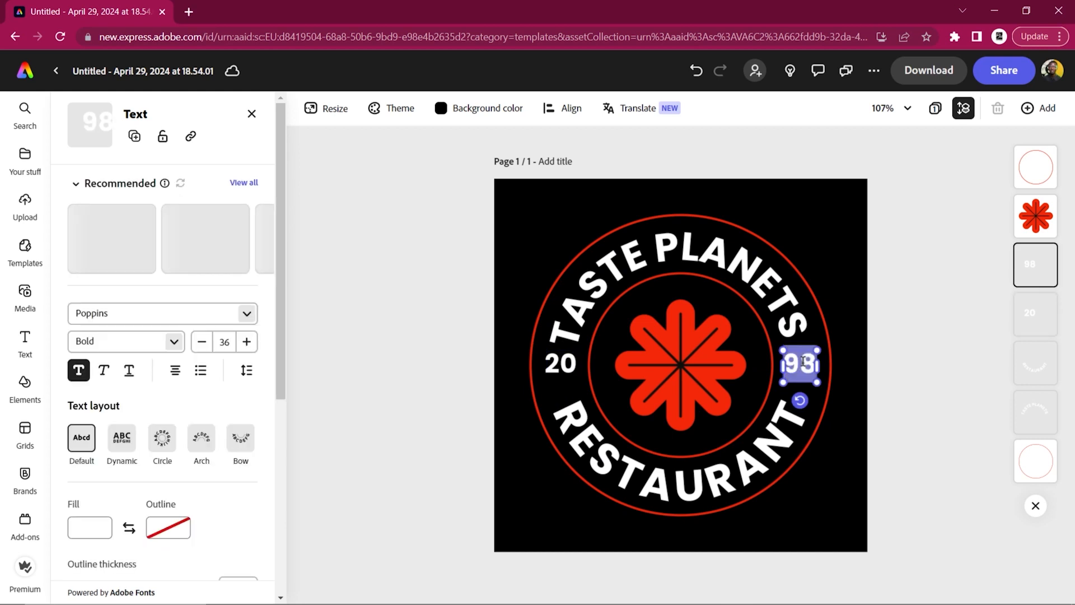
text(2)
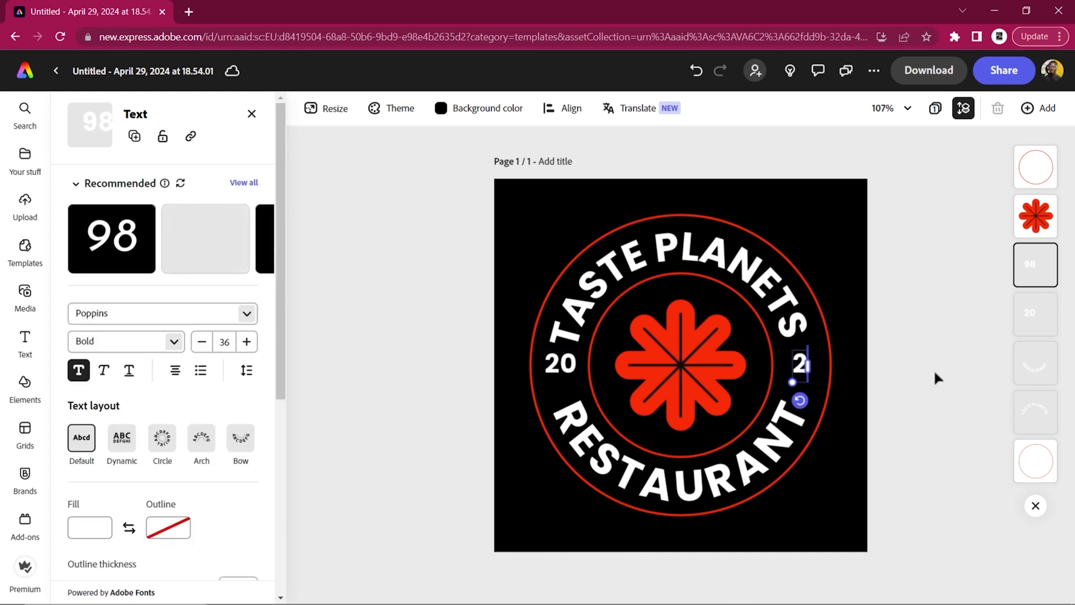
text(4)
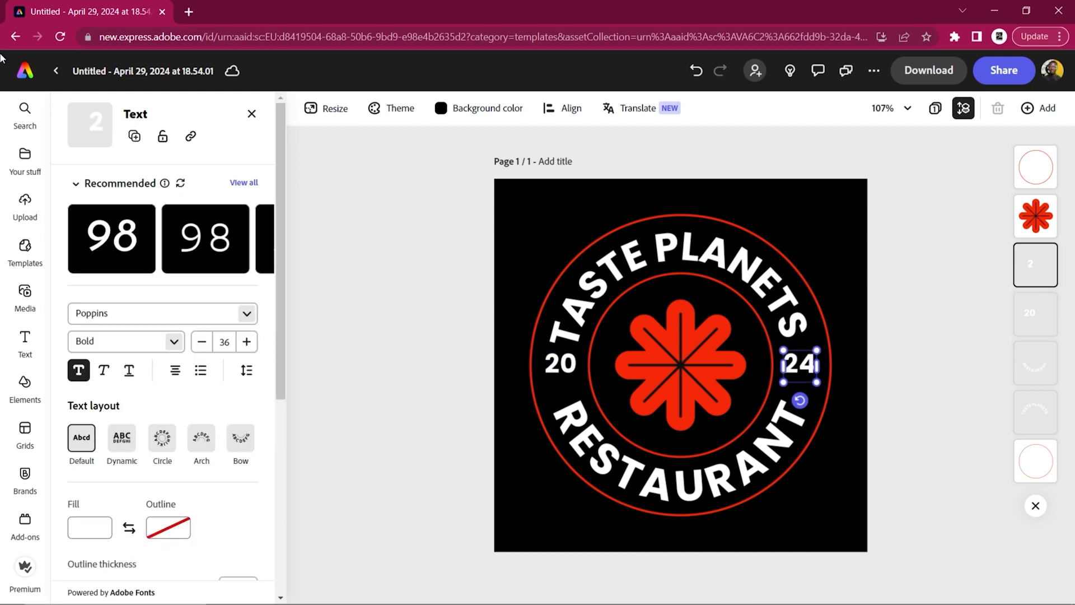
- Change the founding year split around the emblem, setting its first half to 19 and its second half to 88
click(565, 371)
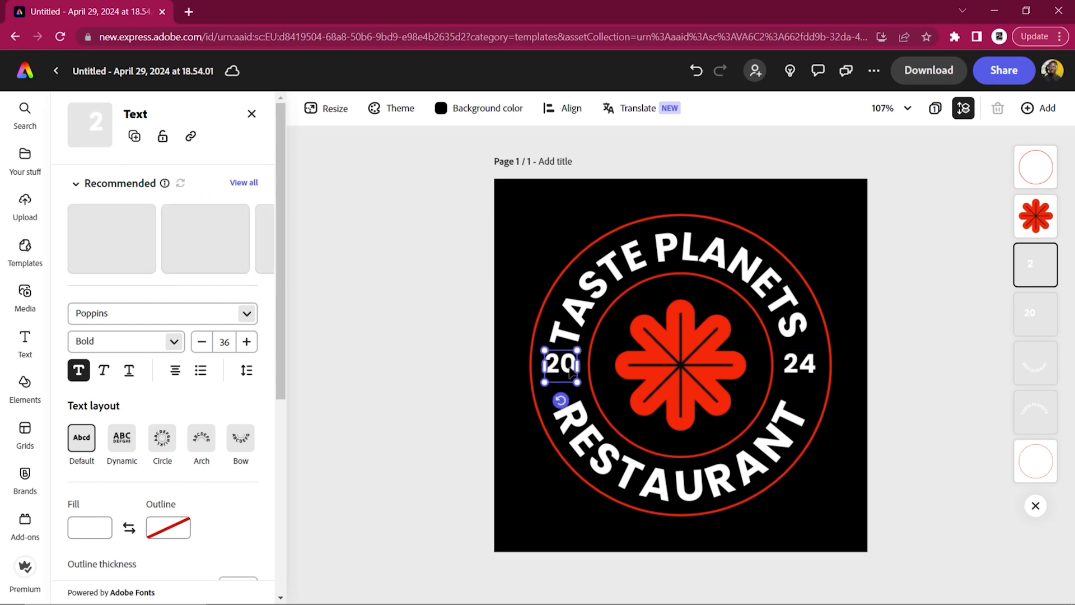
double_click(558, 365)
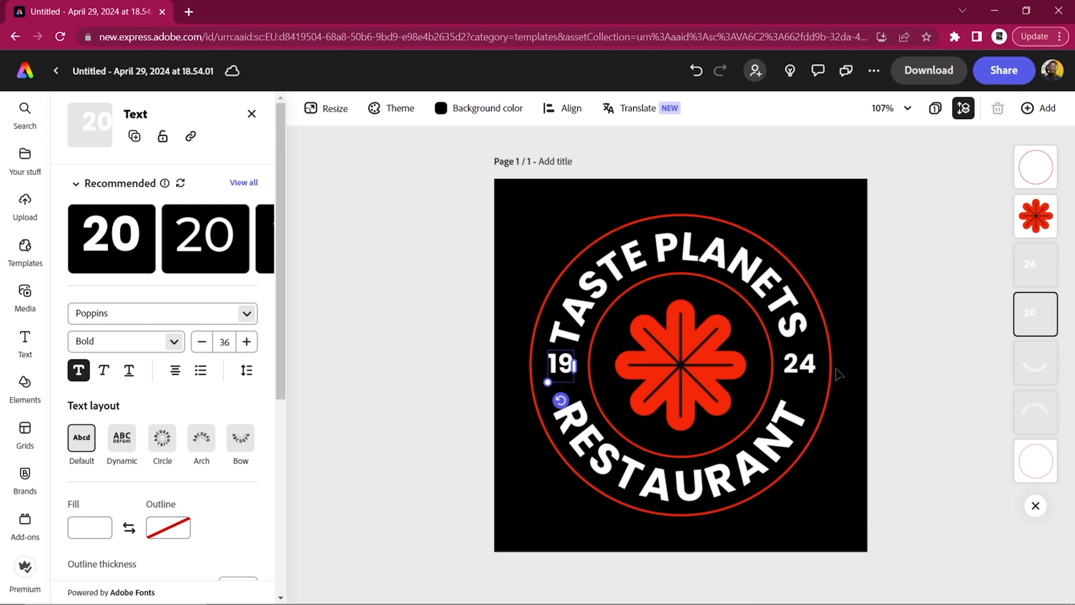
click(799, 365)
double_click(798, 366)
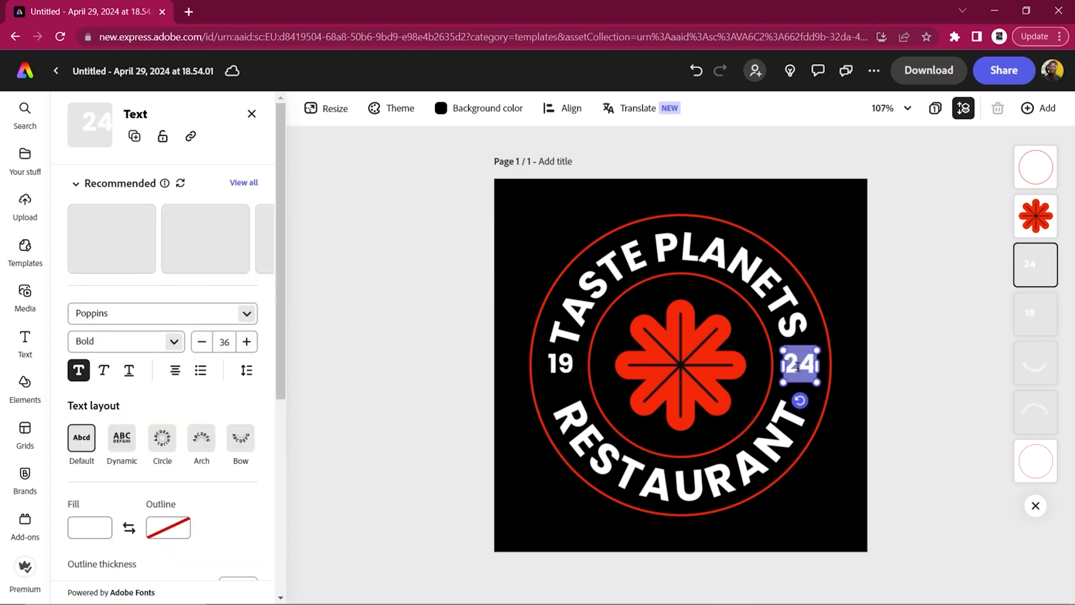
text(88)
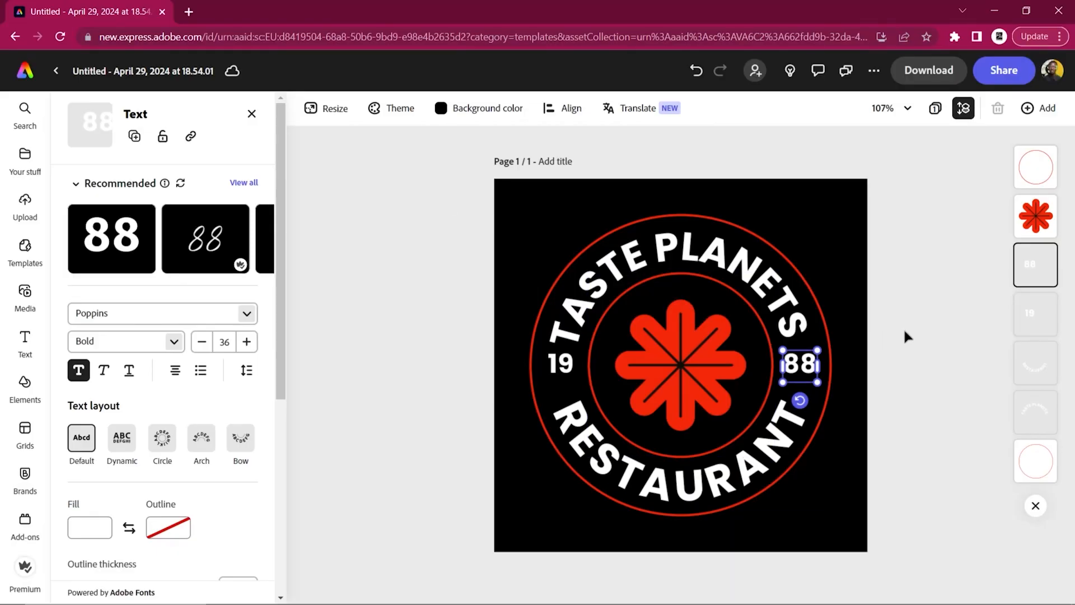
click(904, 328)
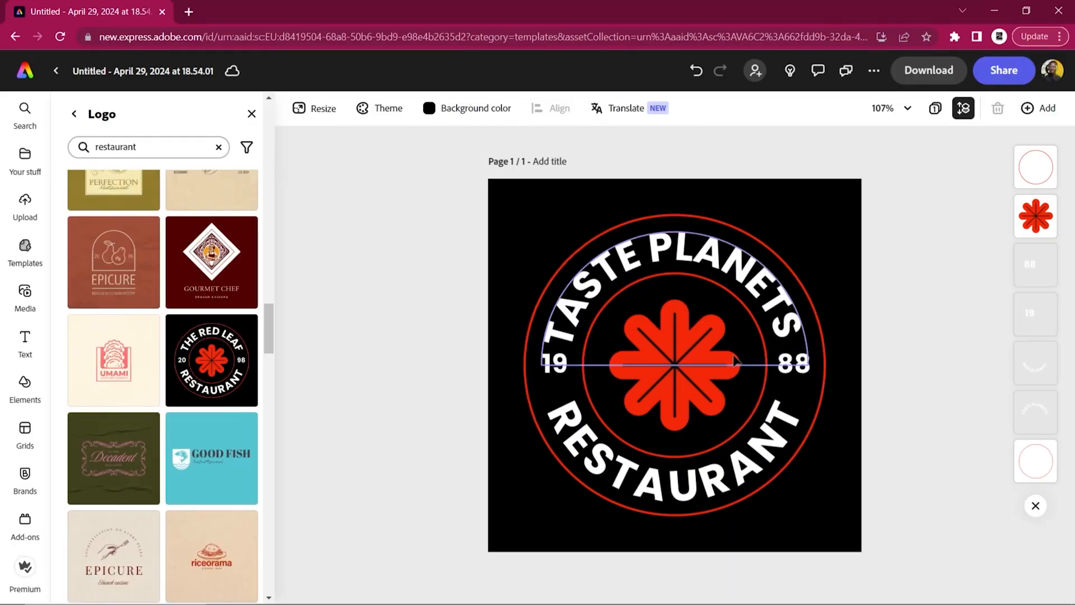
drag(677, 352, 697, 394)
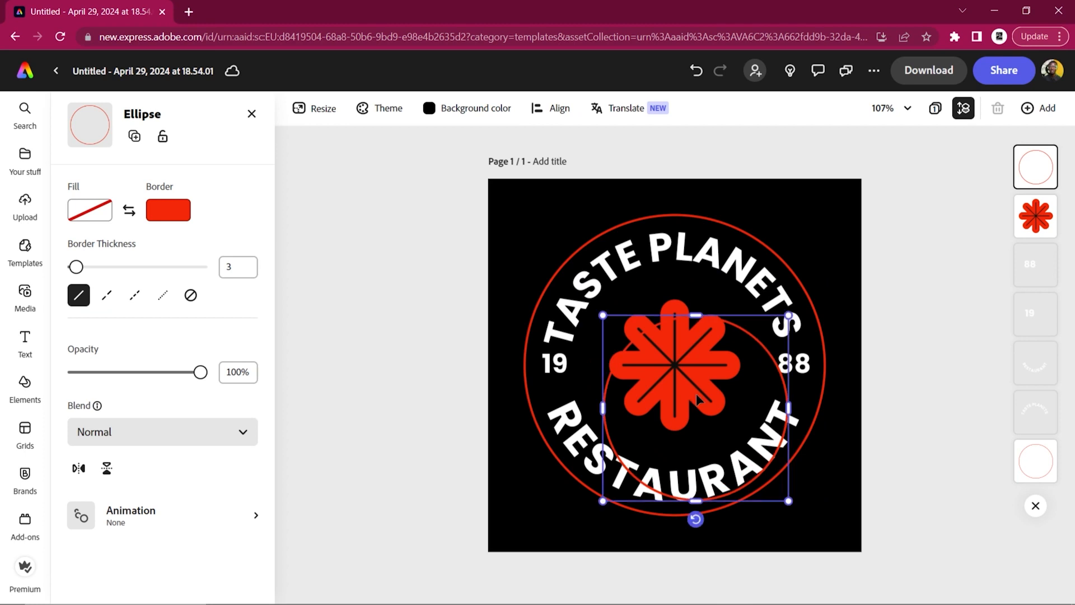
key(ctrl+z)
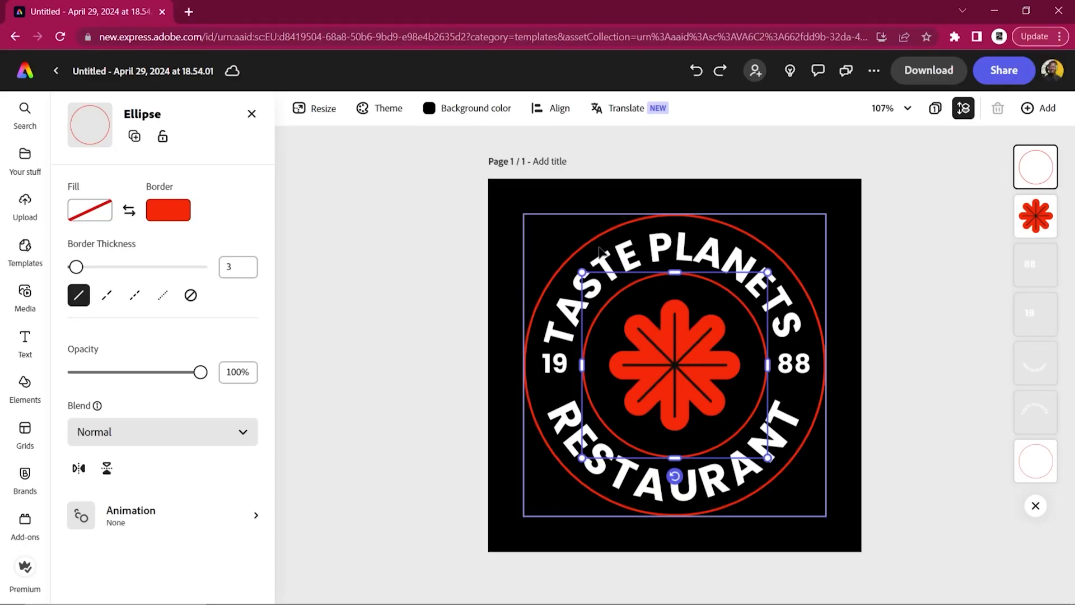
drag(720, 360, 639, 351)
key(ctrl+z)
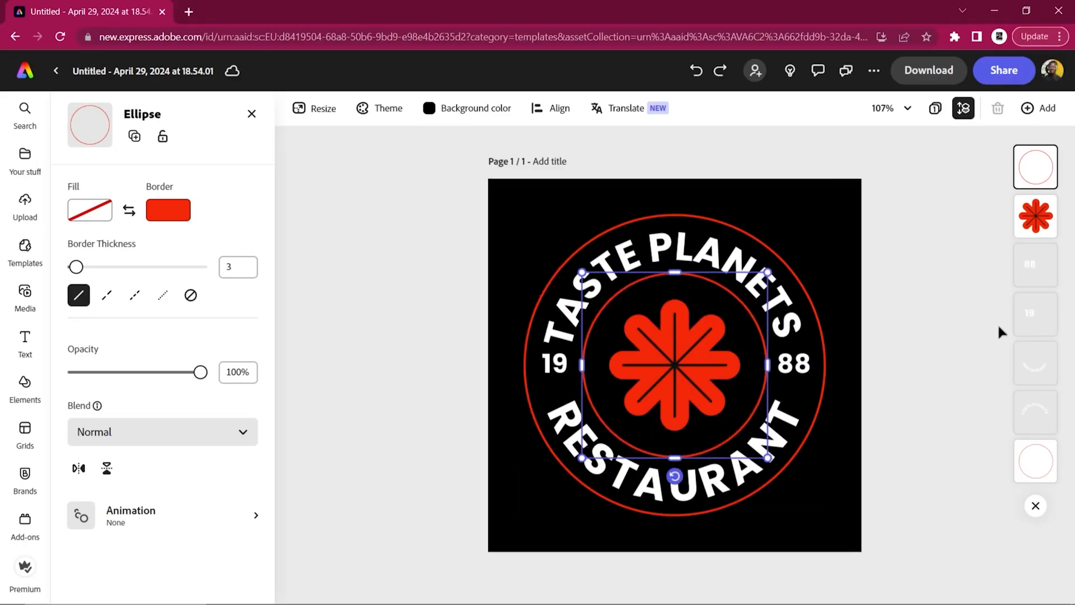
key(Delete)
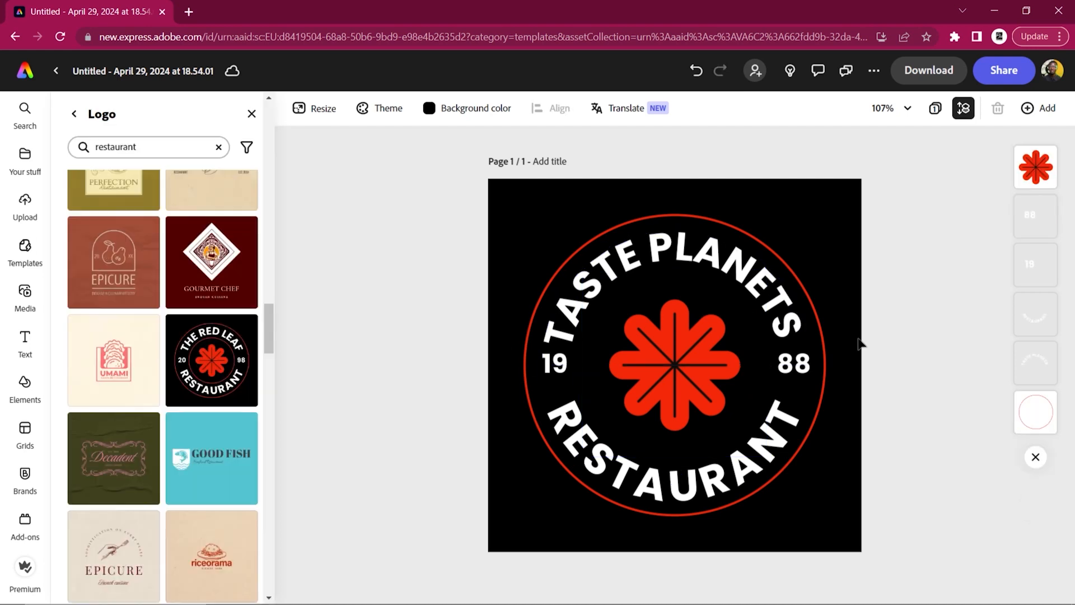
key(ctrl+z)
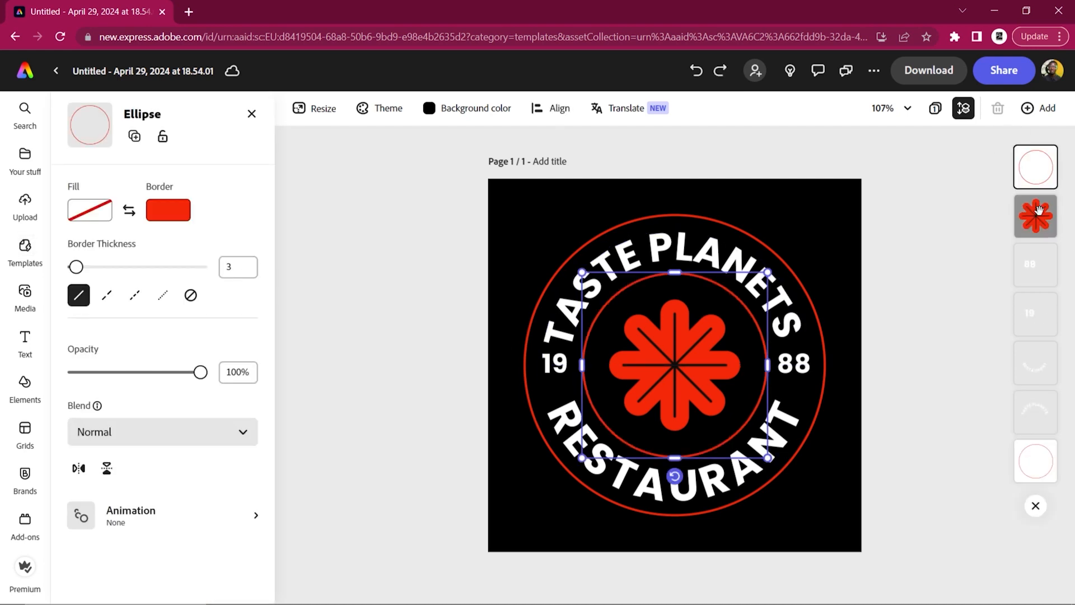
- Delete the red flower-shaped graphic from the centre of the logo, keeping the inner circle
click(1056, 223)
key(Delete)
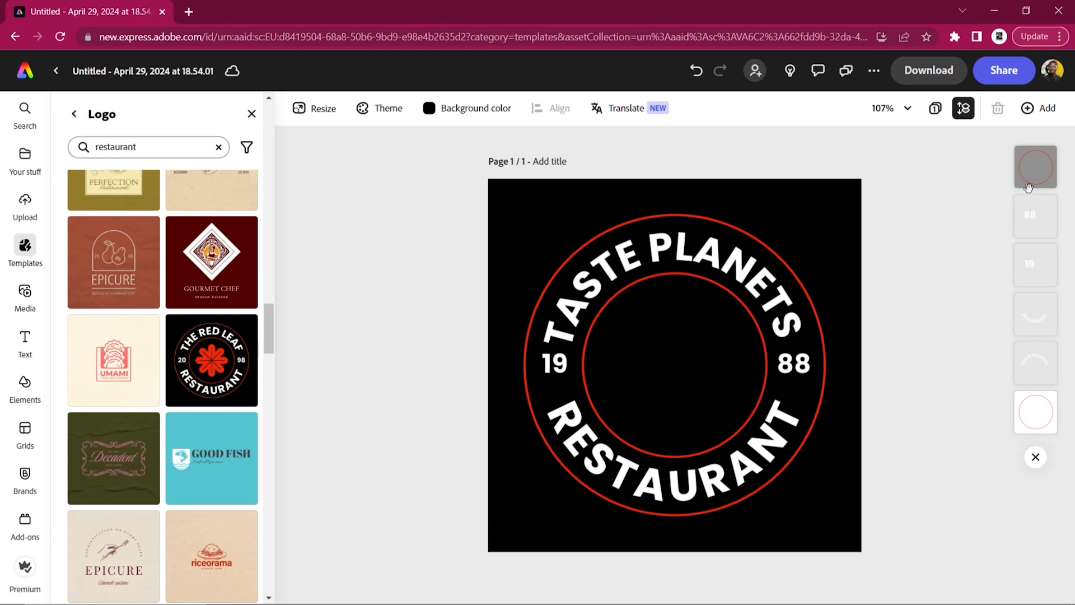
click(554, 364)
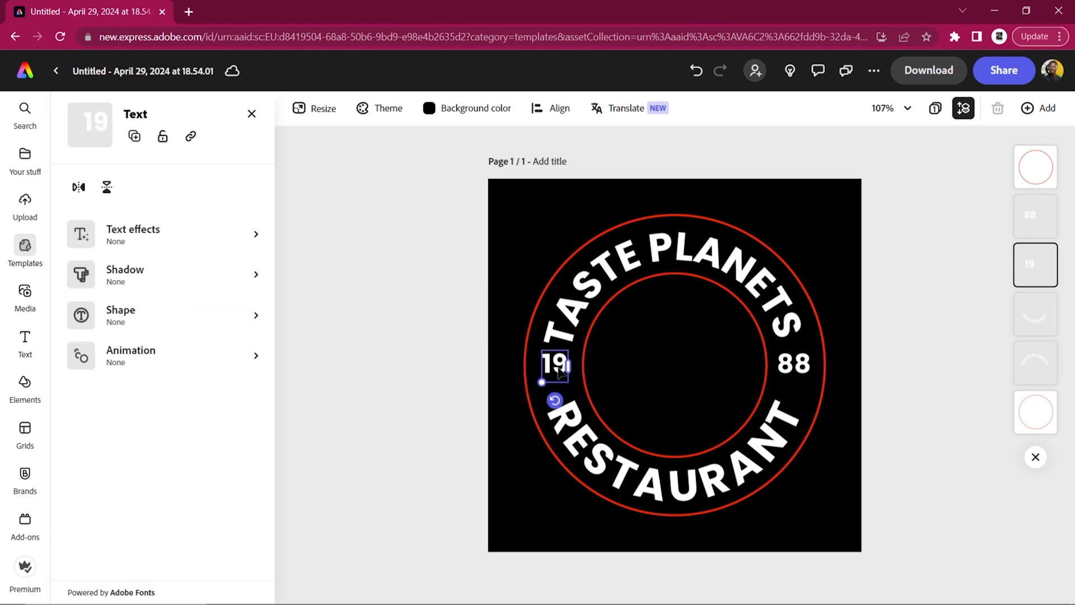
- Search the icon elements for "food"
click(453, 276)
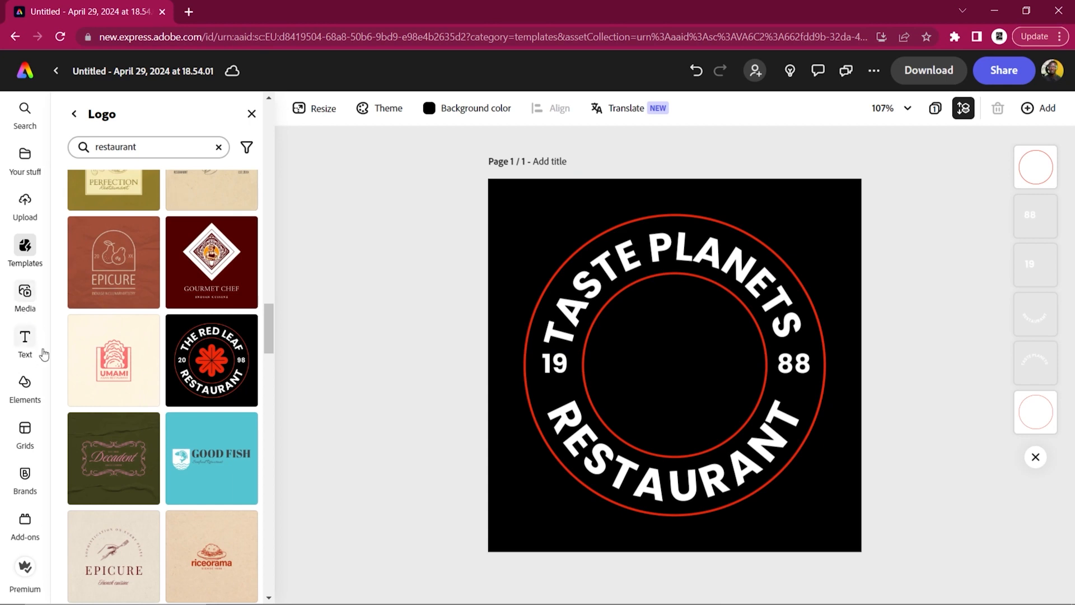
click(26, 384)
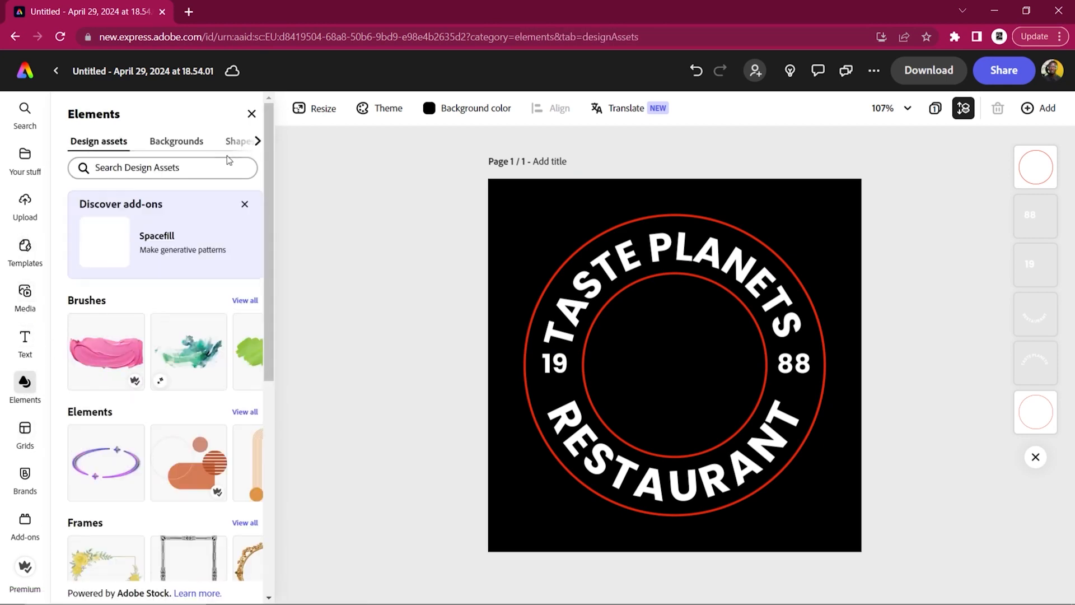
click(235, 142)
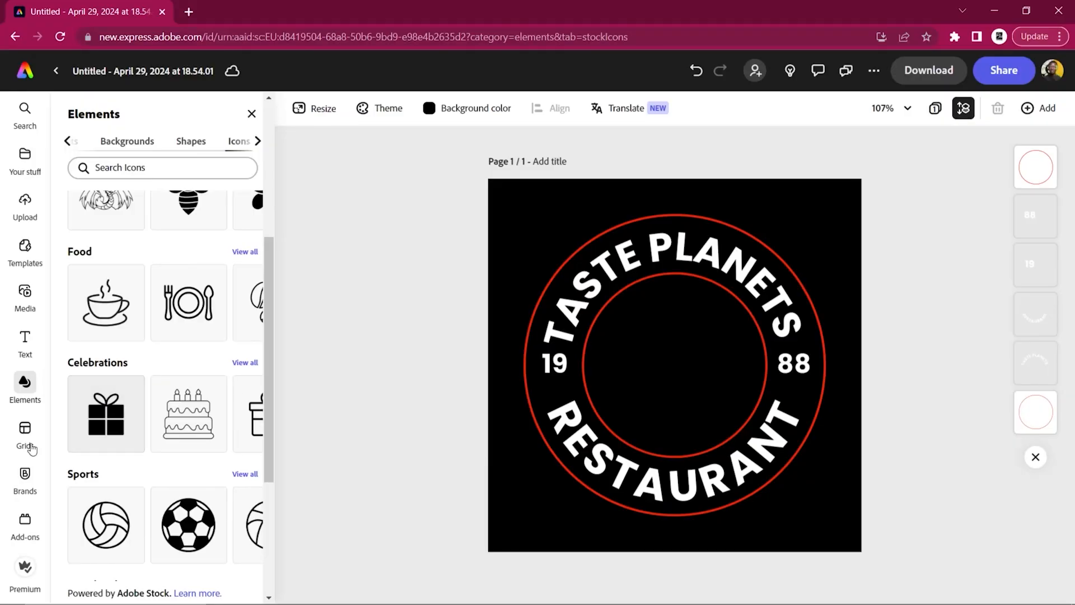
scroll(151, 403, down, 2)
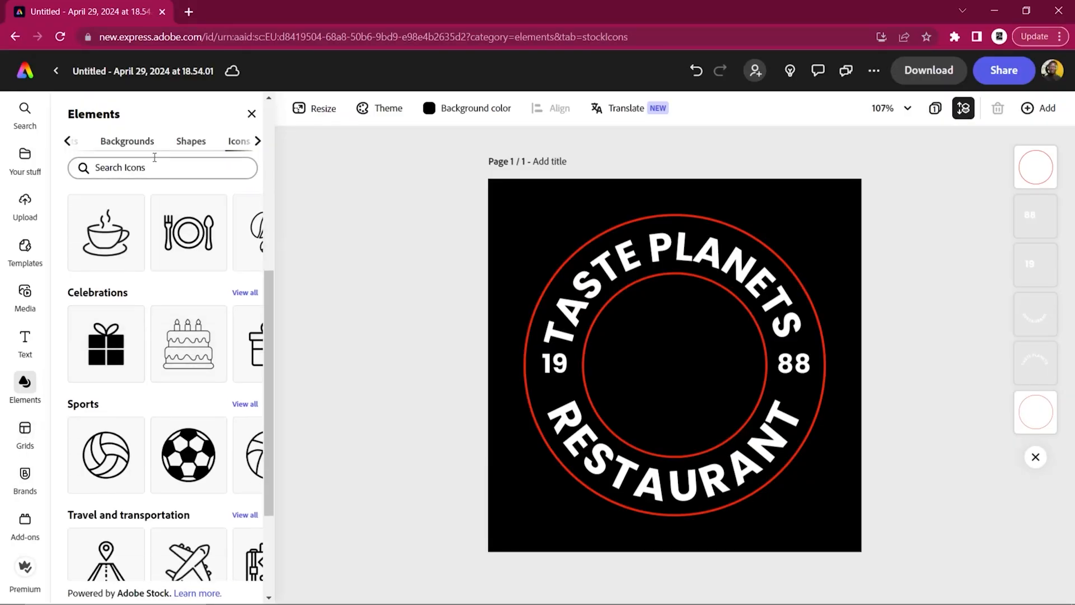
click(136, 167)
text(f)
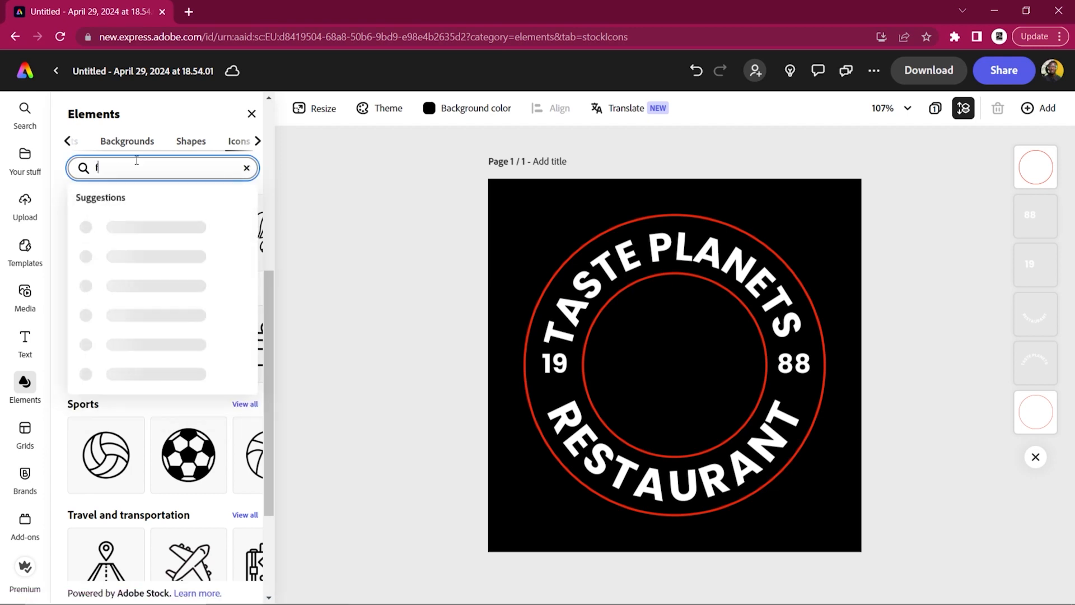
text(ood)
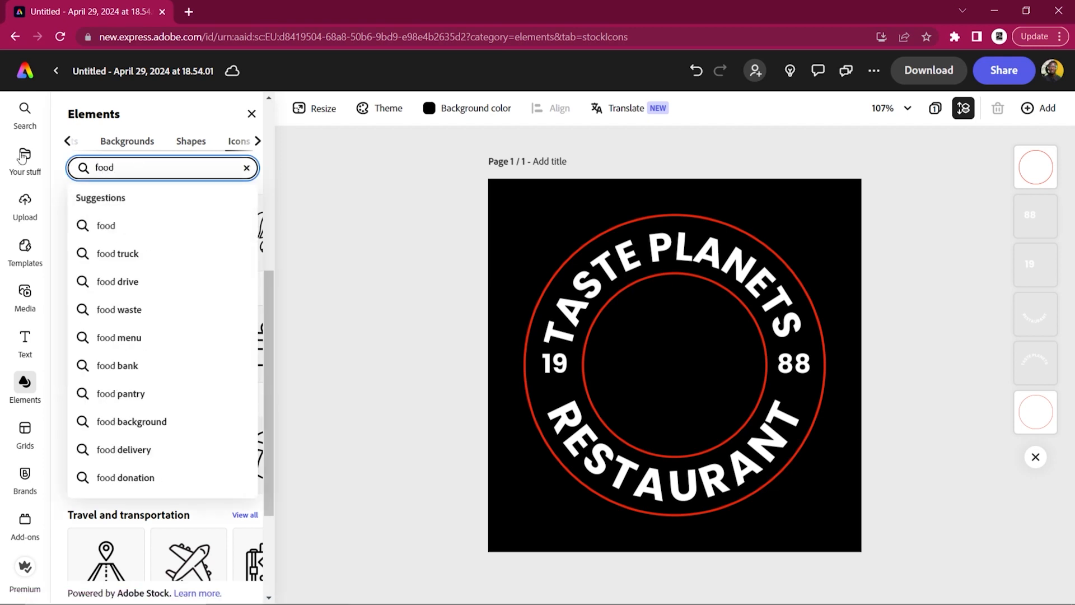
click(116, 229)
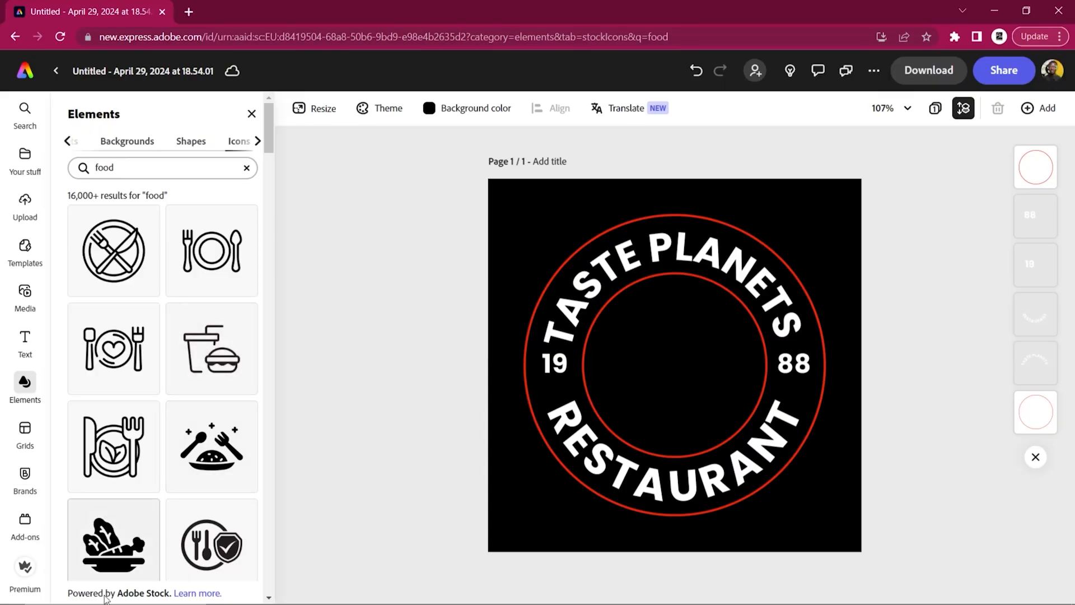
- Add the heart plate icon with spoon and fork to the centre of the inner circle and enlarge it slightly
scroll(179, 513, down, 5)
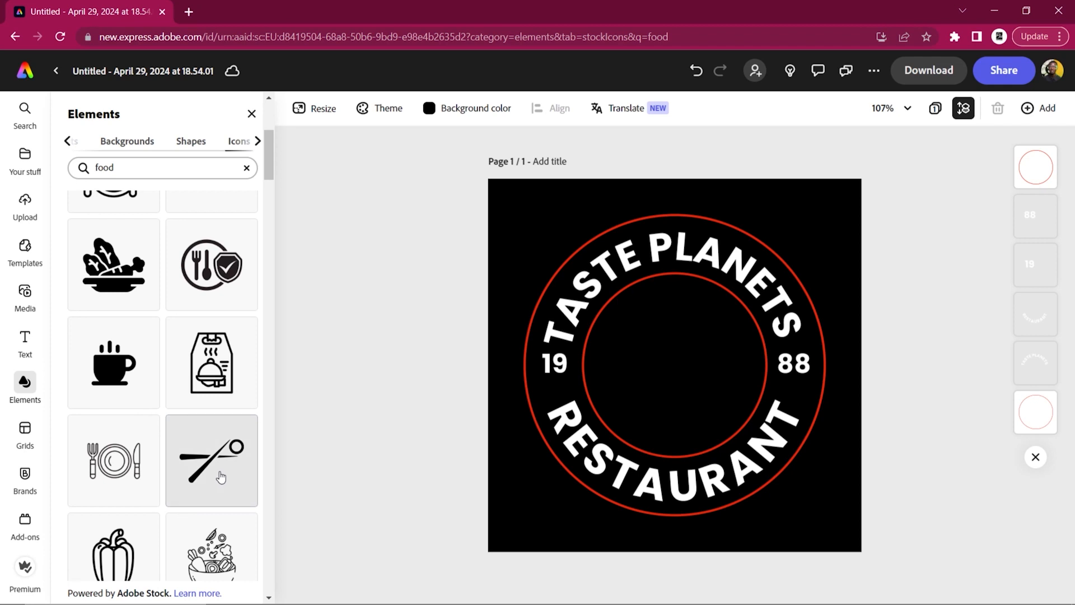
scroll(212, 426, up, 5)
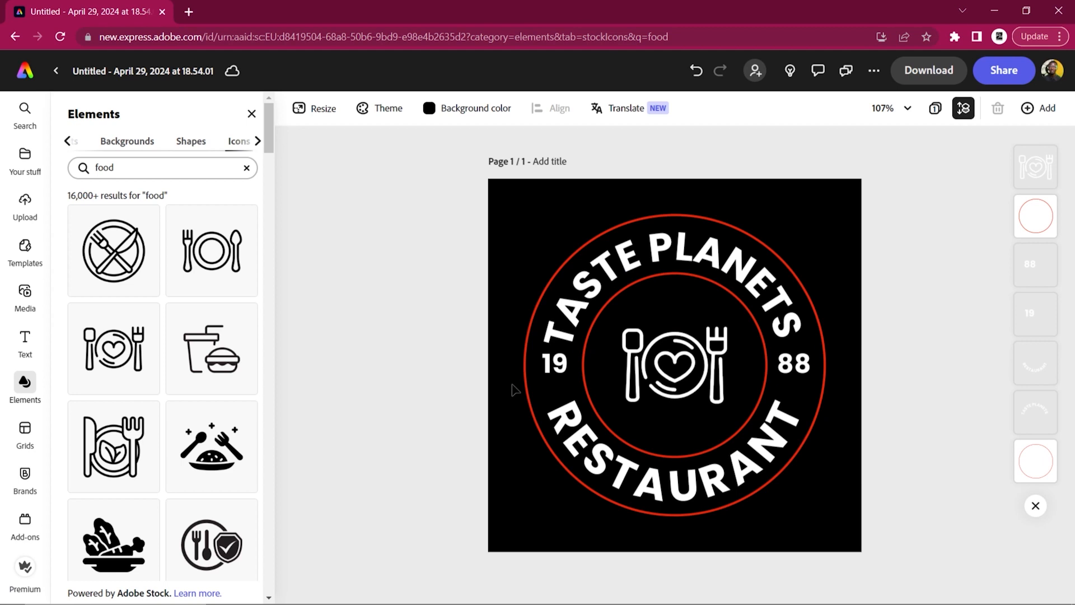
click(675, 386)
drag(728, 403, 737, 414)
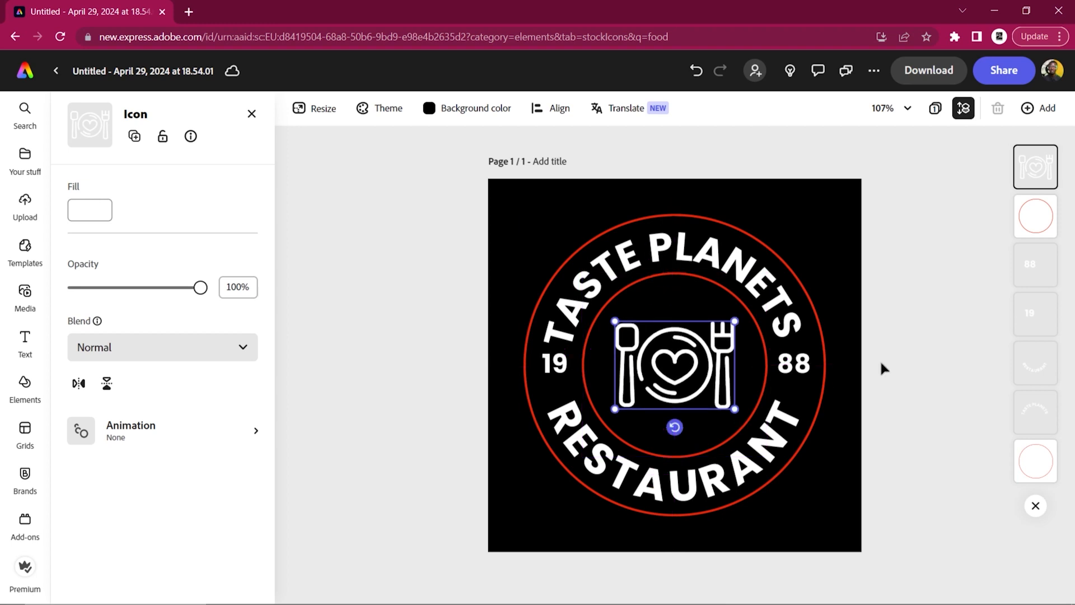
click(915, 388)
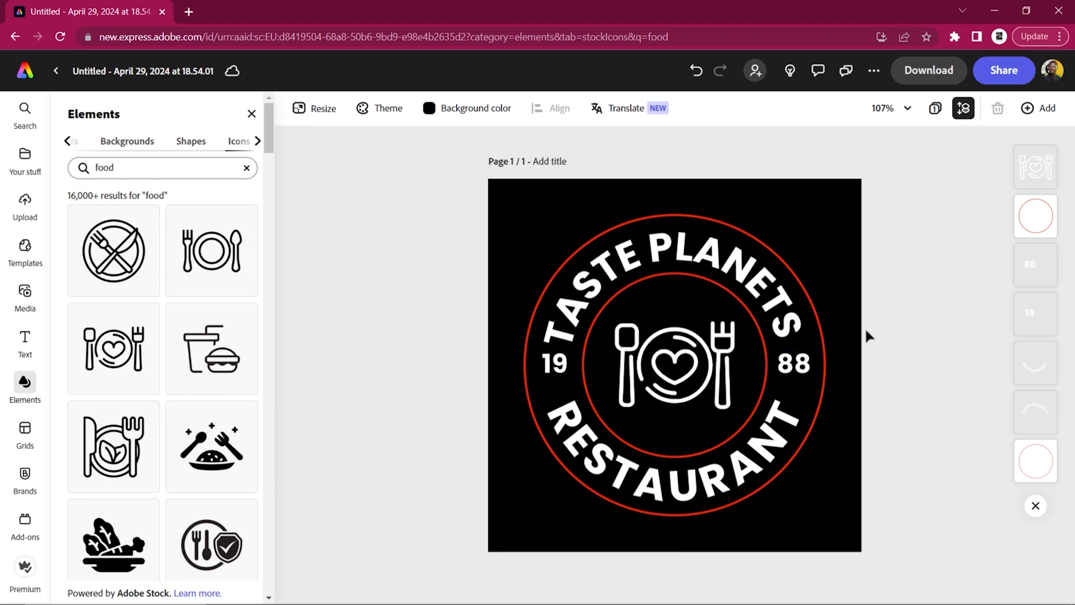
- Nudge the numbers 19 and 88 slightly downward to even their spacing between the two arched texts
click(556, 364)
drag(559, 364, 560, 371)
click(881, 355)
click(802, 365)
drag(803, 365, 808, 370)
click(880, 343)
click(552, 384)
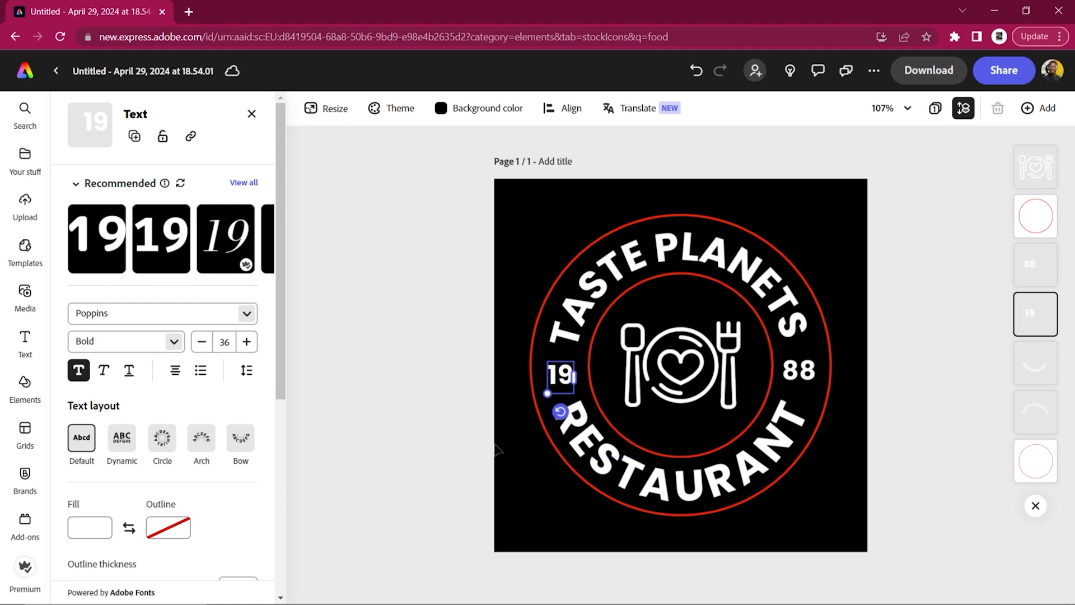
click(569, 208)
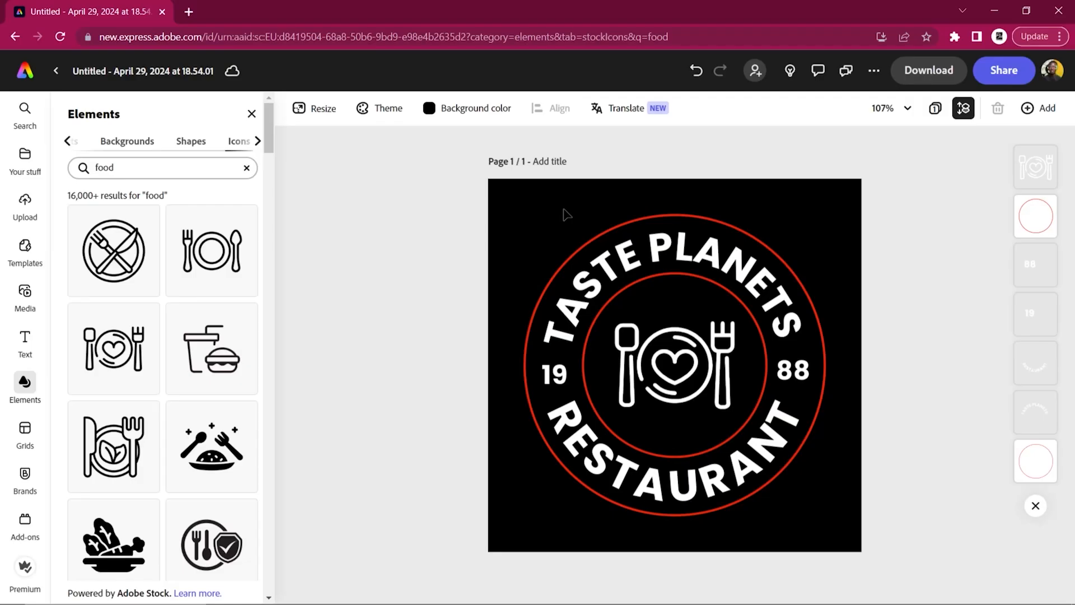
click(480, 116)
click(380, 202)
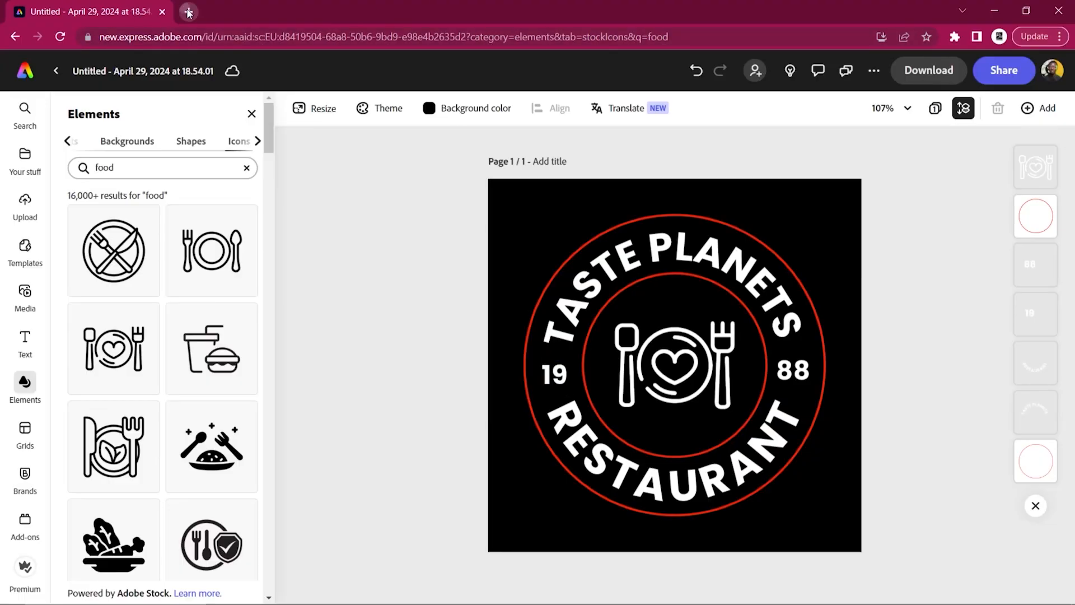
- Open colour.adobe.com/explore in a new browser tab and copy the orange #FF6B1A from the Teal and Orange palette
click(189, 13)
text(colour.adobe.com/explore)
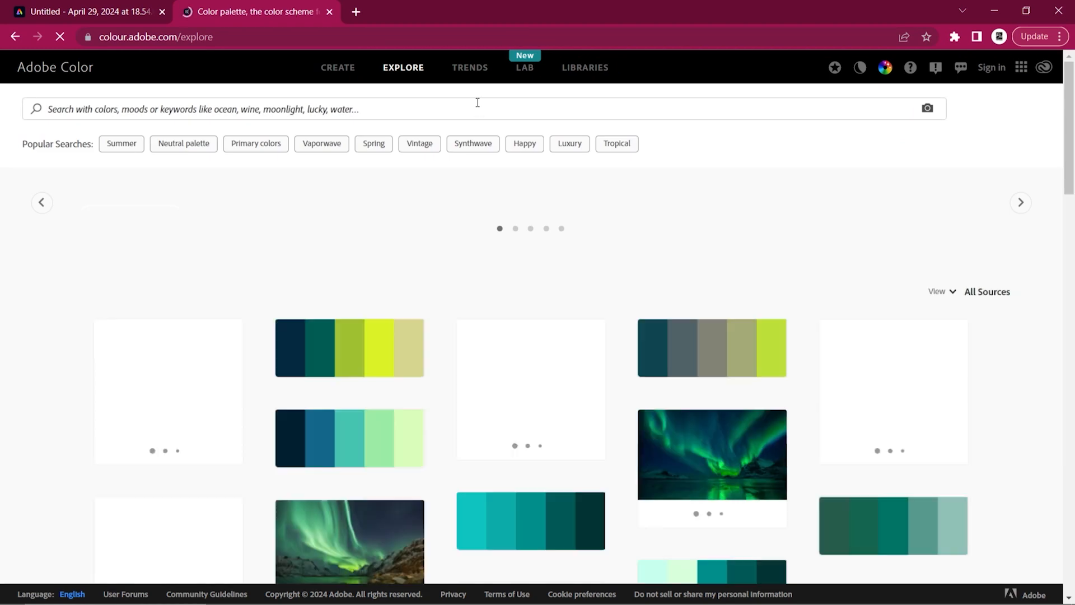
scroll(445, 208, down, 20)
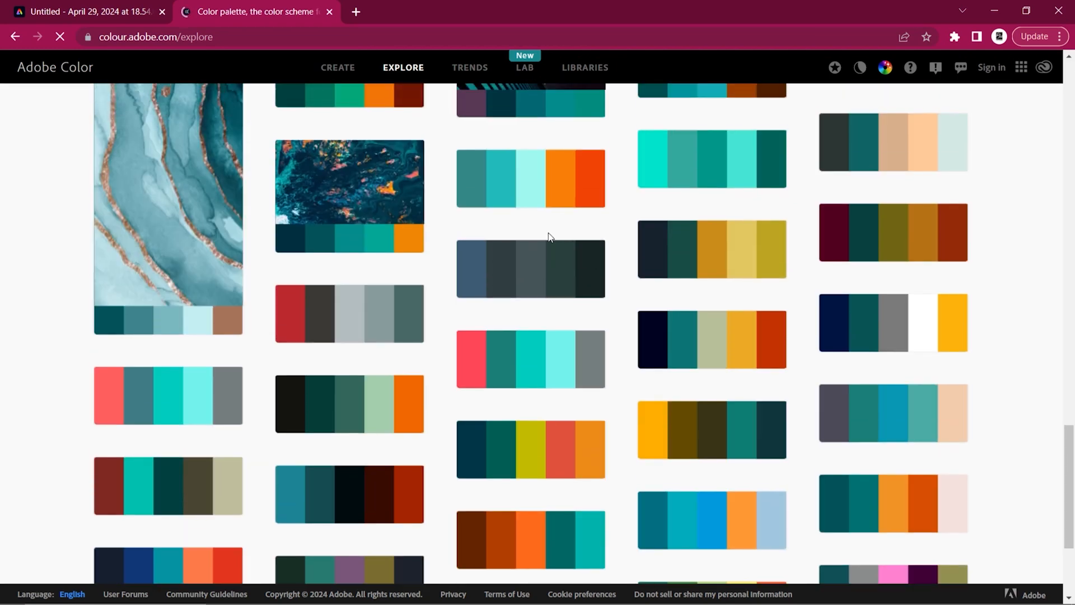
scroll(548, 237, down, 5)
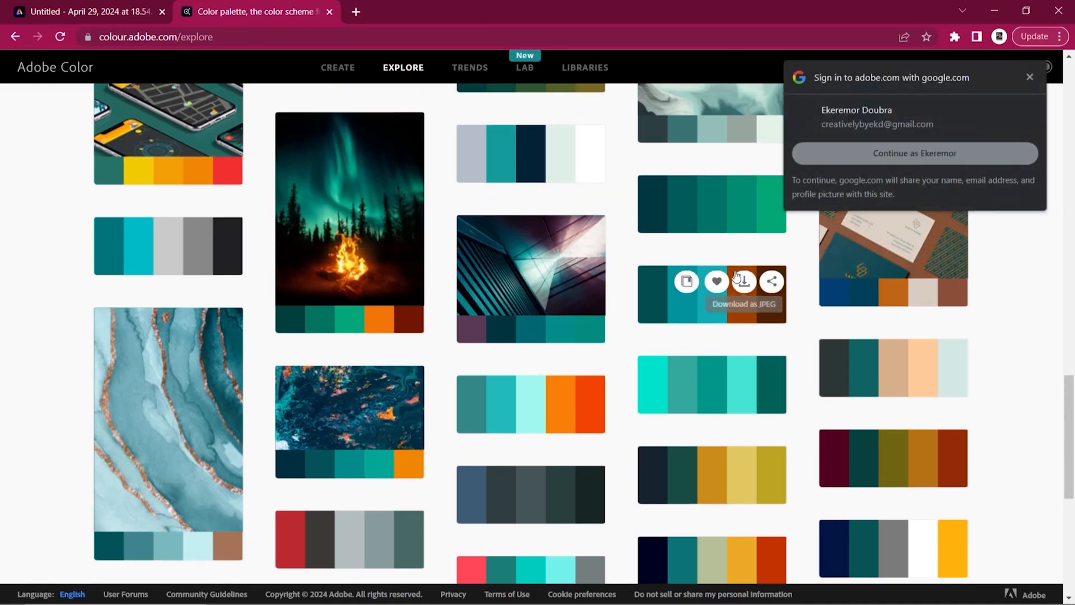
scroll(540, 364, down, 5)
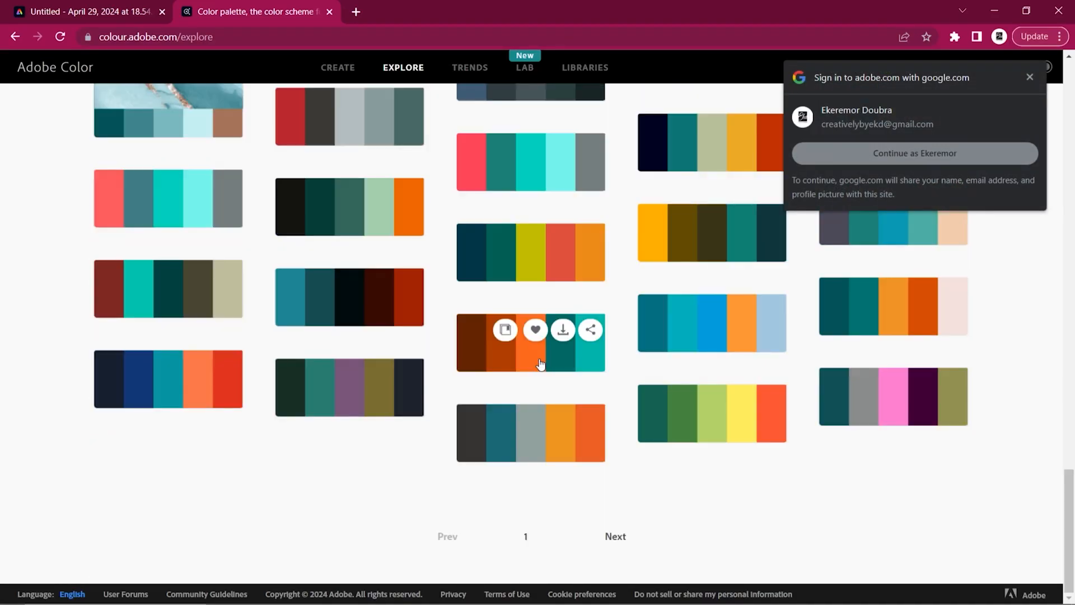
click(540, 364)
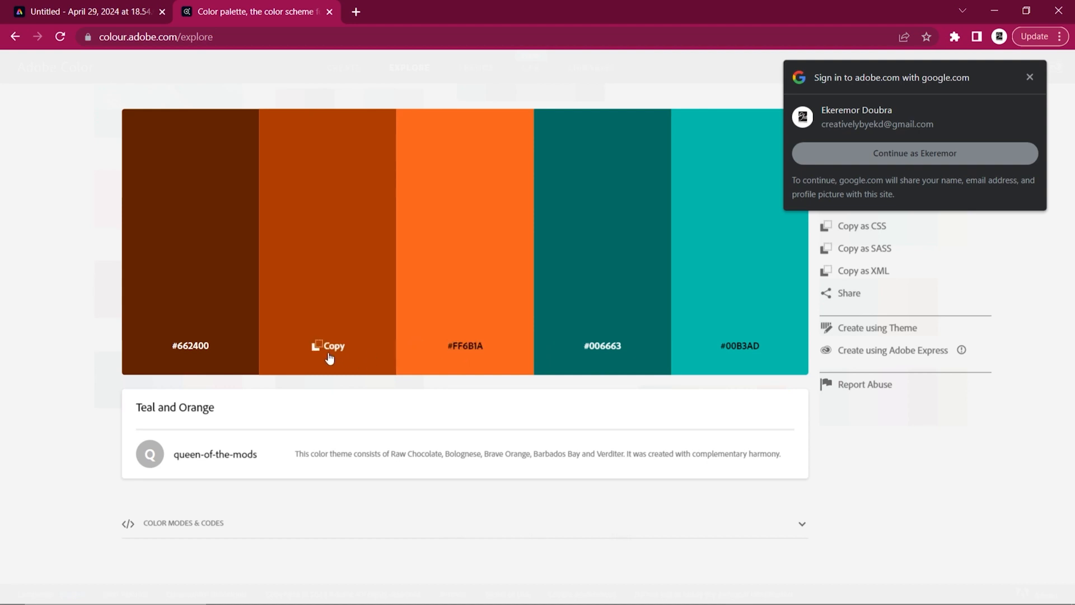
- Switch back to Adobe Express and set the outer circle's border colour to #FF6B1A
click(117, 13)
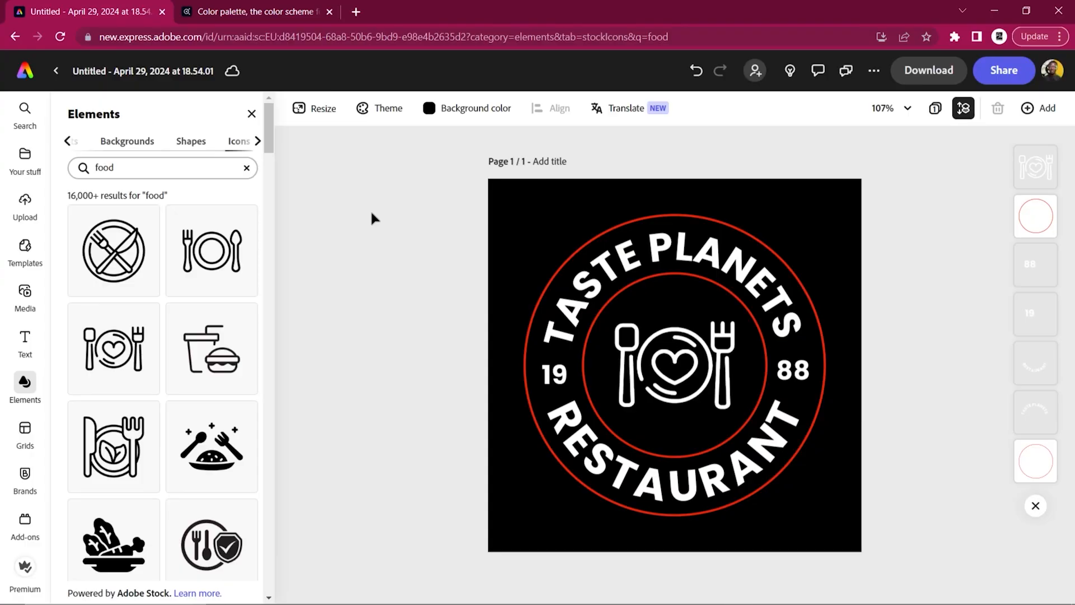
click(600, 313)
click(571, 261)
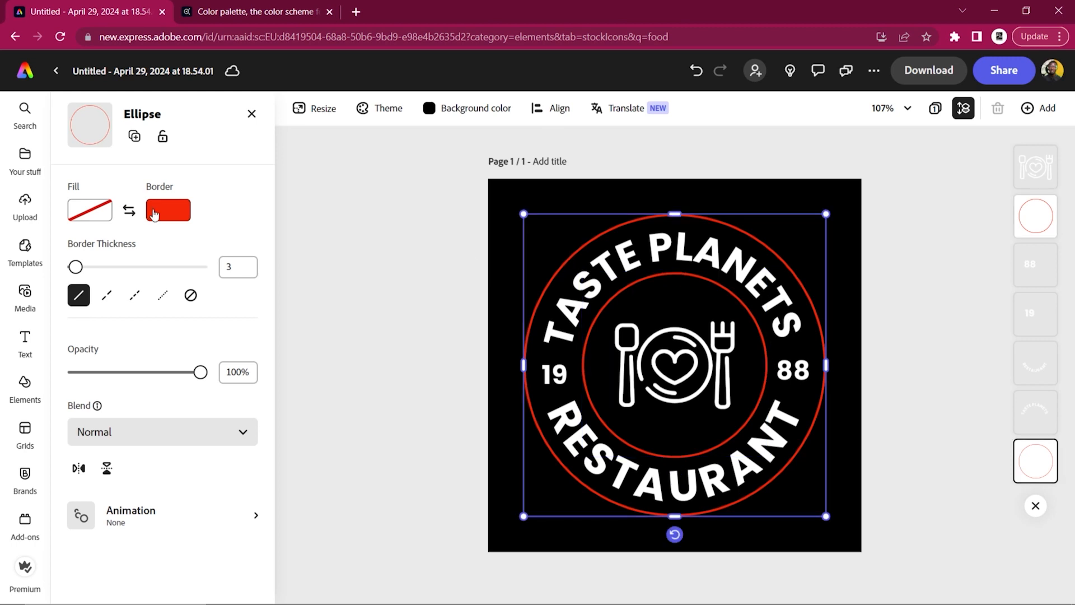
click(177, 218)
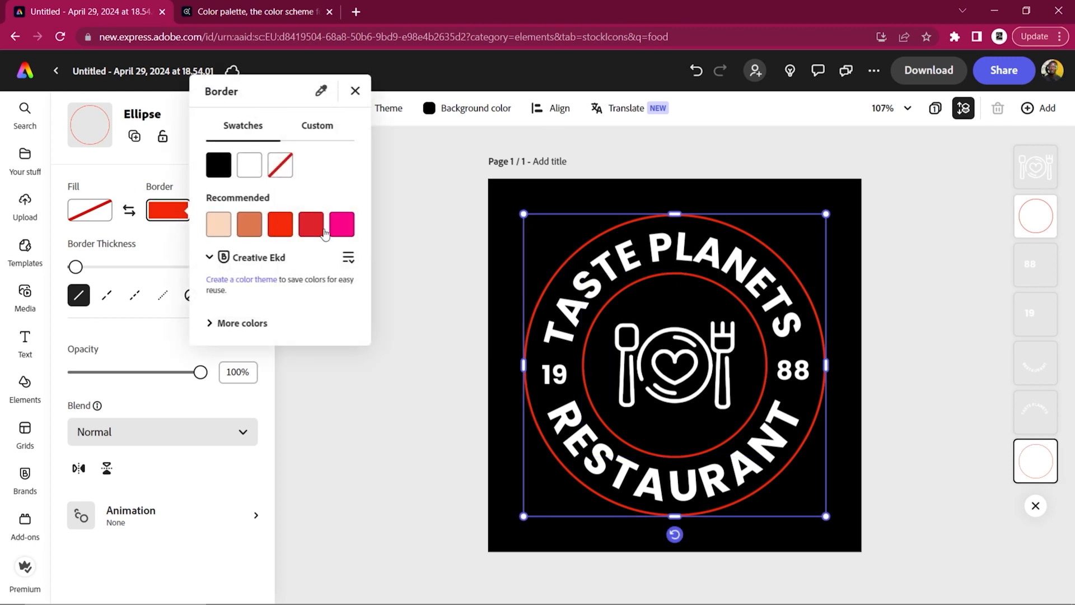
click(317, 126)
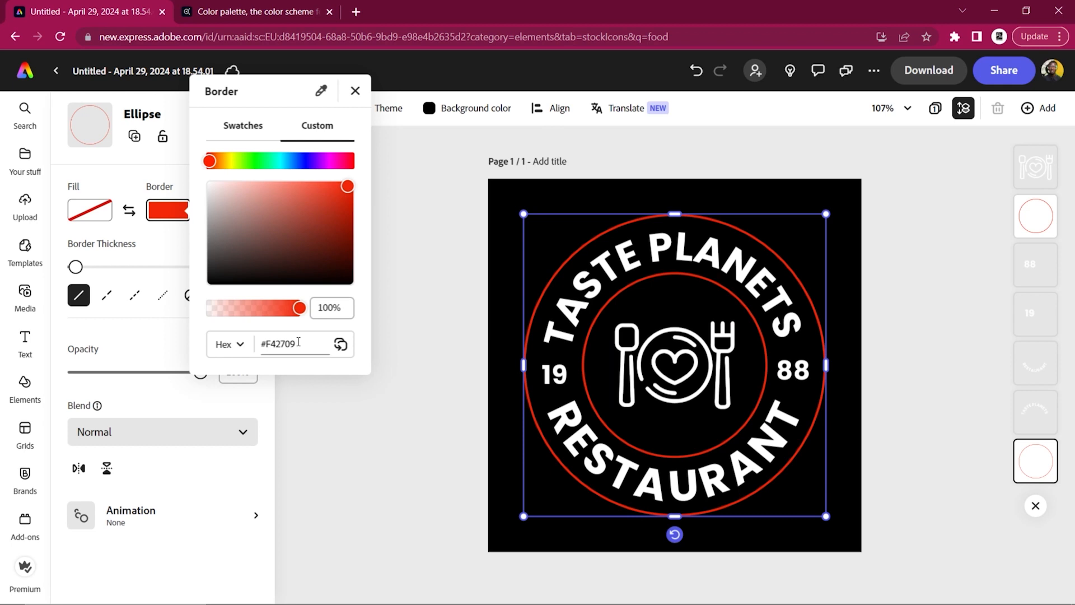
key(Escape)
key(Escape)
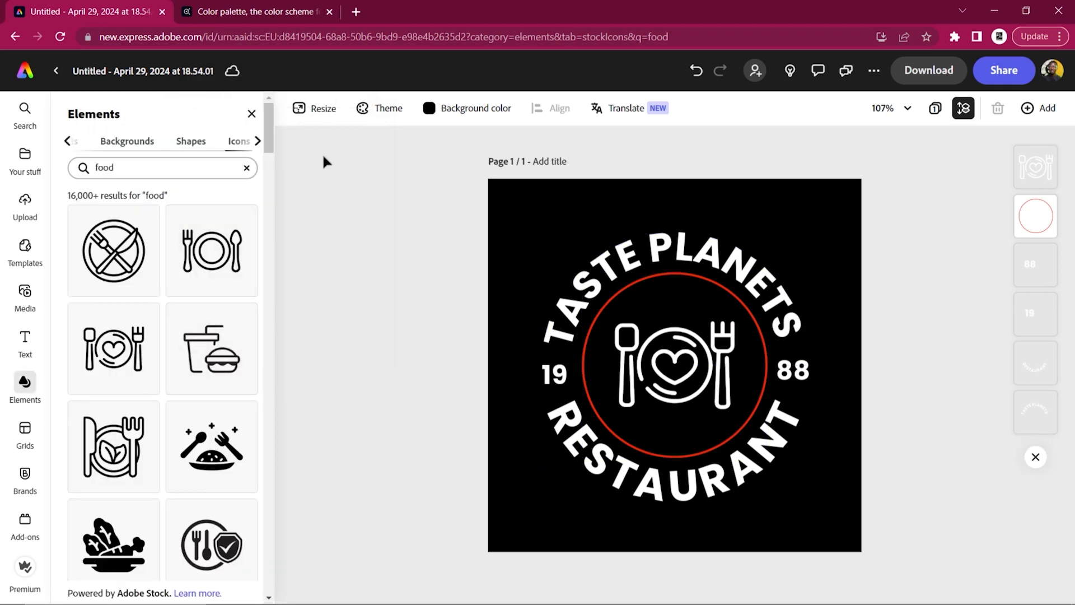
key(ctrl+z)
click(159, 211)
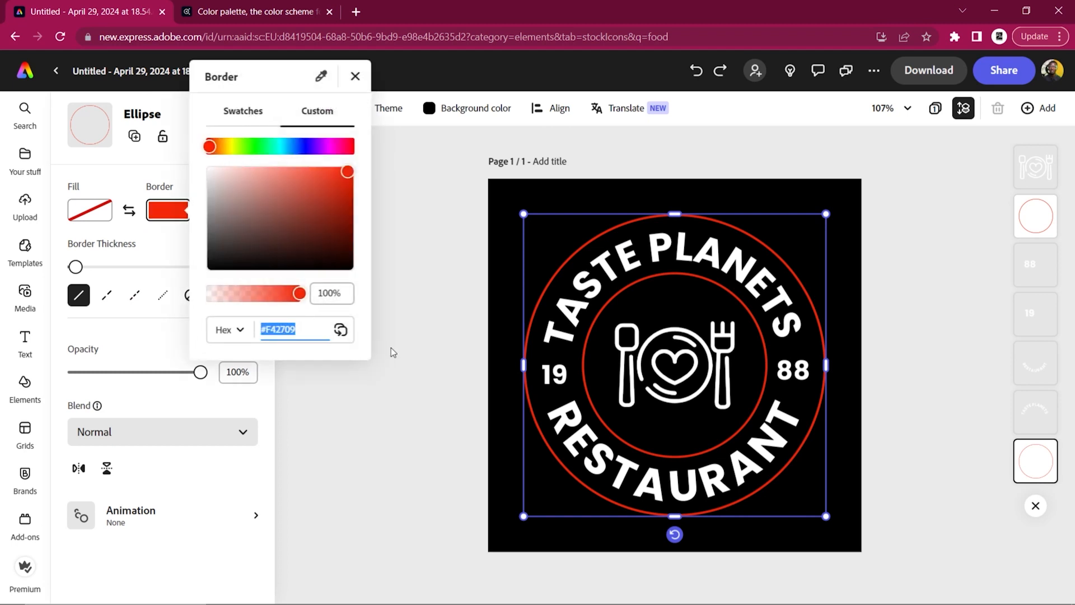
text(#FF6B1A)
key(Return)
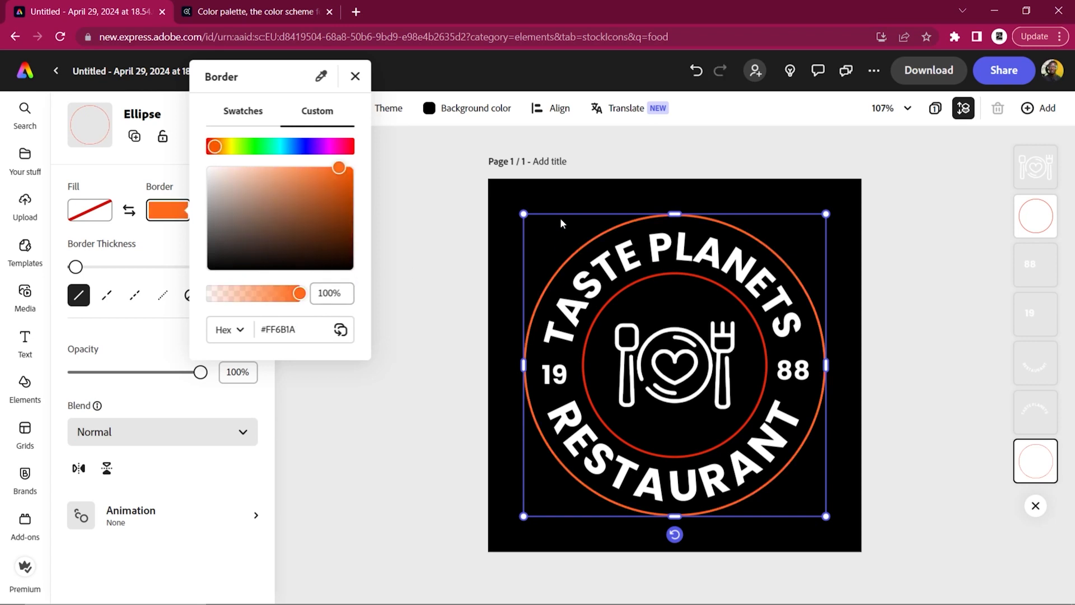
click(660, 150)
- Set the inner circle's border colour to #FF6B1A as well
click(589, 335)
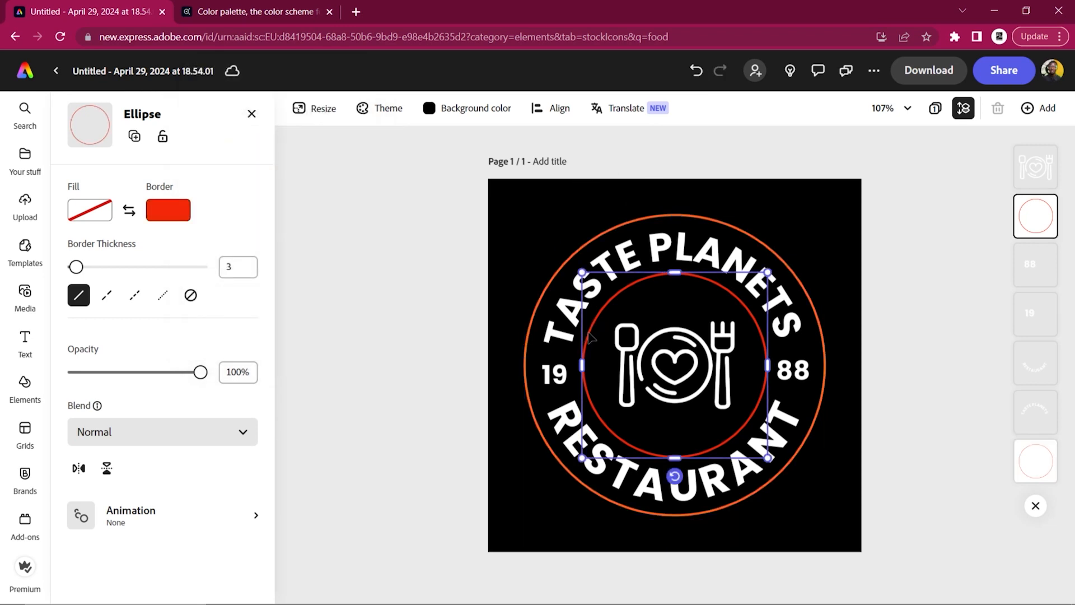
click(180, 222)
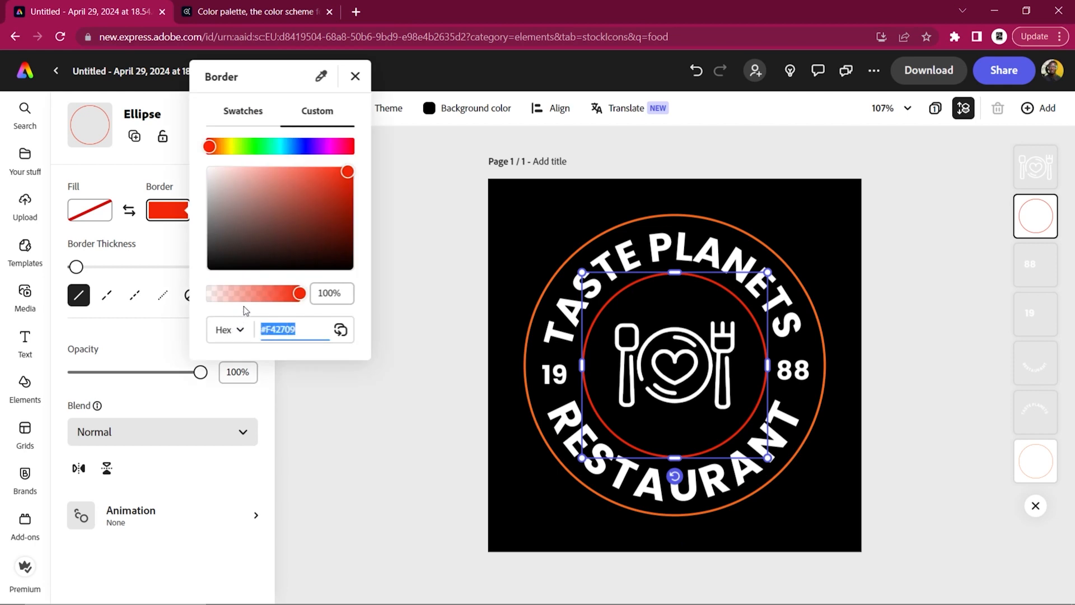
key(Return)
click(408, 275)
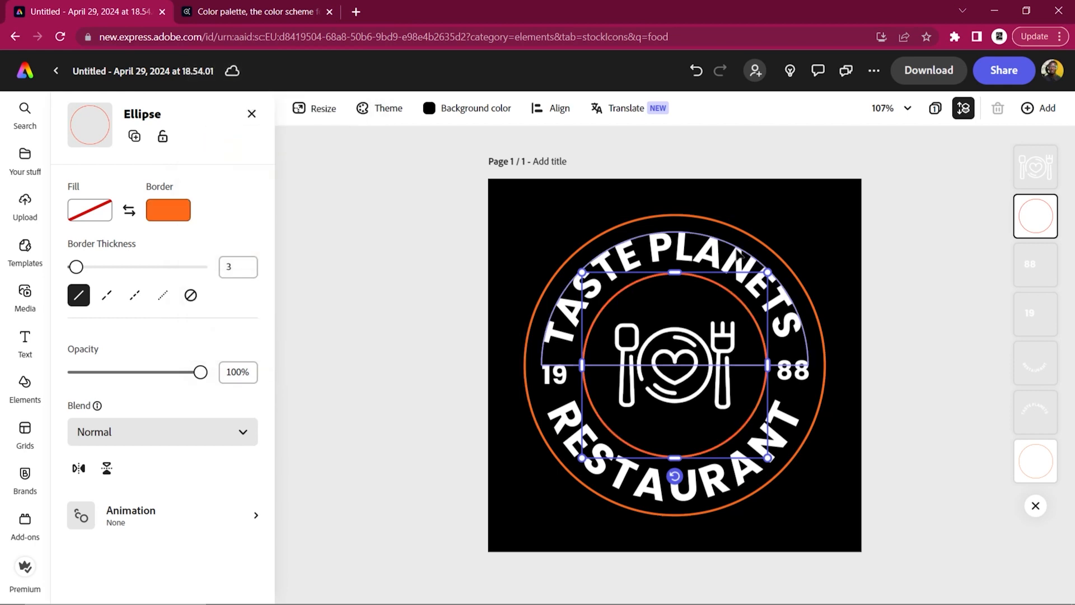
click(881, 334)
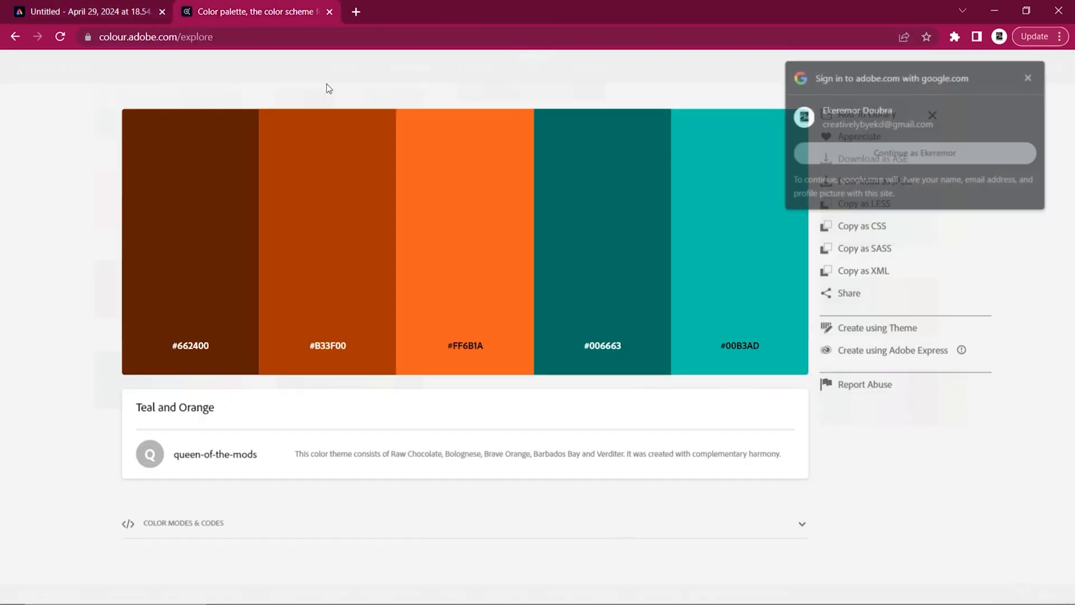
- Try to apply the Teal and Orange palette's dark teal #006663 as the page's background colour
click(277, 10)
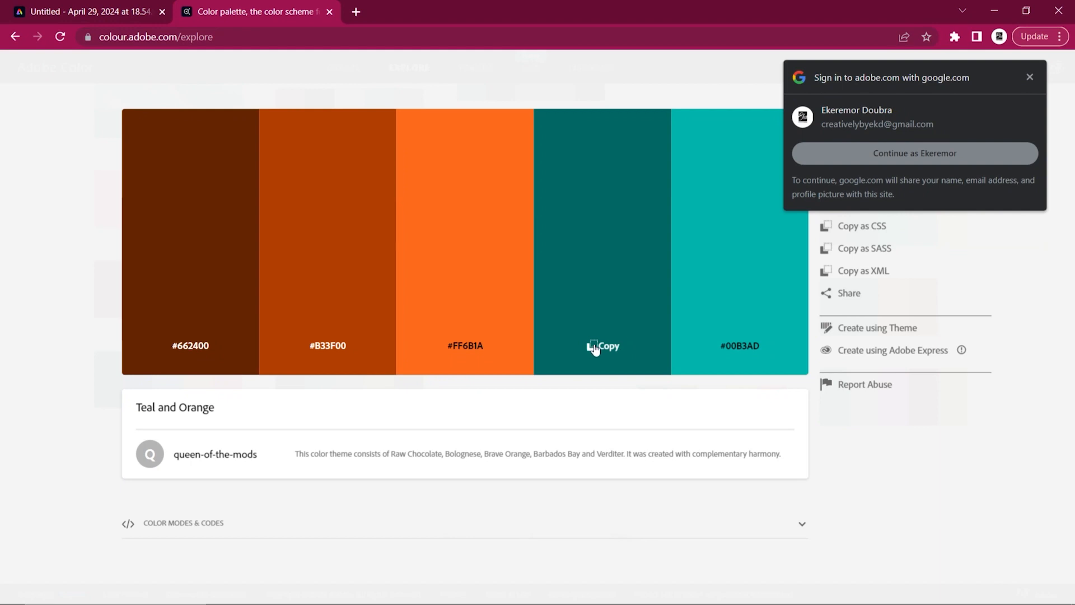
click(110, 8)
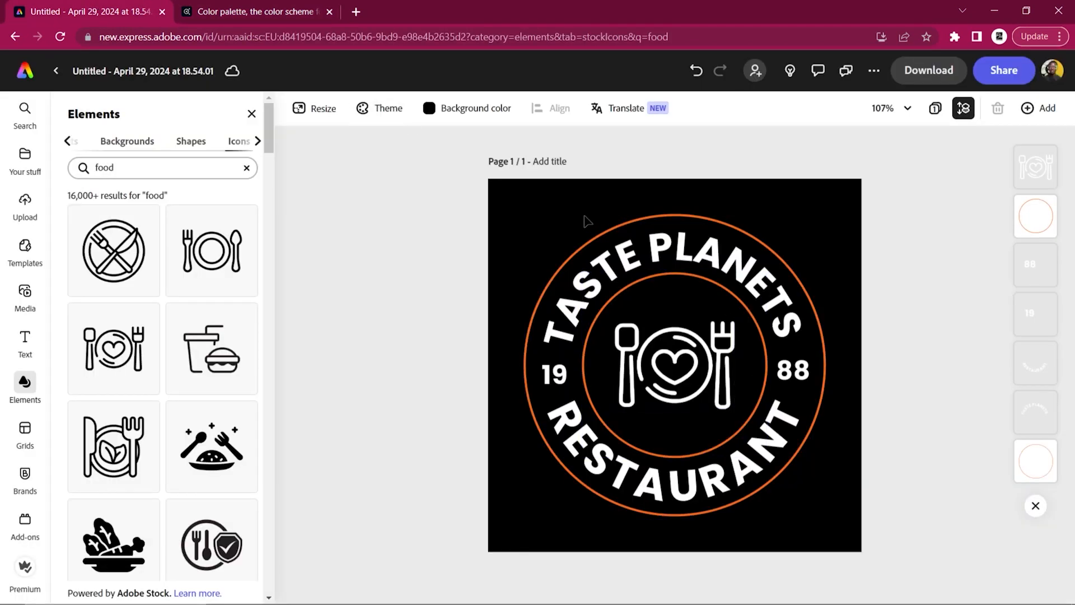
click(468, 108)
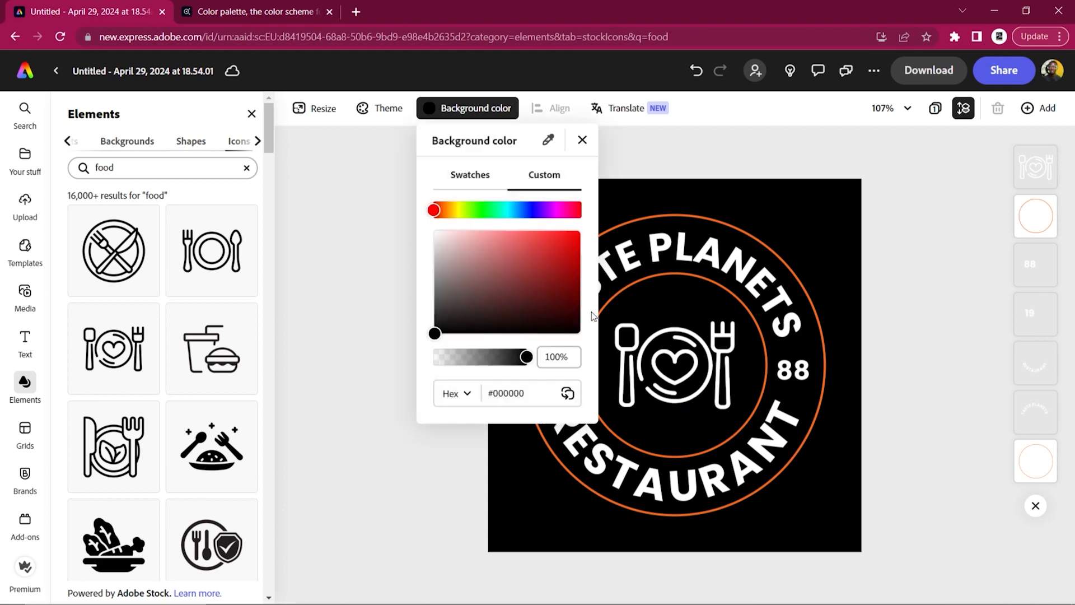
click(540, 393)
click(334, 350)
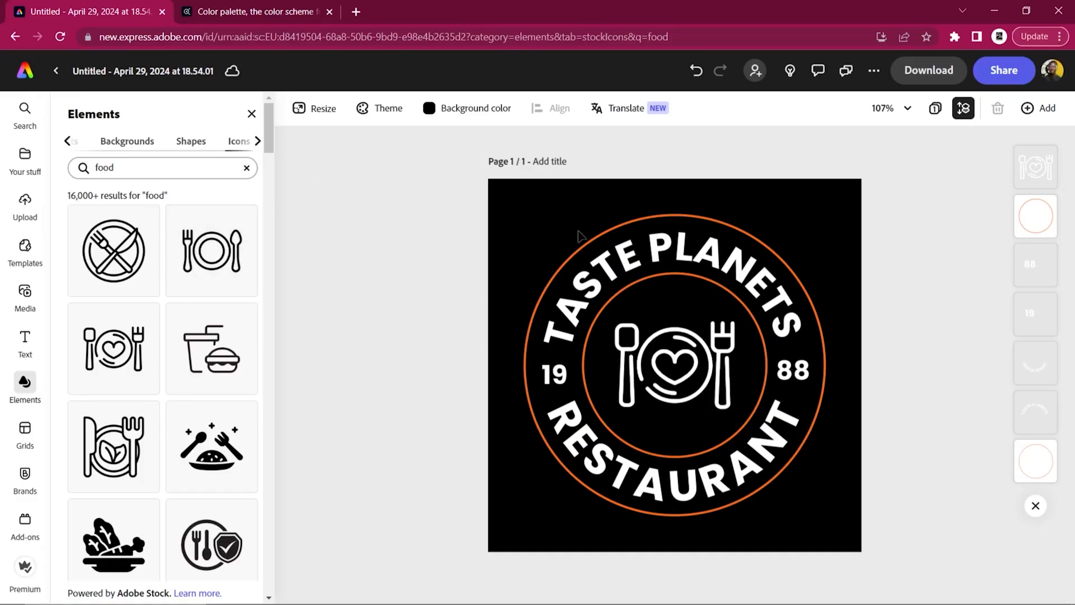
- Copy the dark teal #006663 from the Teal and Orange palette and set it as the page's background colour
click(239, 7)
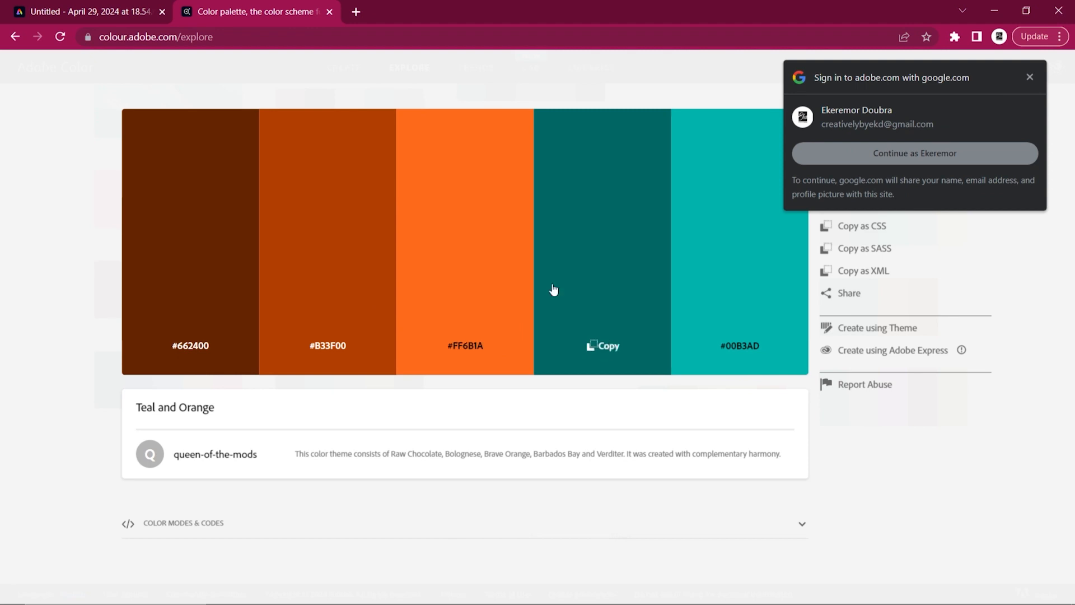
click(76, 8)
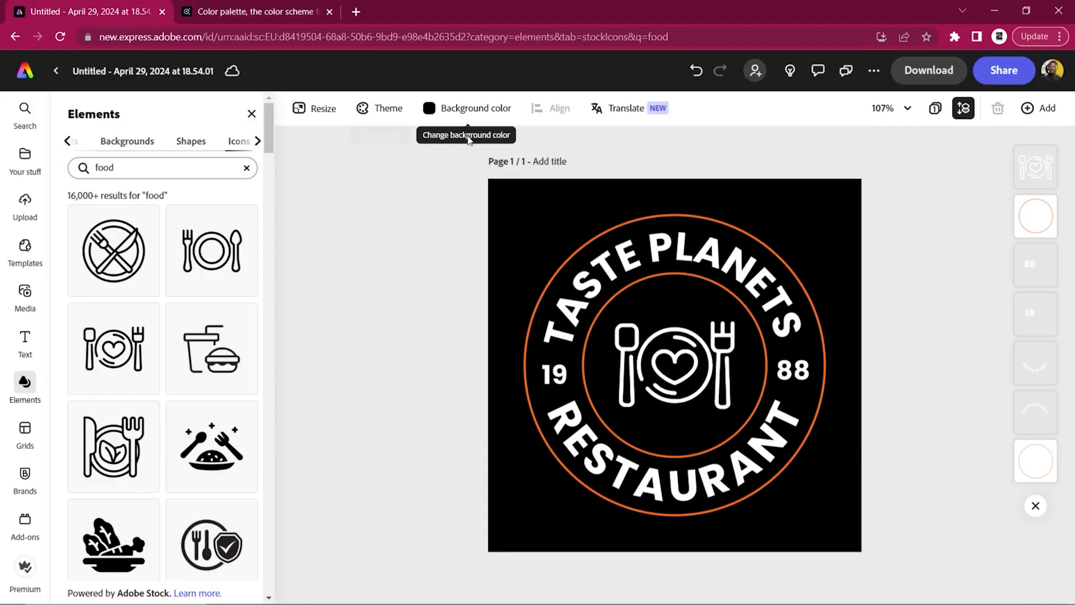
click(477, 112)
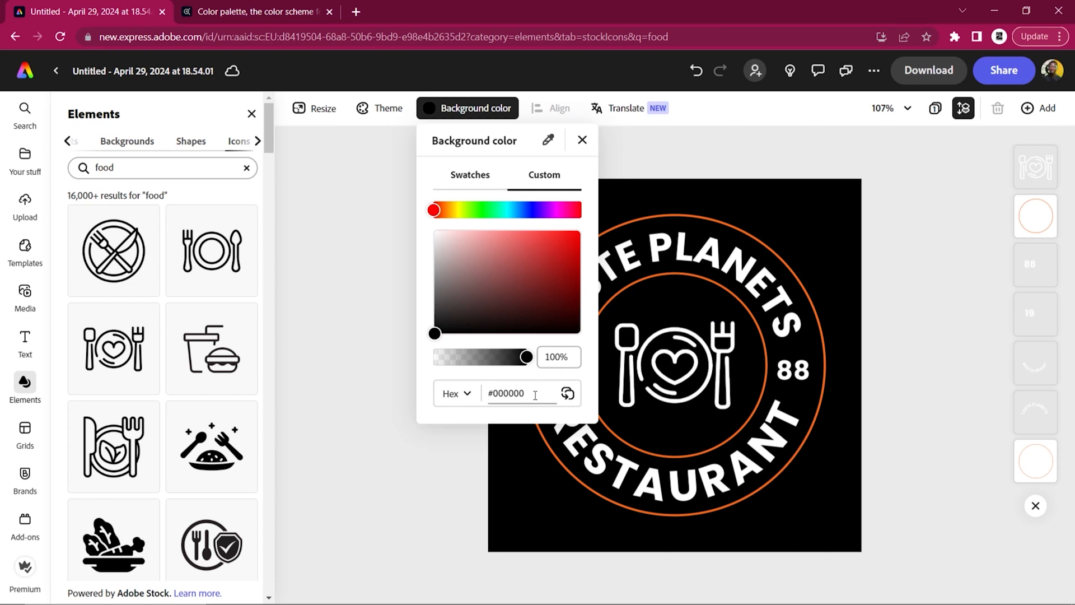
drag(535, 395, 414, 393)
click(449, 113)
click(529, 393)
drag(529, 394, 481, 392)
text(#006663)
click(846, 245)
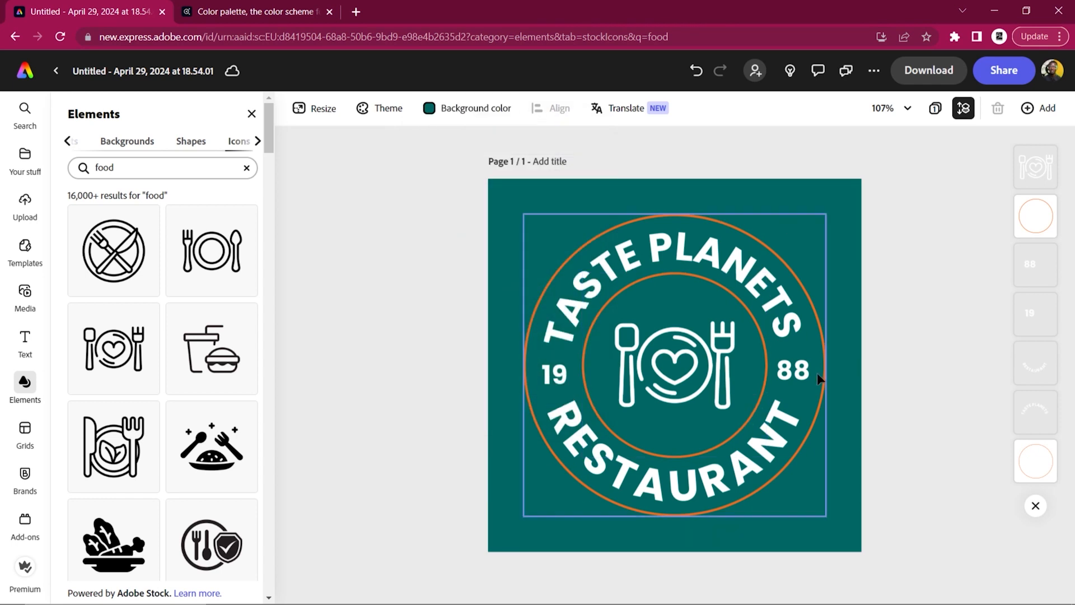
- Copy the dark brown #662400 from the Teal and Orange palette and set it as the number 19's fill colour
click(549, 373)
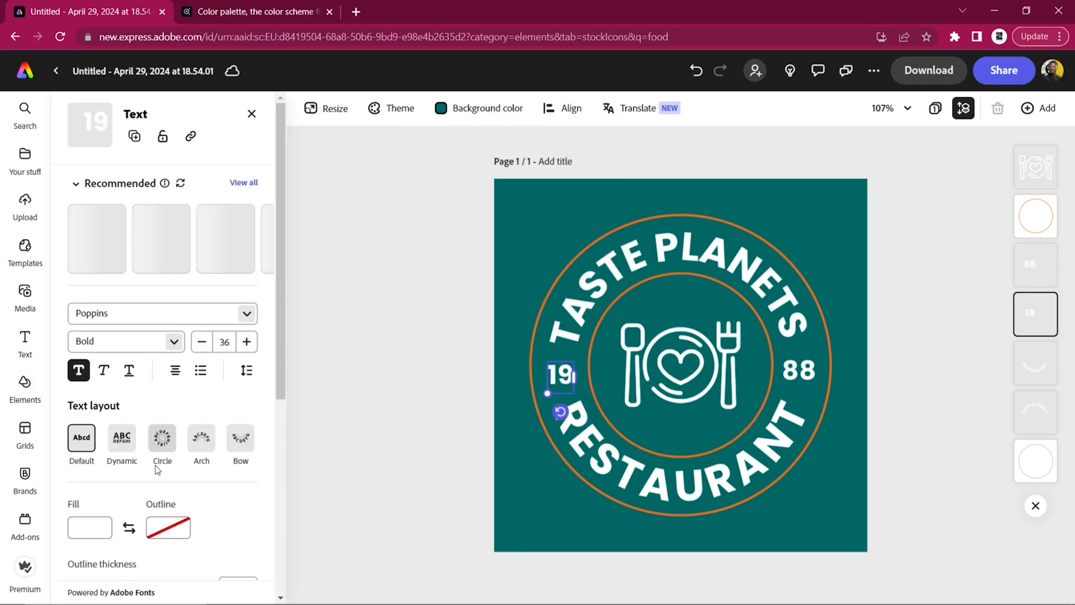
click(267, 17)
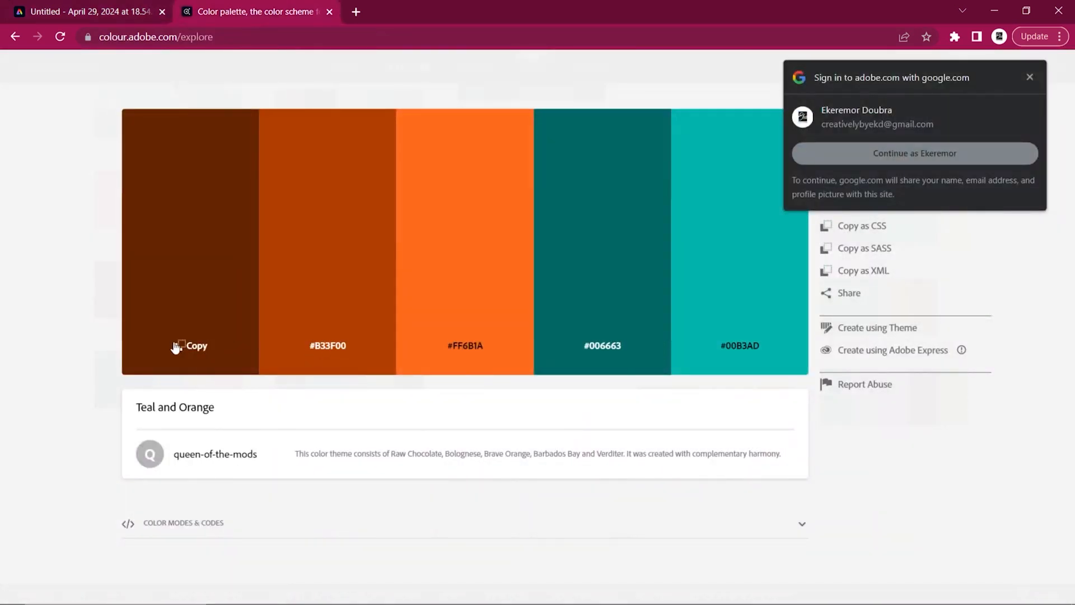
click(123, 6)
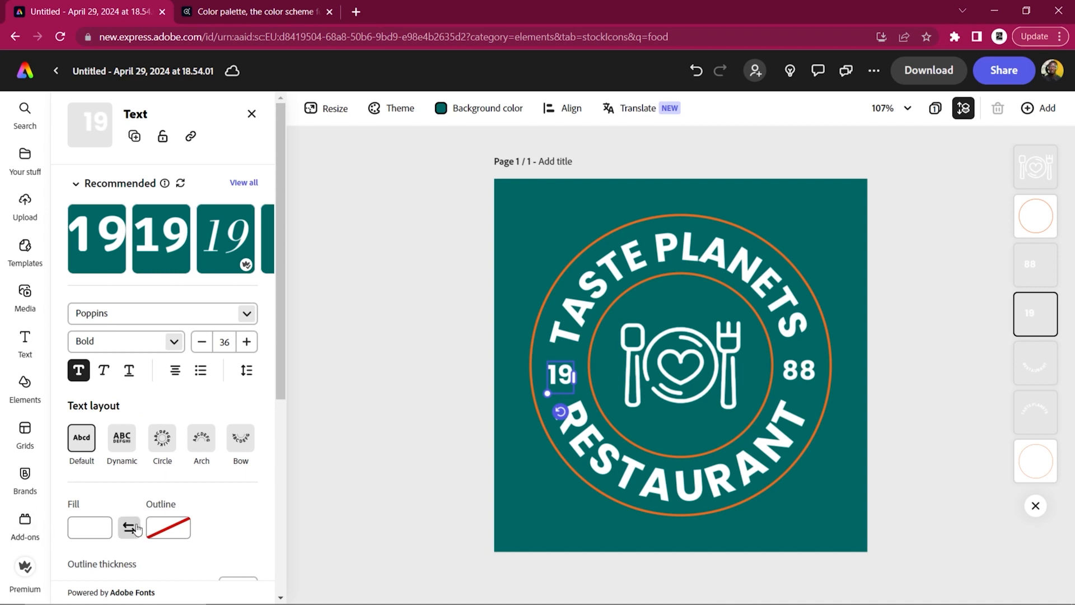
click(89, 528)
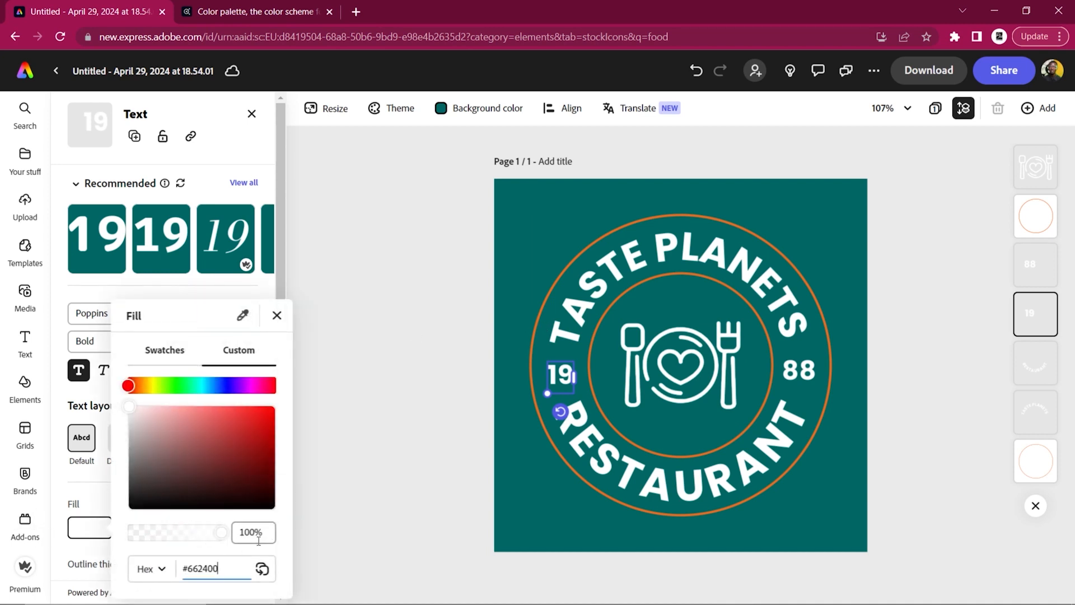
key(Return)
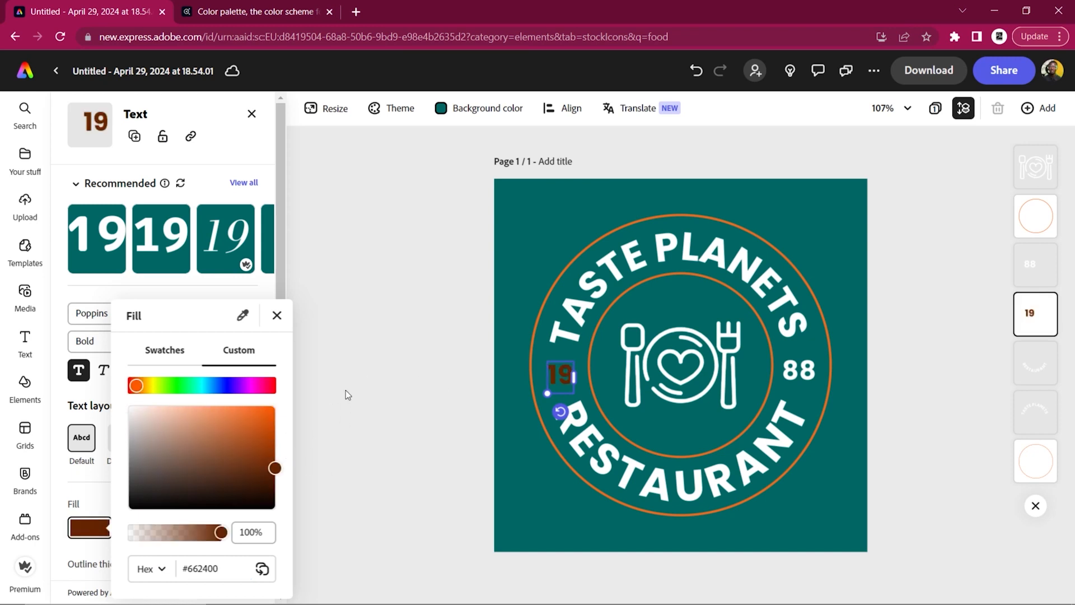
click(347, 390)
click(880, 377)
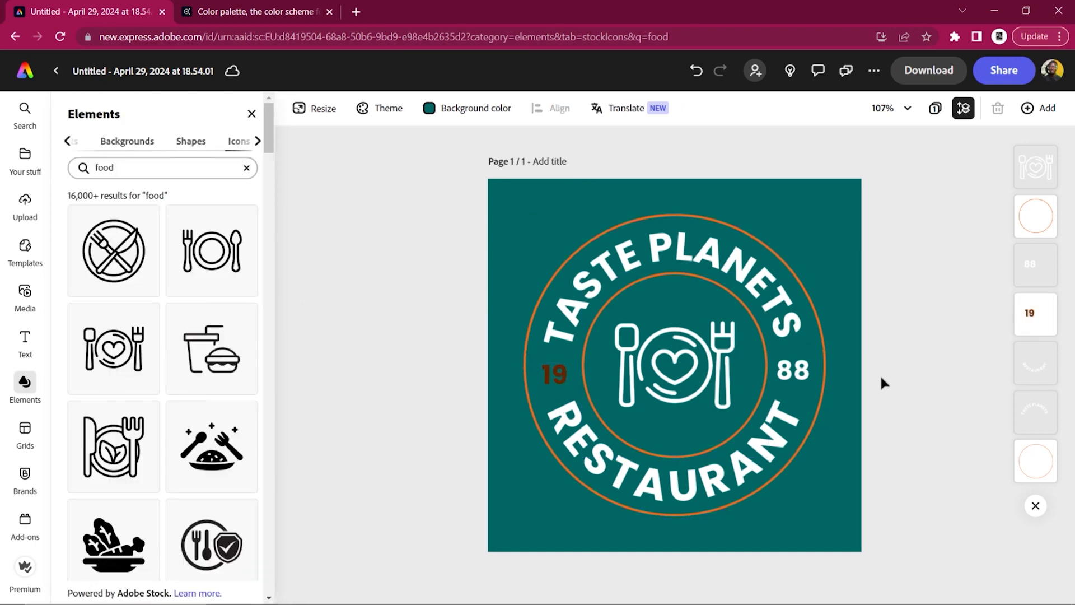
- Try to recolour the number 88 with #662400, and undo the resulting text replacement
click(793, 370)
double_click(805, 370)
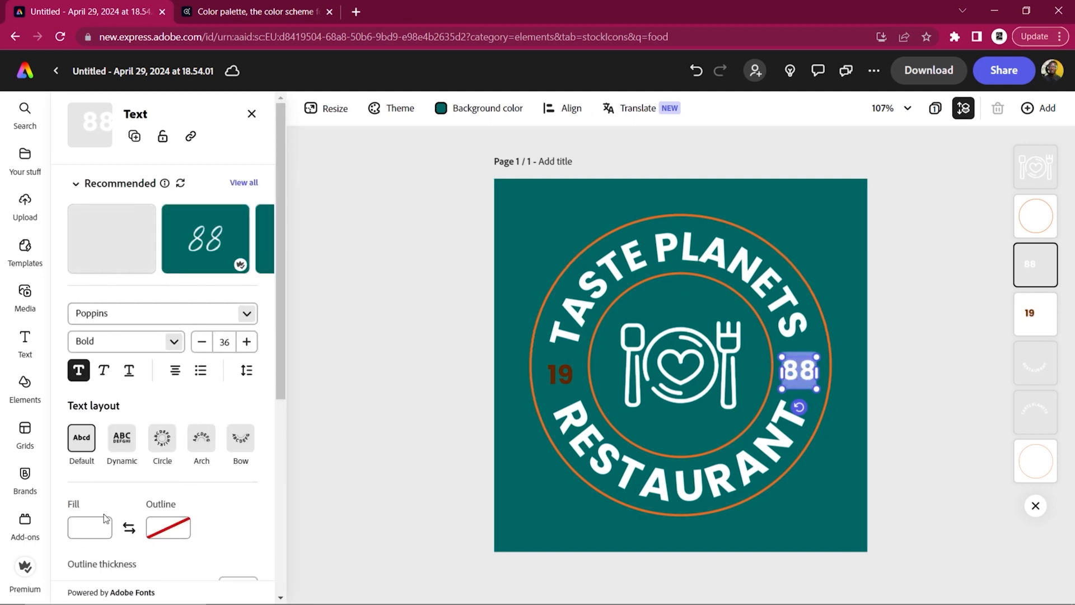
click(187, 525)
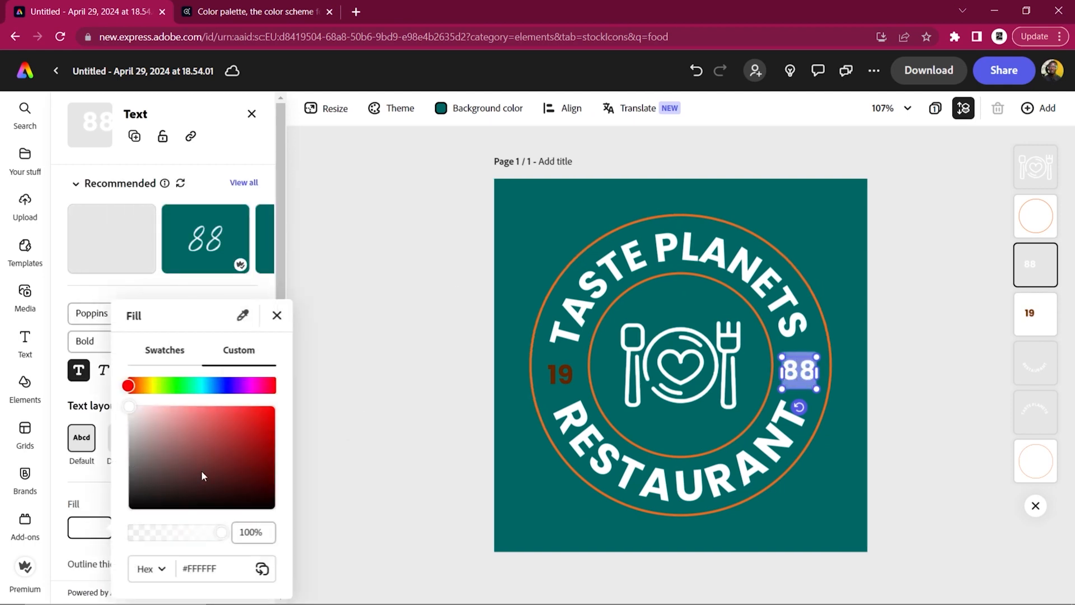
triple_click(235, 569)
text(#662400)
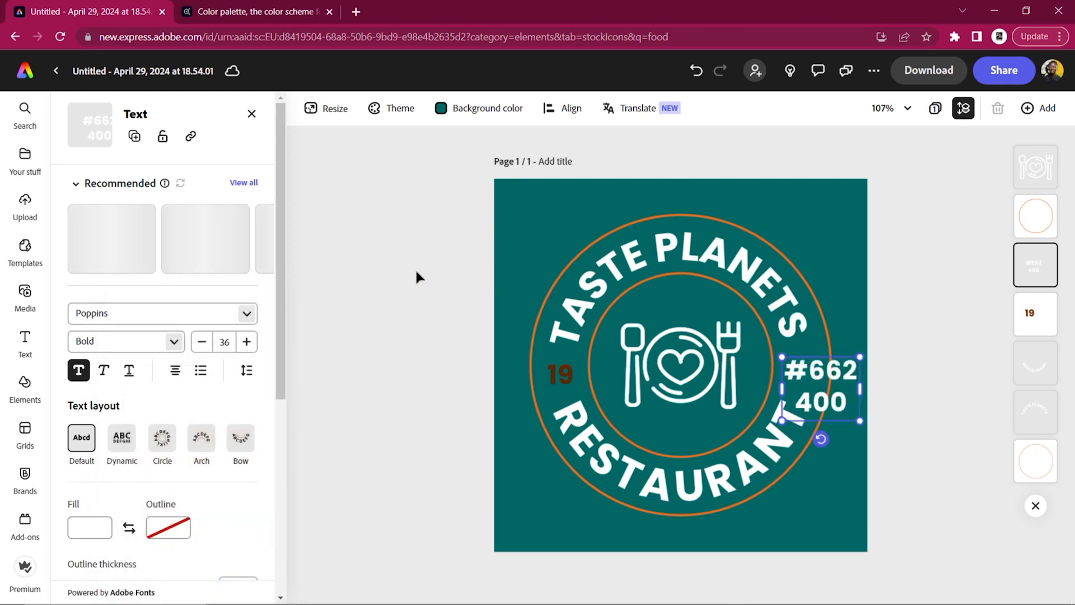
key(ctrl+z)
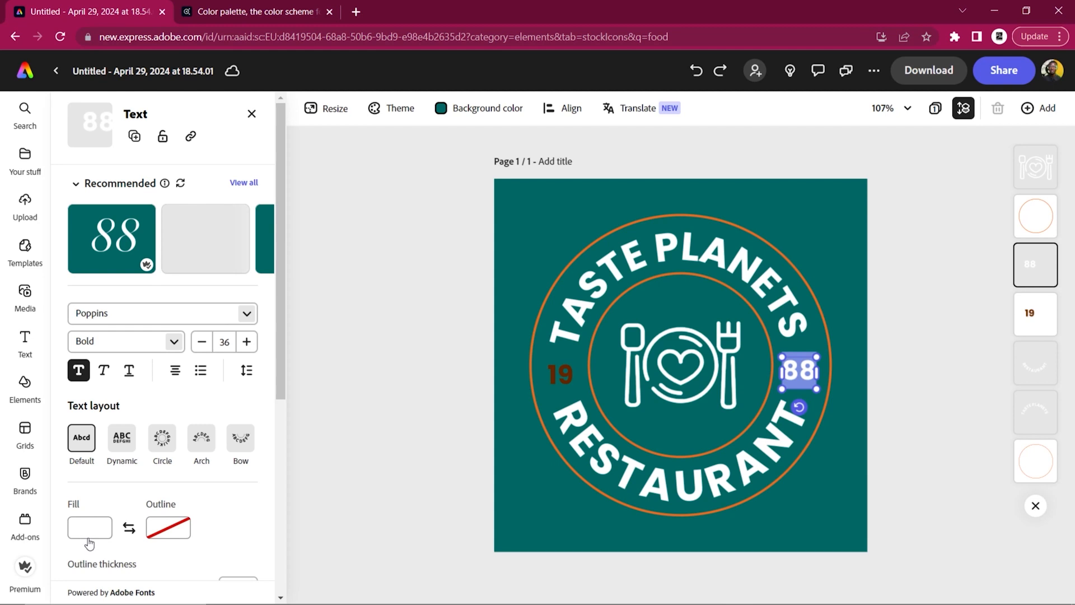
- Set the fill colour of the number 88 to #662400
click(90, 530)
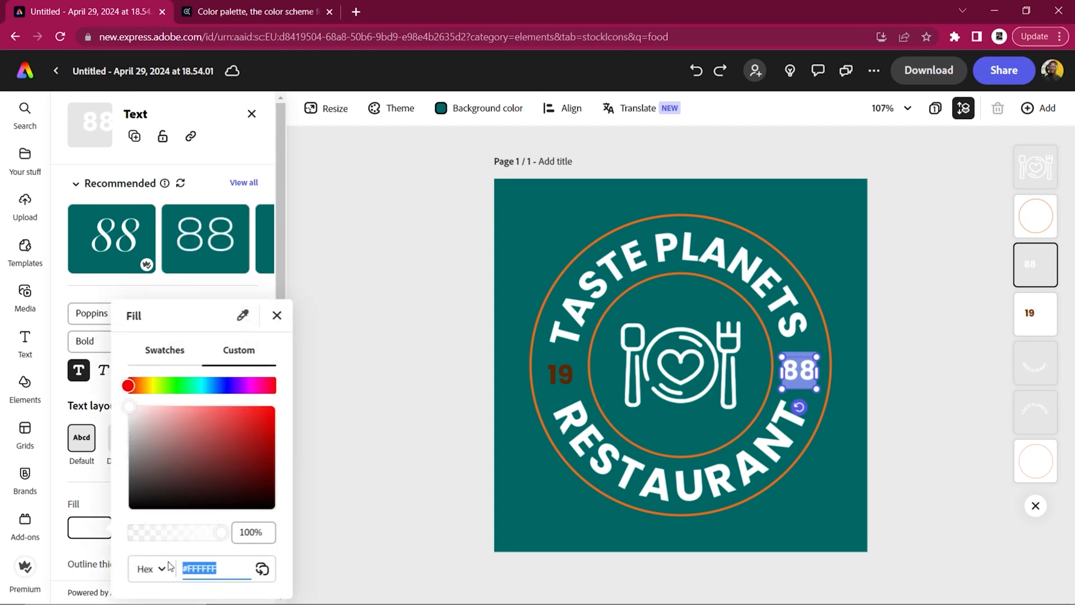
text(#662400)
key(Return)
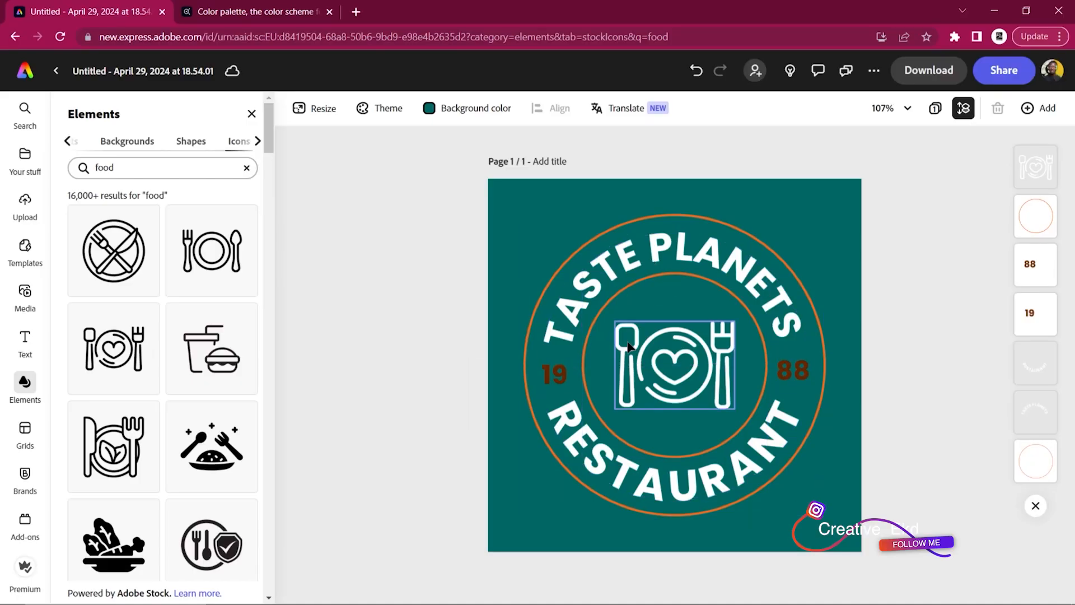
drag(700, 378, 921, 521)
click(939, 365)
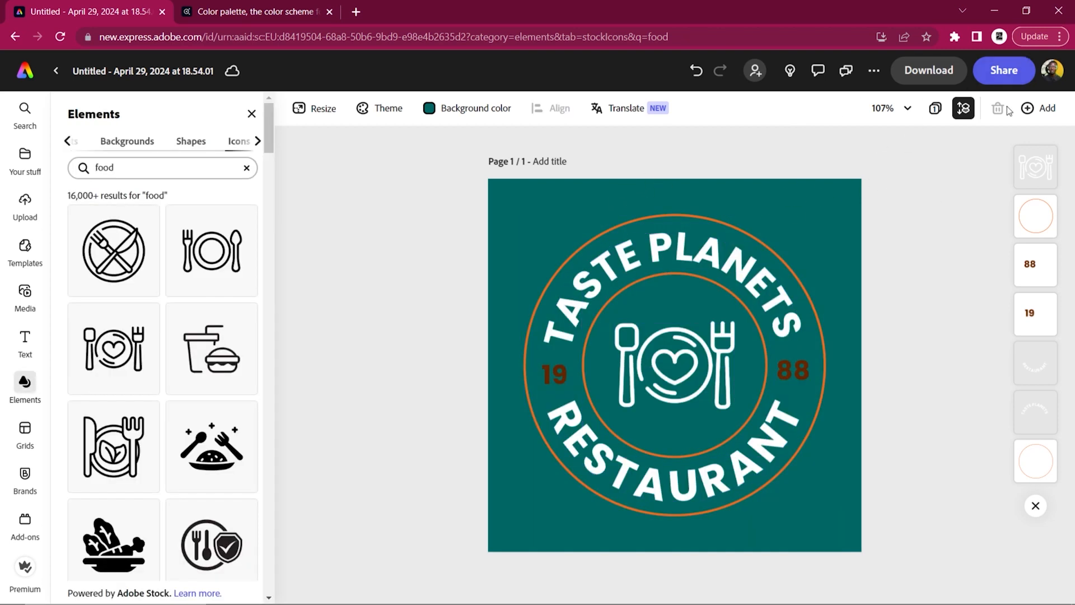
- Download the logo with its teal background as a PNG, view the downloaded image and close the viewer
click(929, 70)
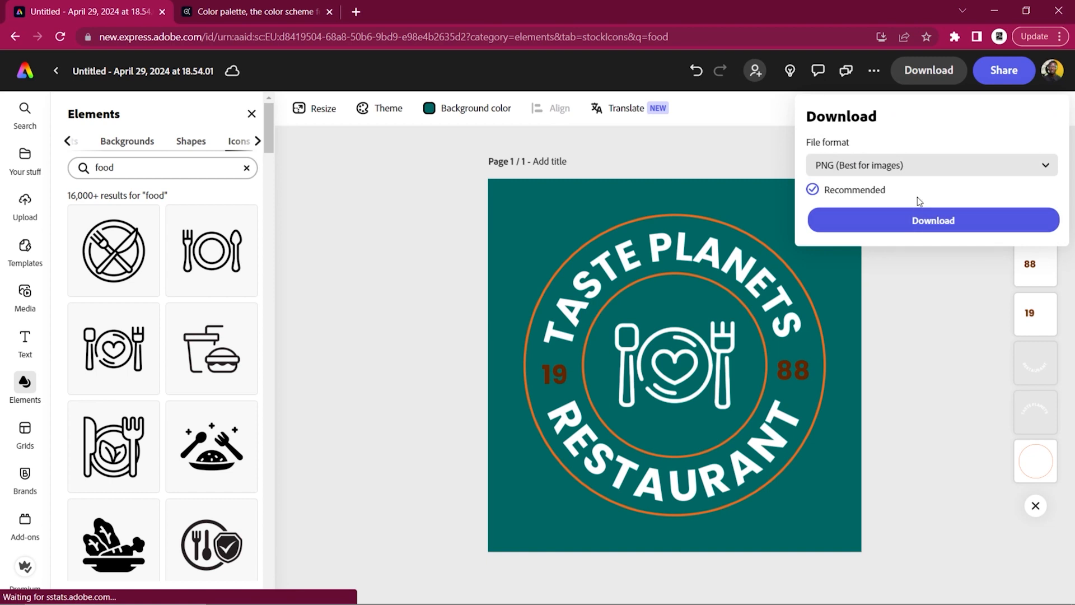
click(940, 226)
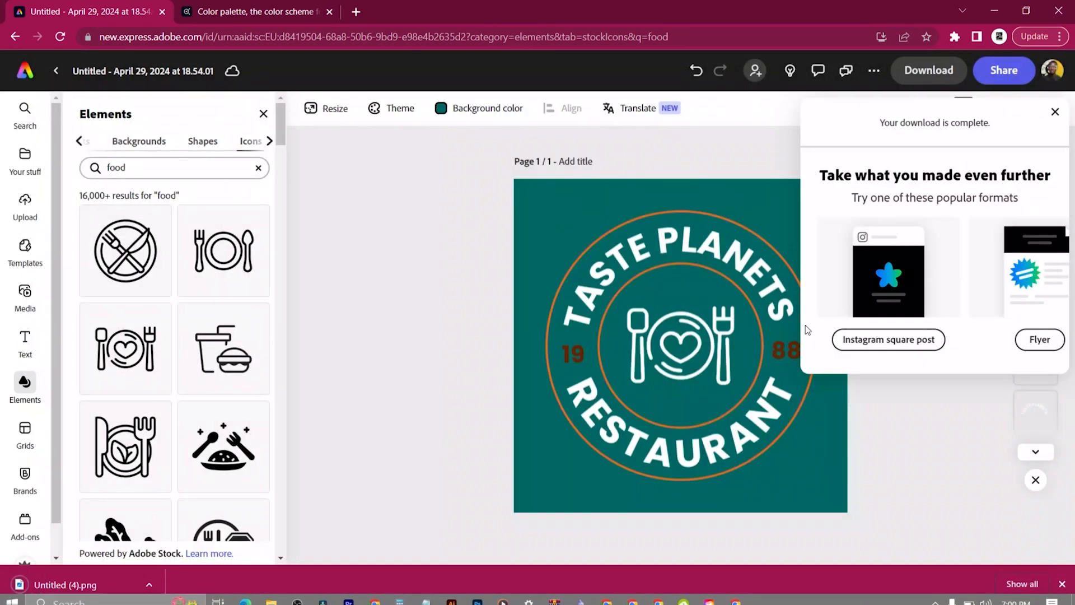
click(71, 583)
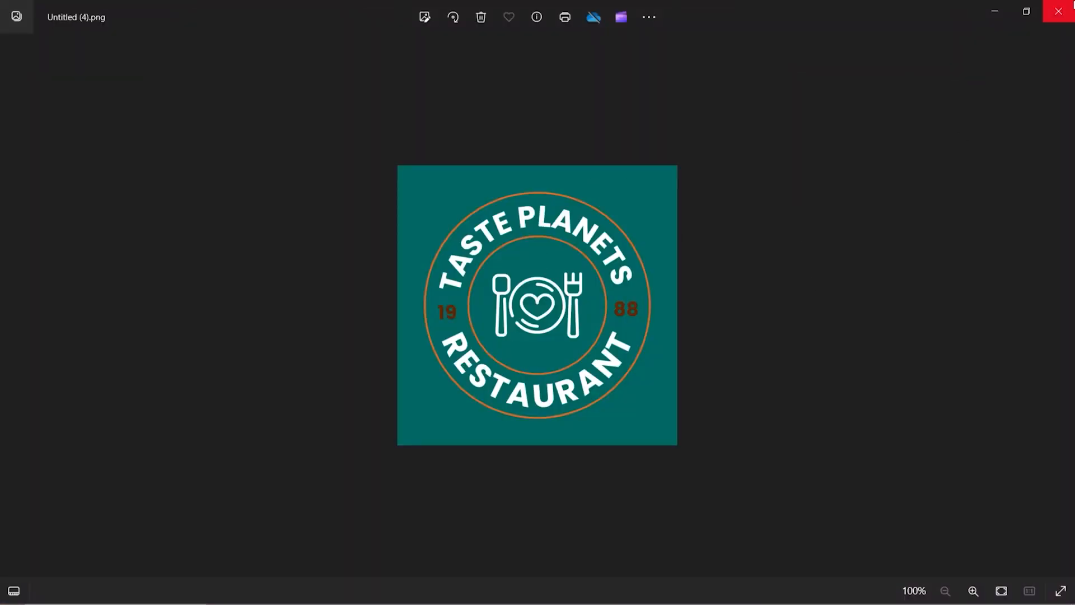
click(1073, 5)
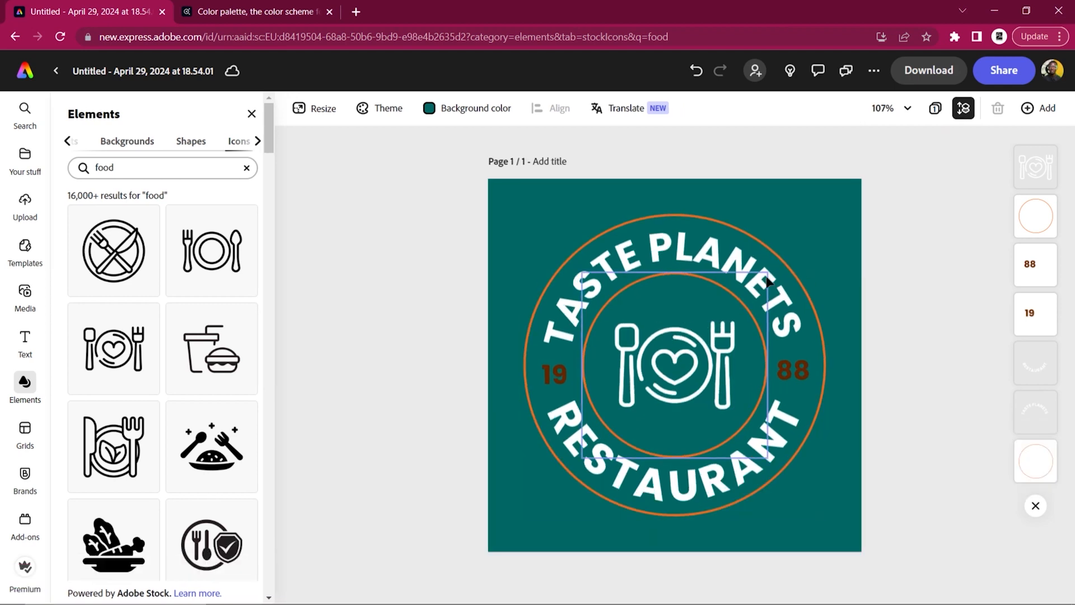
- Make the page background fully transparent by lowering the background colour's opacity to 0%
click(468, 108)
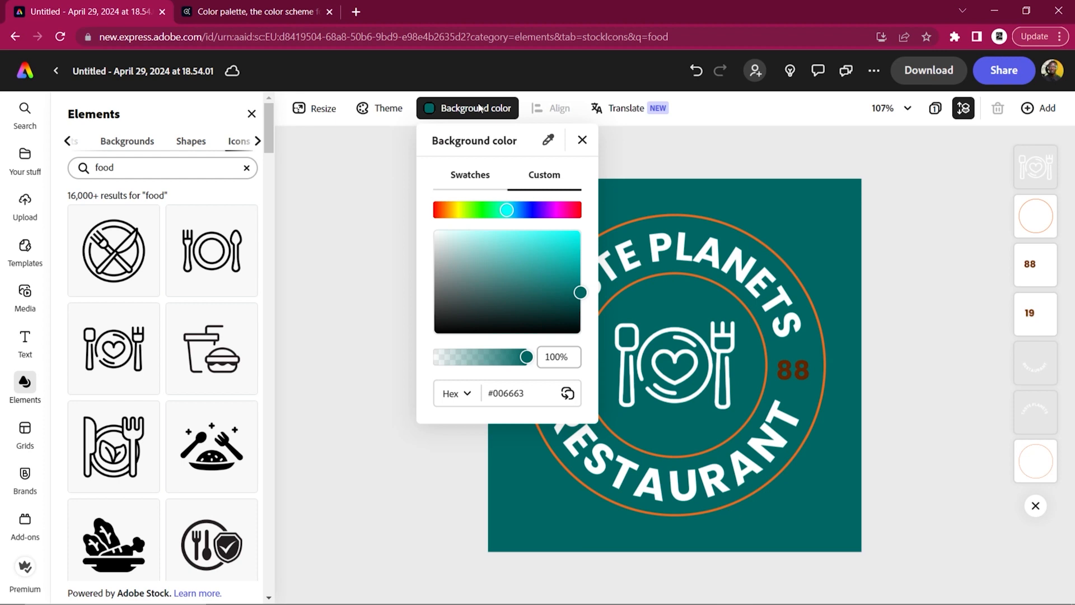
drag(527, 357, 330, 364)
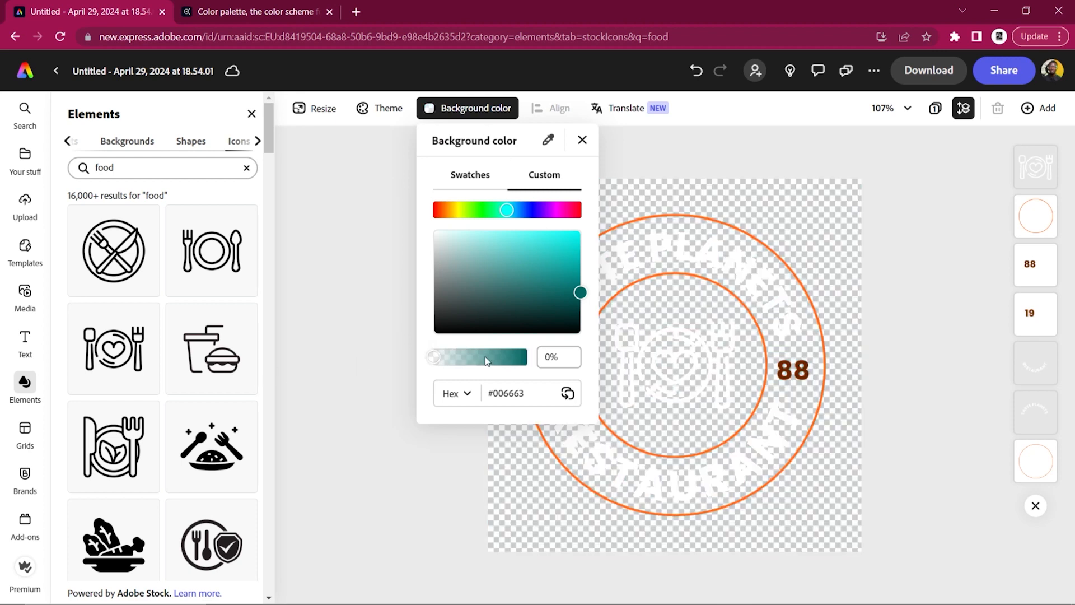
click(672, 144)
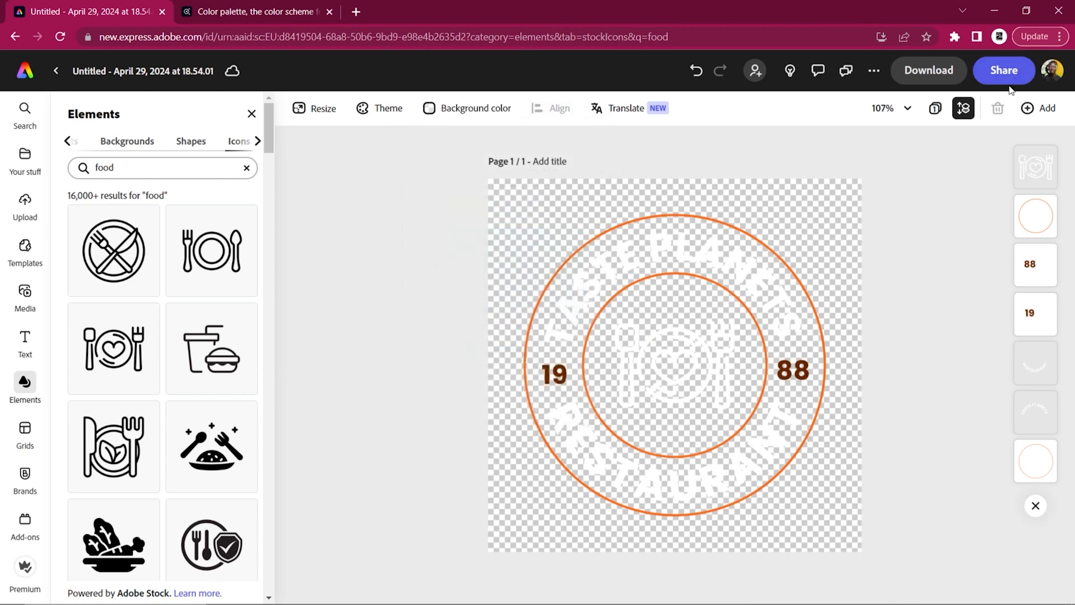
- Download the logo as a Transparent PNG, view the downloaded image and close the viewer
click(928, 81)
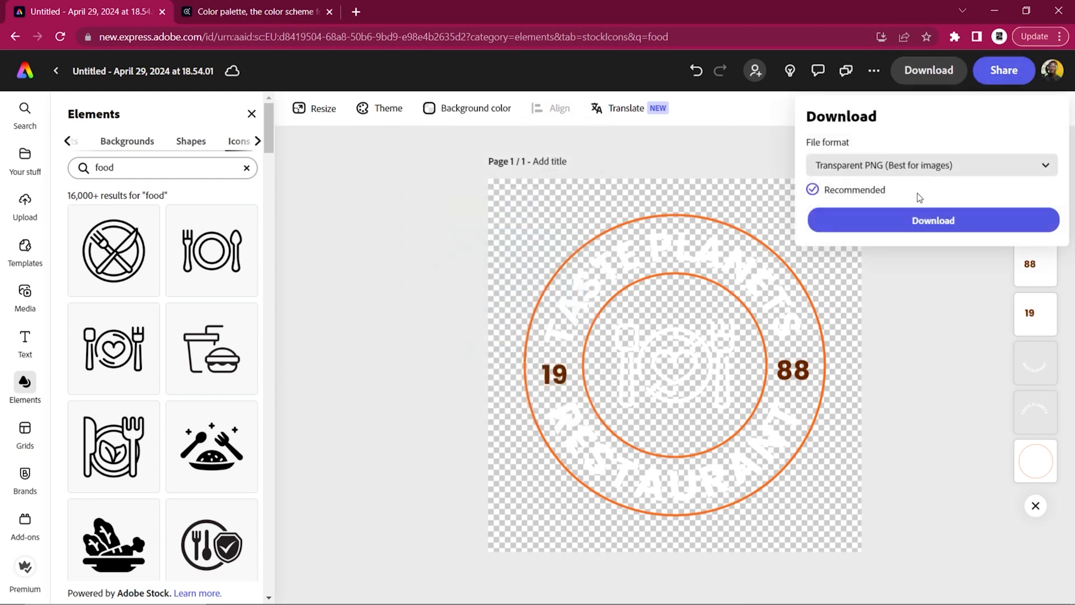
click(898, 230)
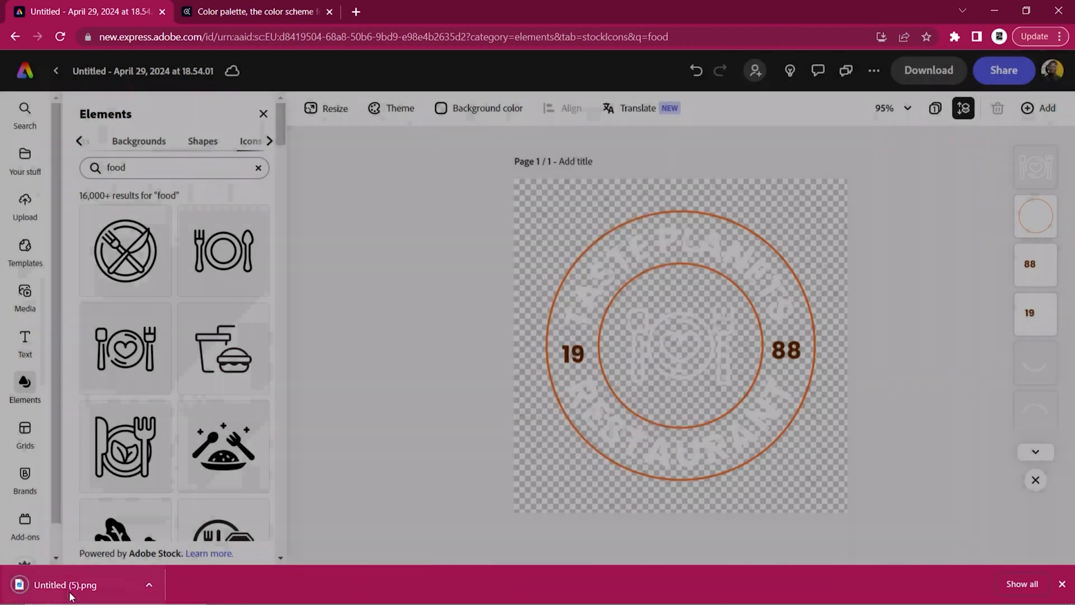
click(72, 594)
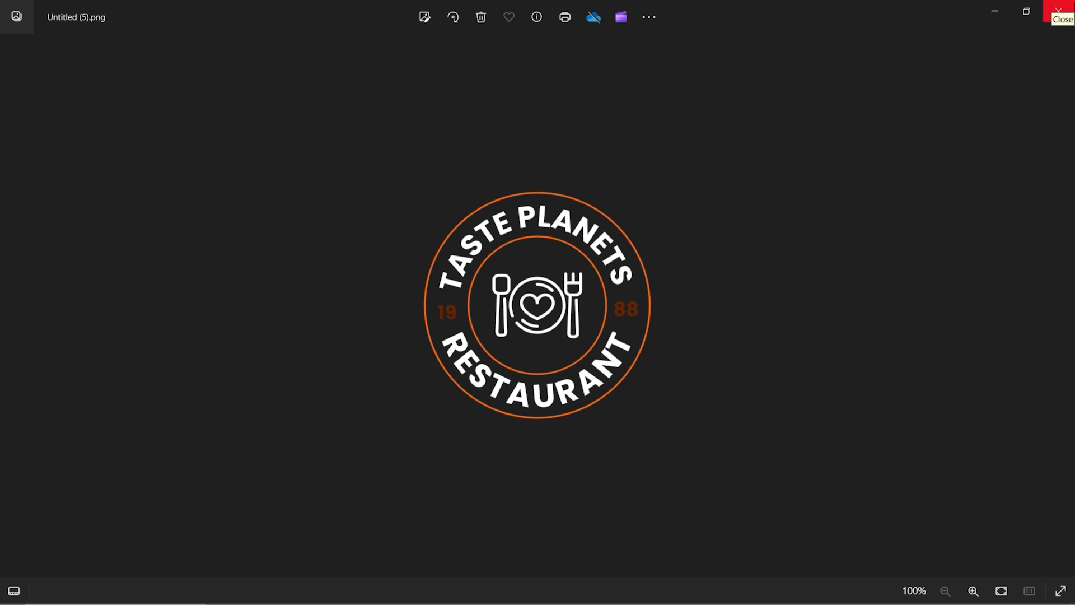
click(1061, 5)
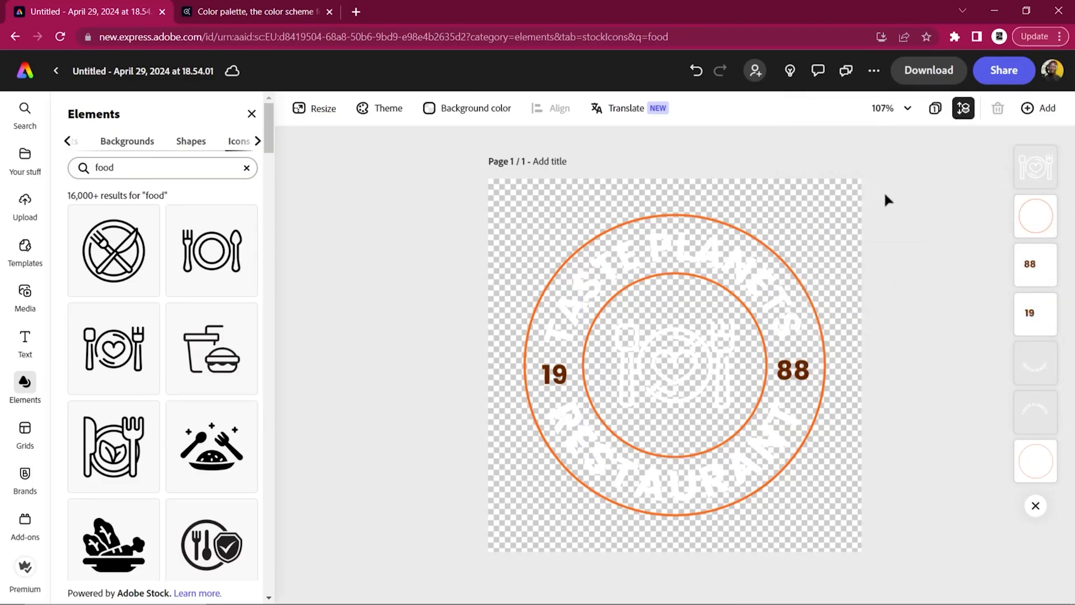
- Set the fill colour of the arched TASTE PLANETS text to black
click(585, 292)
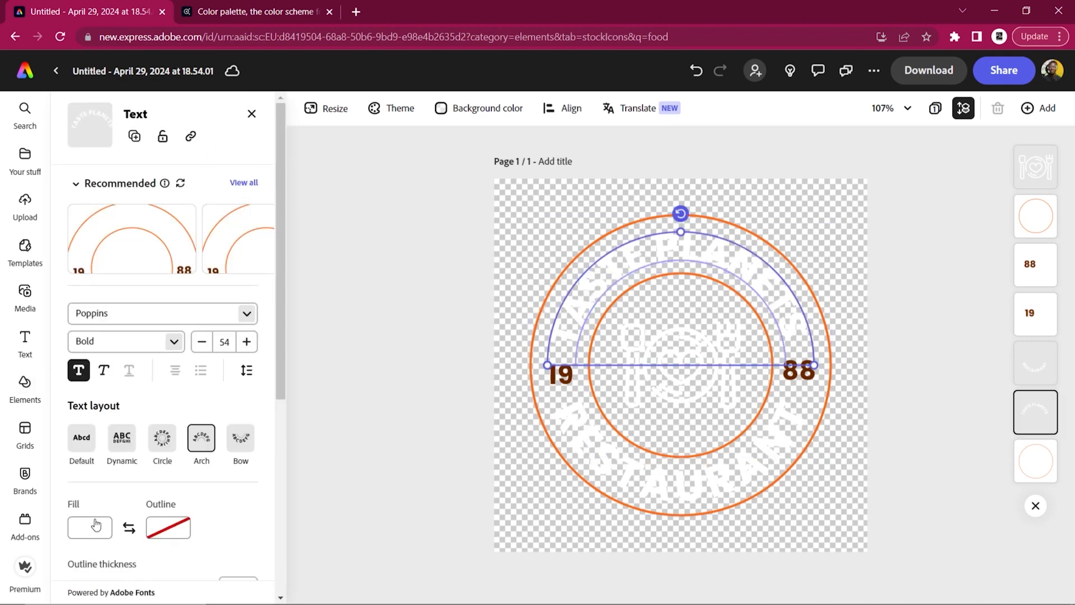
click(97, 525)
drag(166, 450, 129, 511)
click(418, 230)
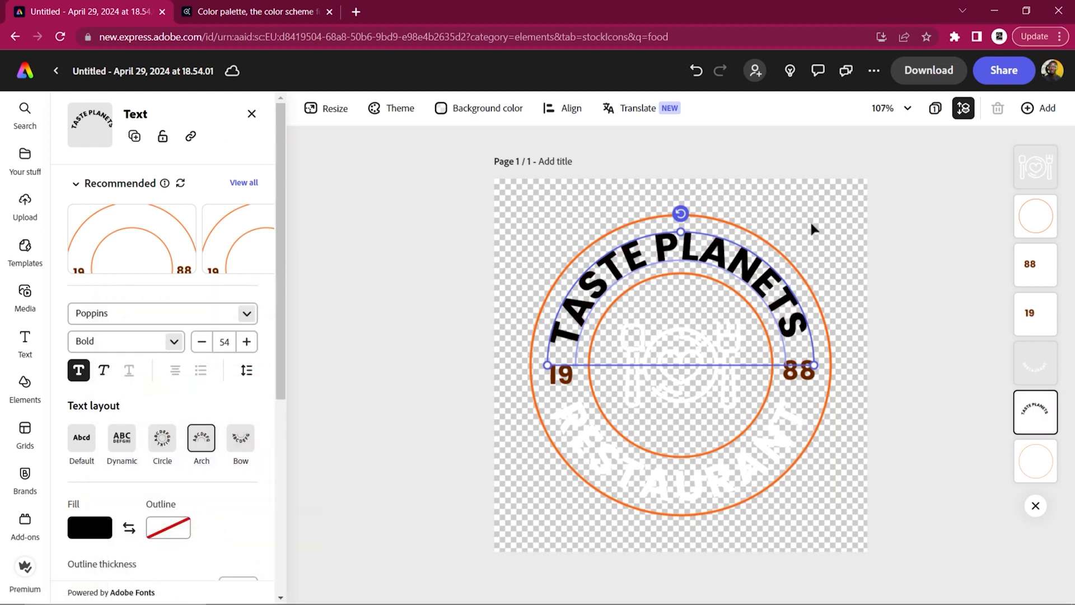
click(888, 231)
- Set the border colour of the outer circle to black (#000000)
click(786, 271)
click(786, 270)
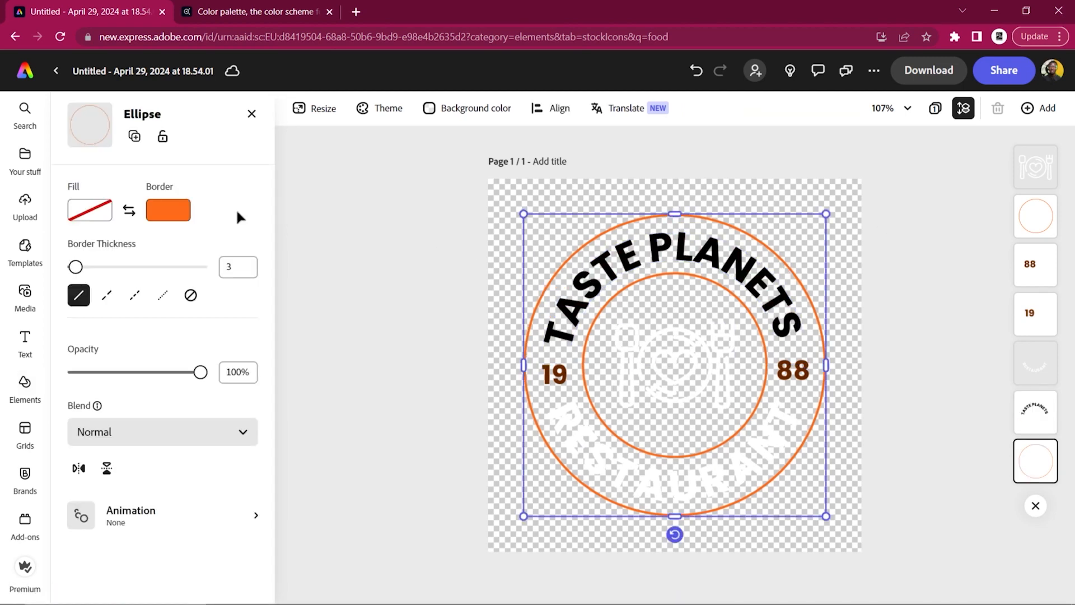
click(159, 215)
drag(279, 179, 101, 387)
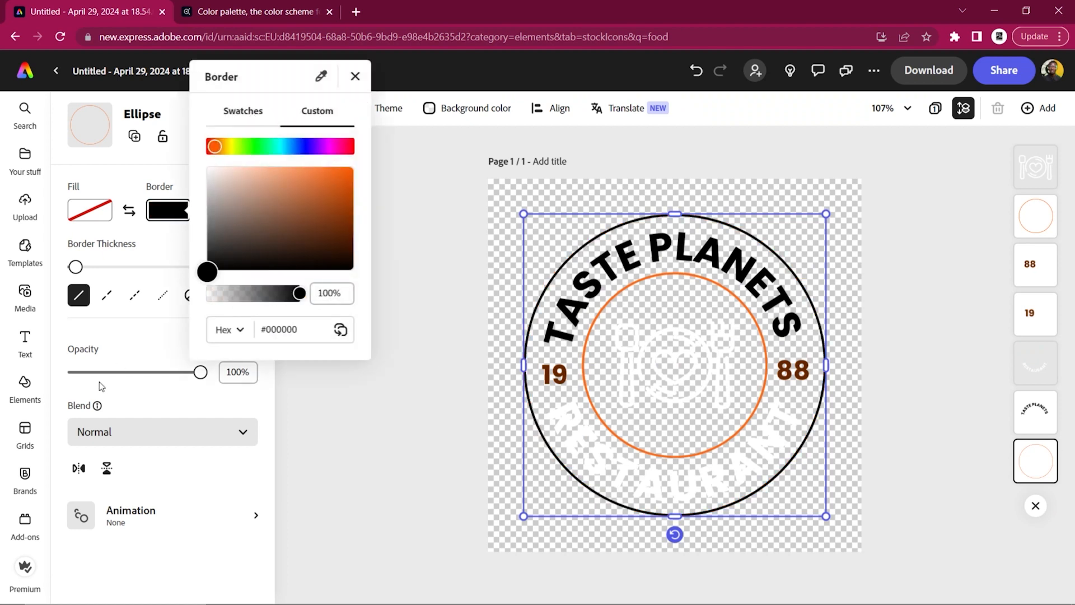
click(445, 189)
- Set the fill colour of the 19 text to black
click(555, 374)
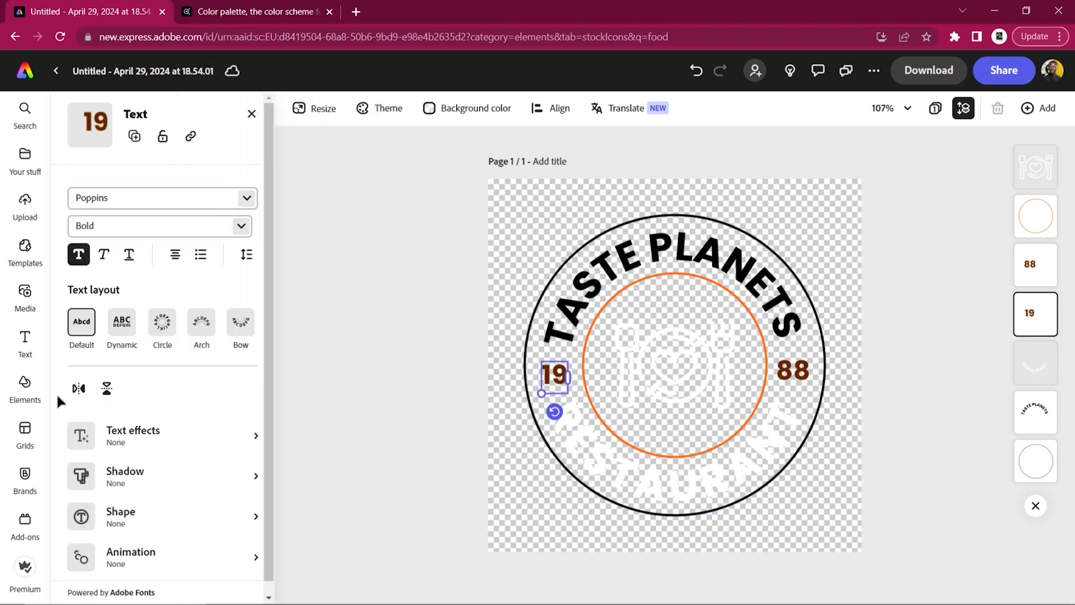
click(89, 528)
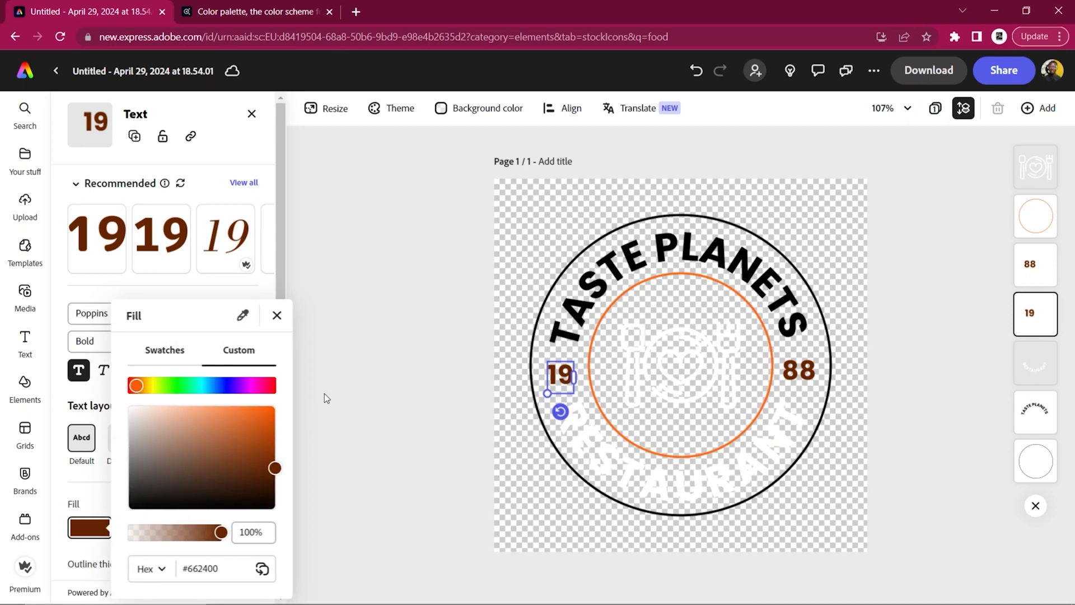
drag(178, 461, 76, 573)
click(416, 321)
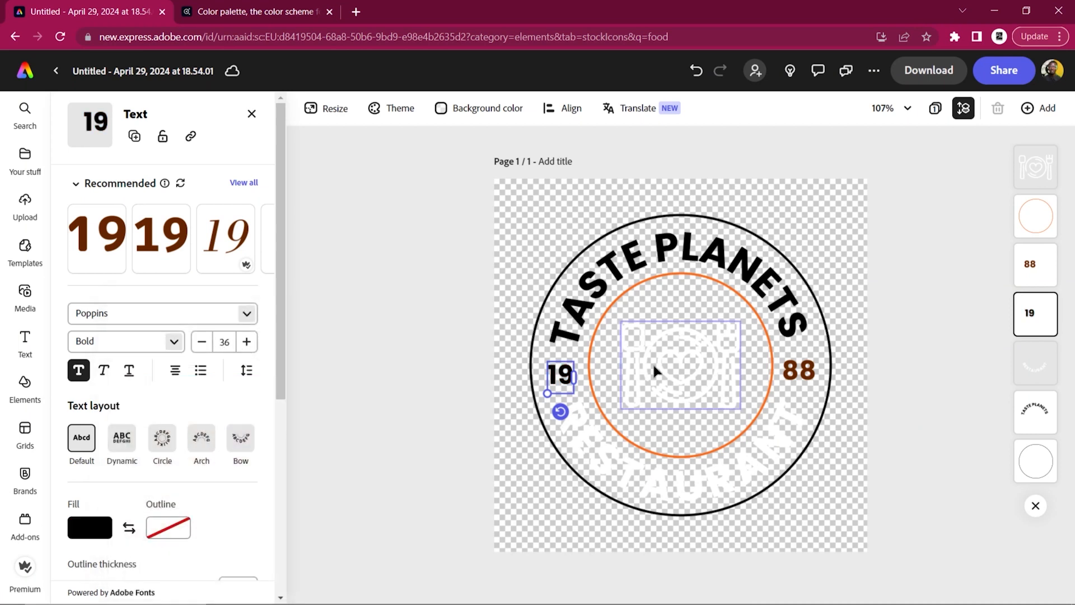
- Set the border colour of the inner circle around the icon to black (#000000)
click(589, 378)
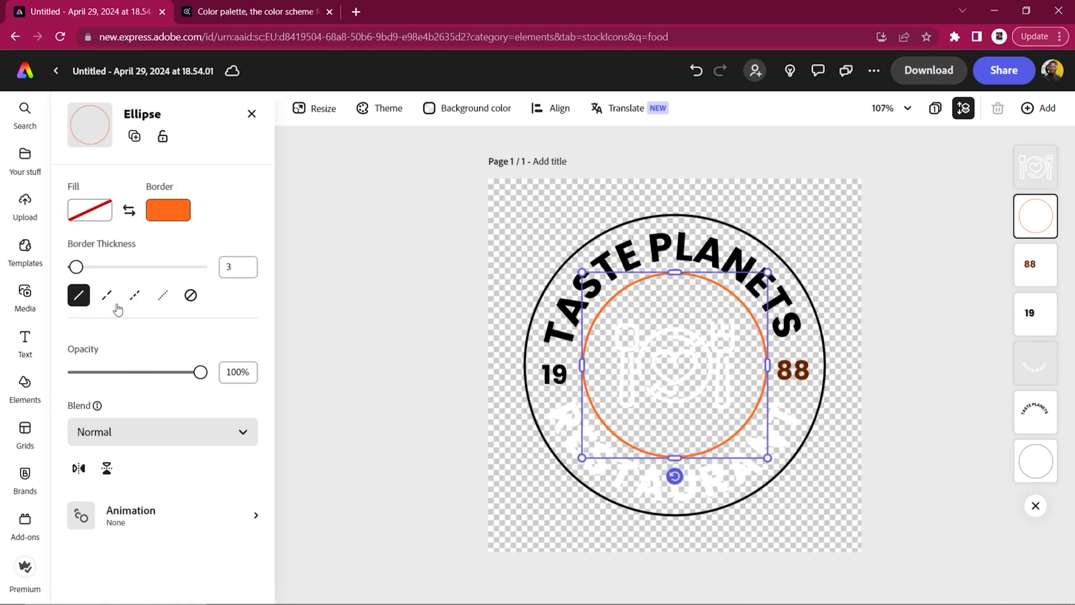
click(167, 211)
drag(208, 213, 207, 272)
click(510, 300)
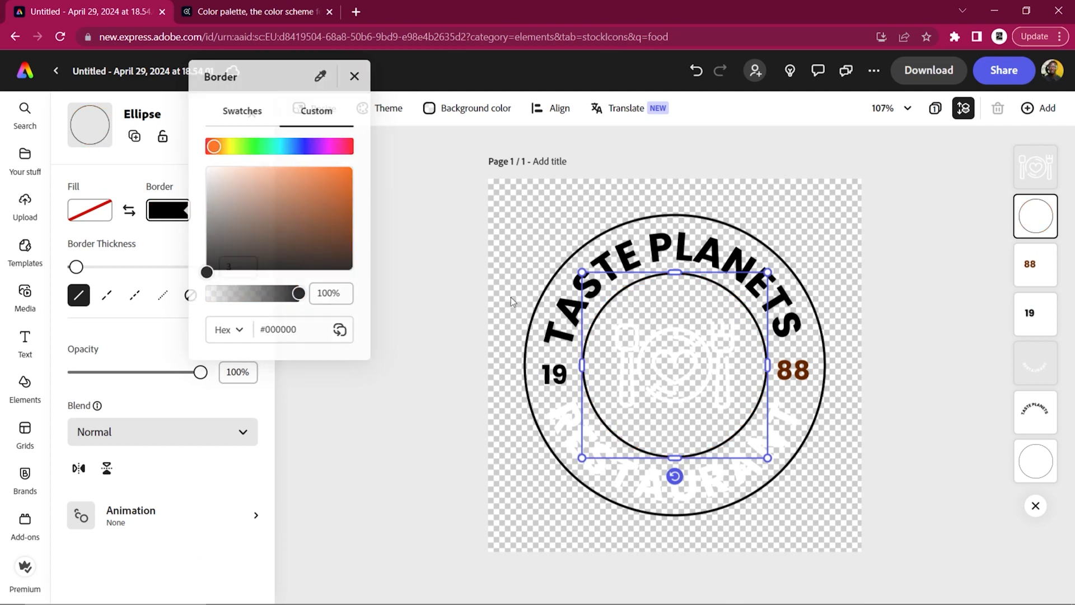
- Set the fill colour of the plate and cutlery icon in the centre to black (#000000)
click(676, 384)
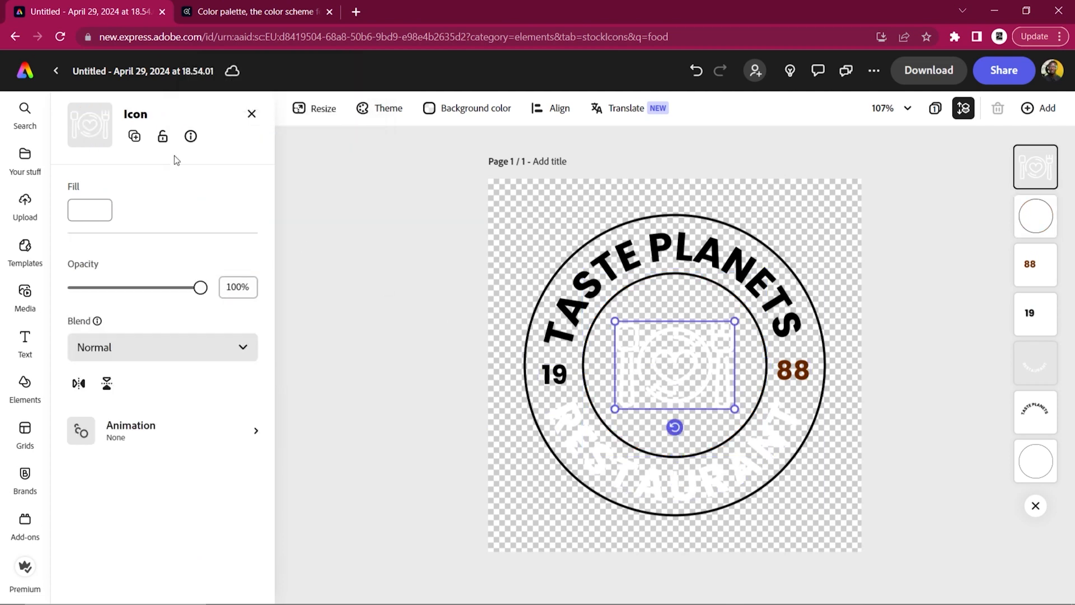
click(108, 222)
drag(155, 223, 54, 354)
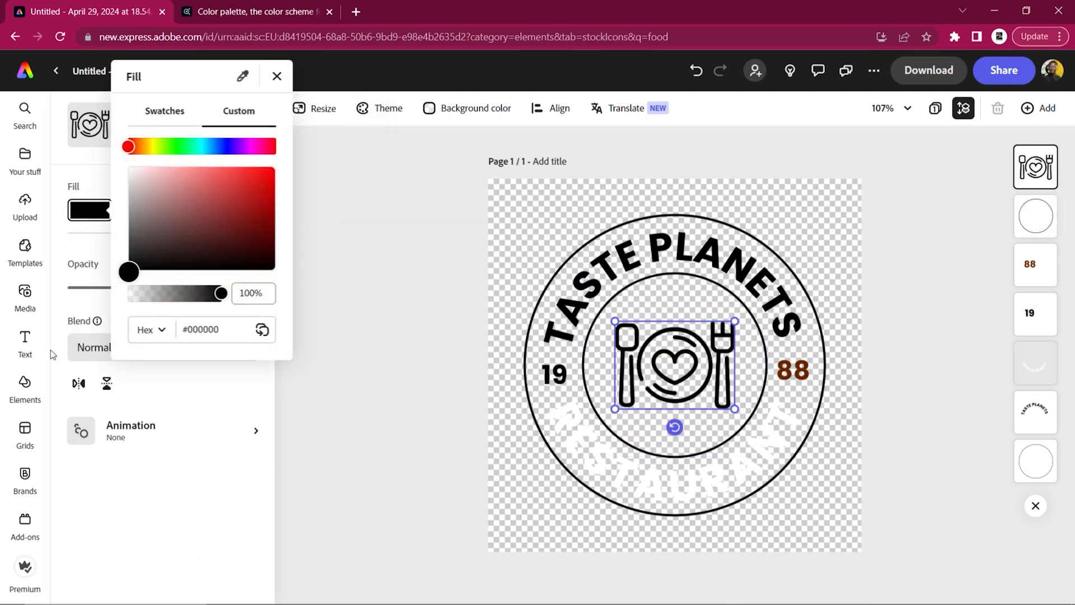
click(395, 234)
- Set the fill colour of the curved RESTAURANT text to black (#000000)
click(607, 476)
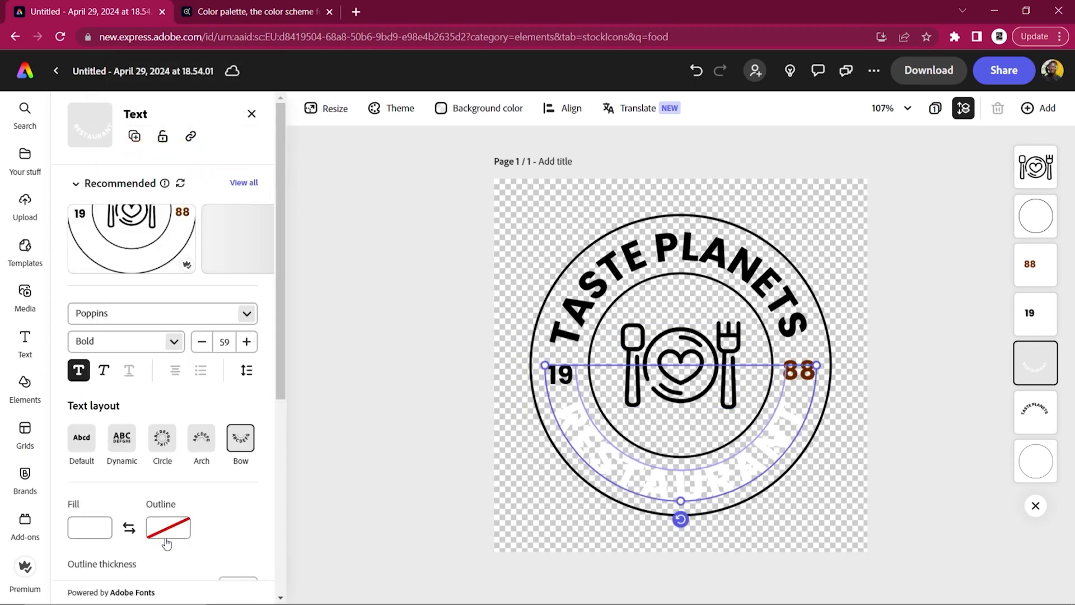
click(90, 527)
drag(129, 408, 130, 511)
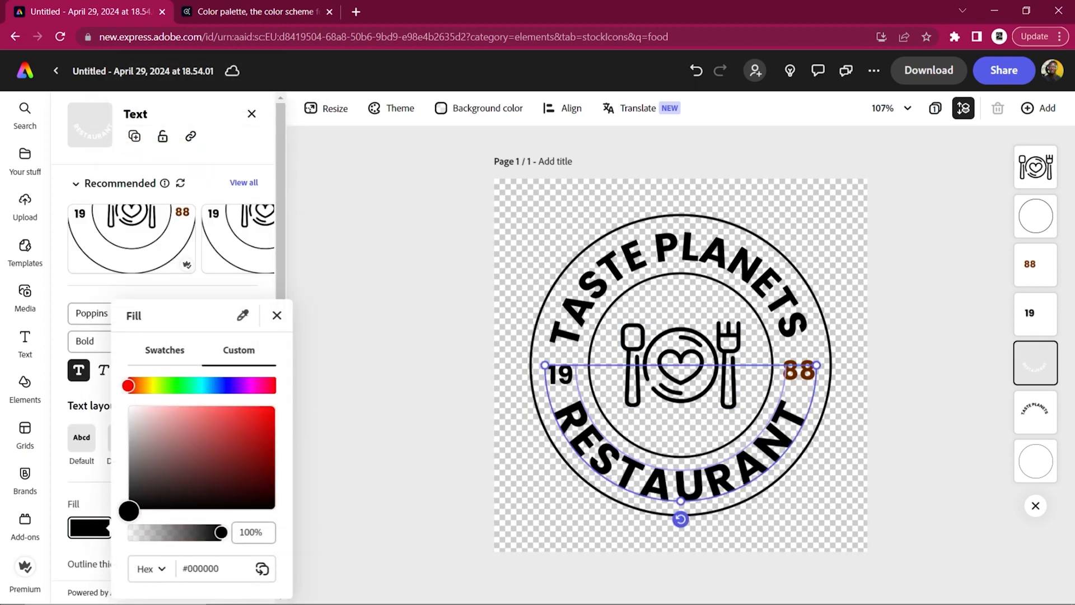
click(436, 388)
- Set the fill colour of the 88 text to black (#000000) and download the logo as a Transparent PNG
click(799, 370)
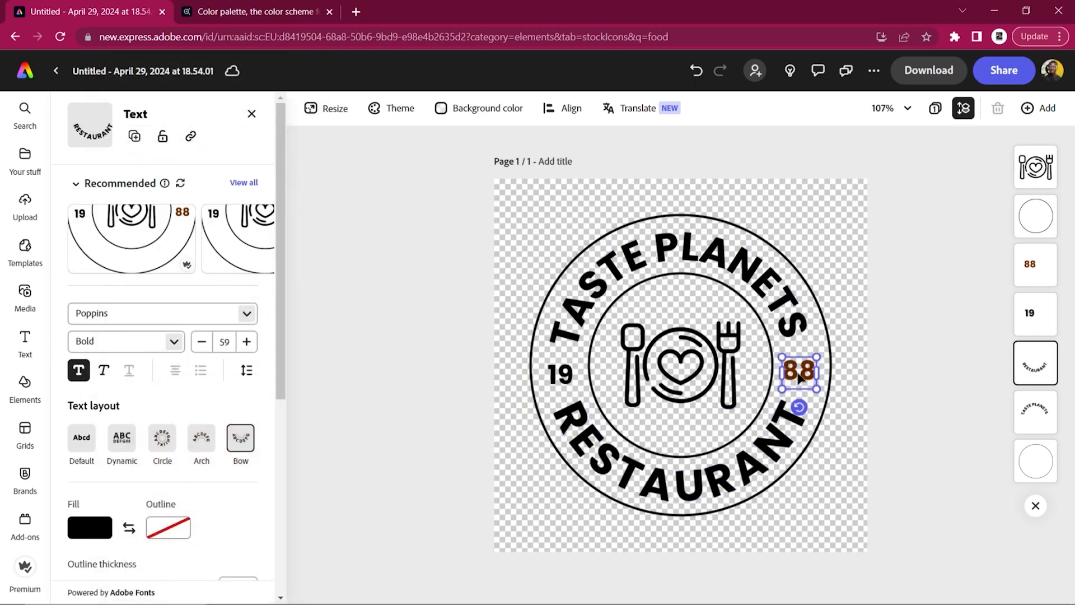
click(89, 531)
drag(274, 468, 35, 578)
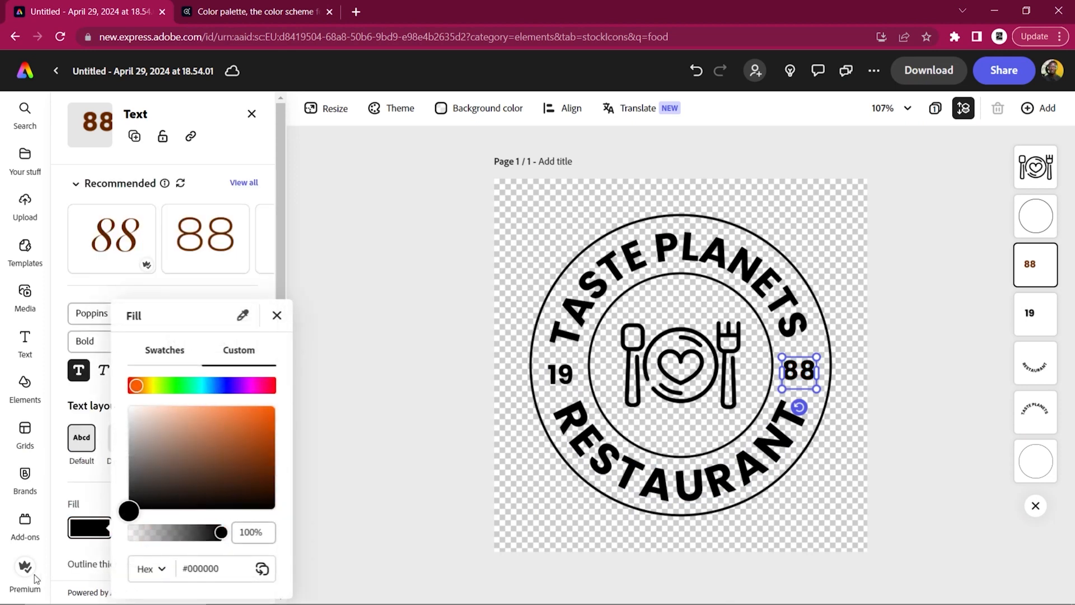
click(381, 163)
click(929, 70)
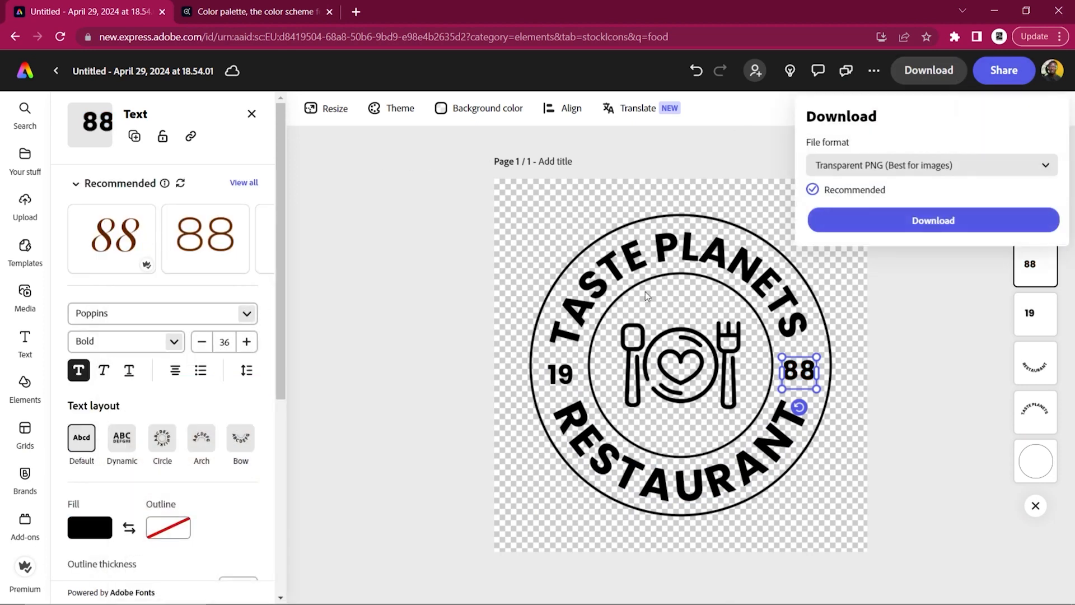
click(993, 212)
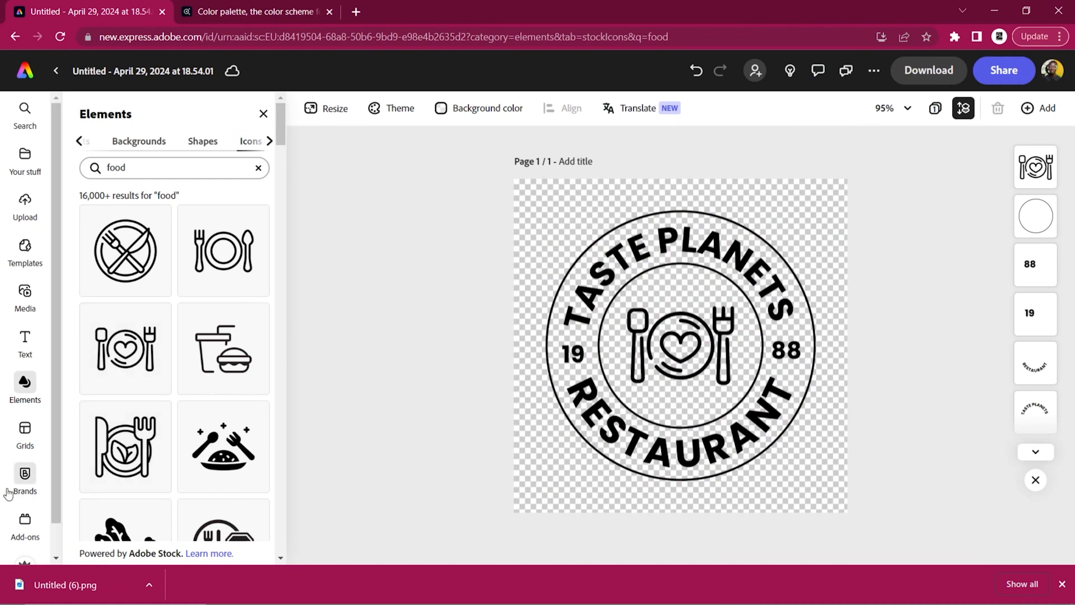
- Create a new brand named TASTE PLANET
mouse_move(17, 486)
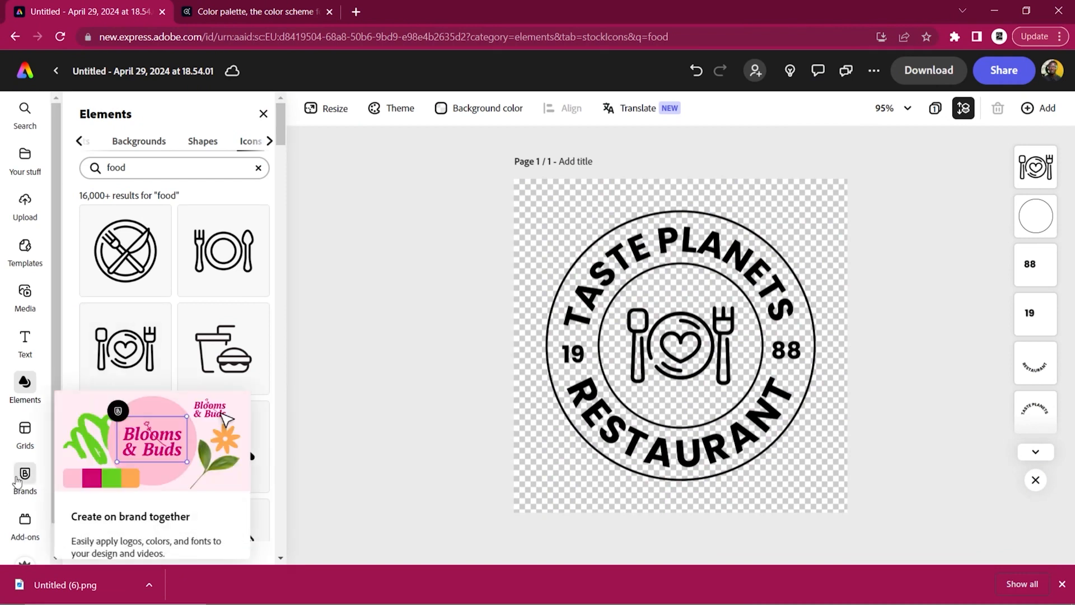
click(21, 477)
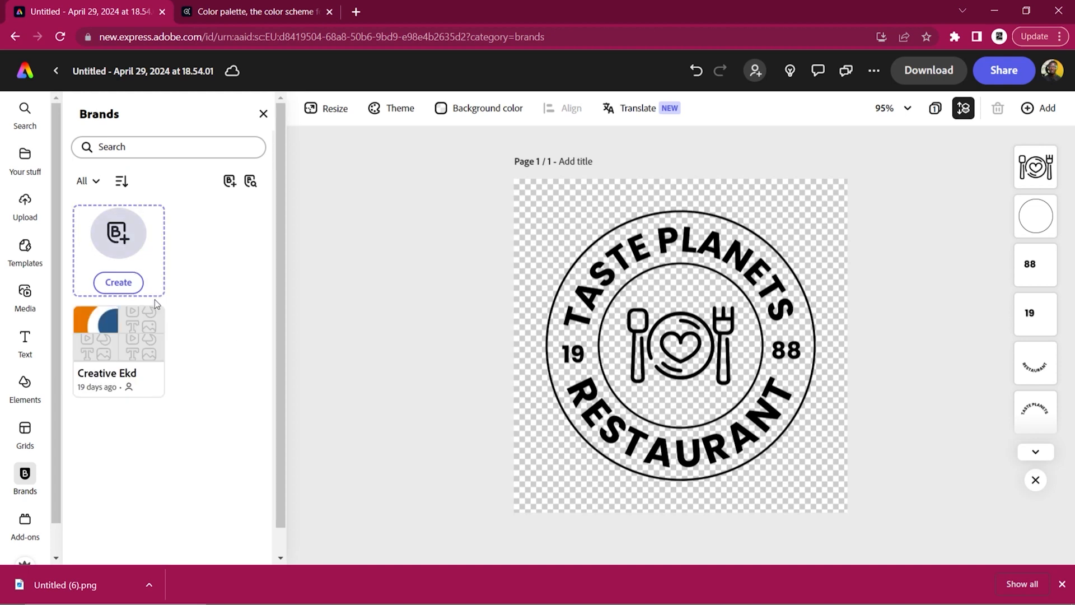
click(119, 283)
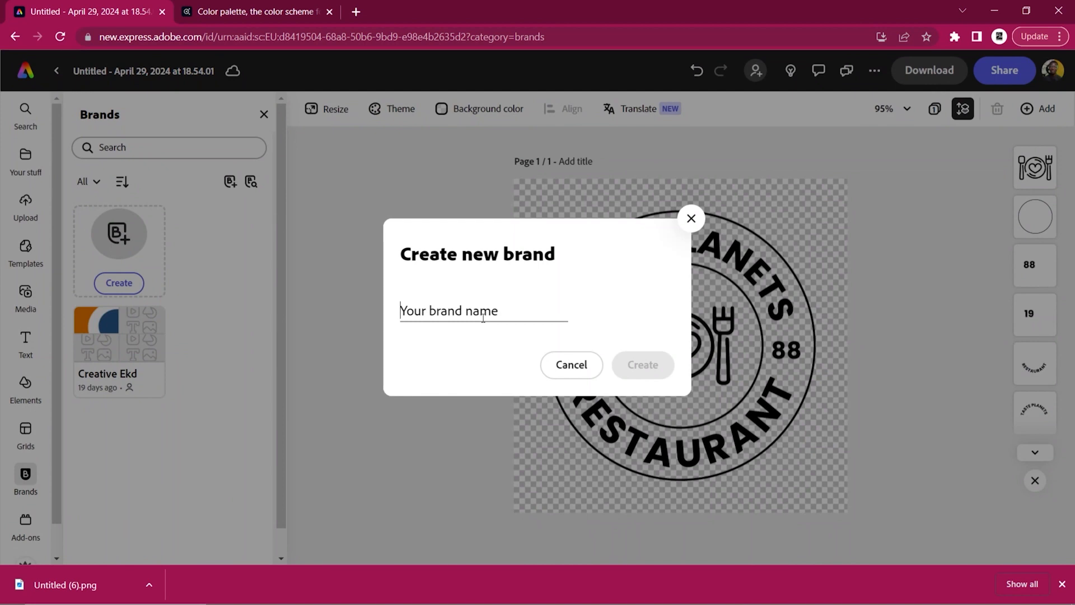
text(TAS)
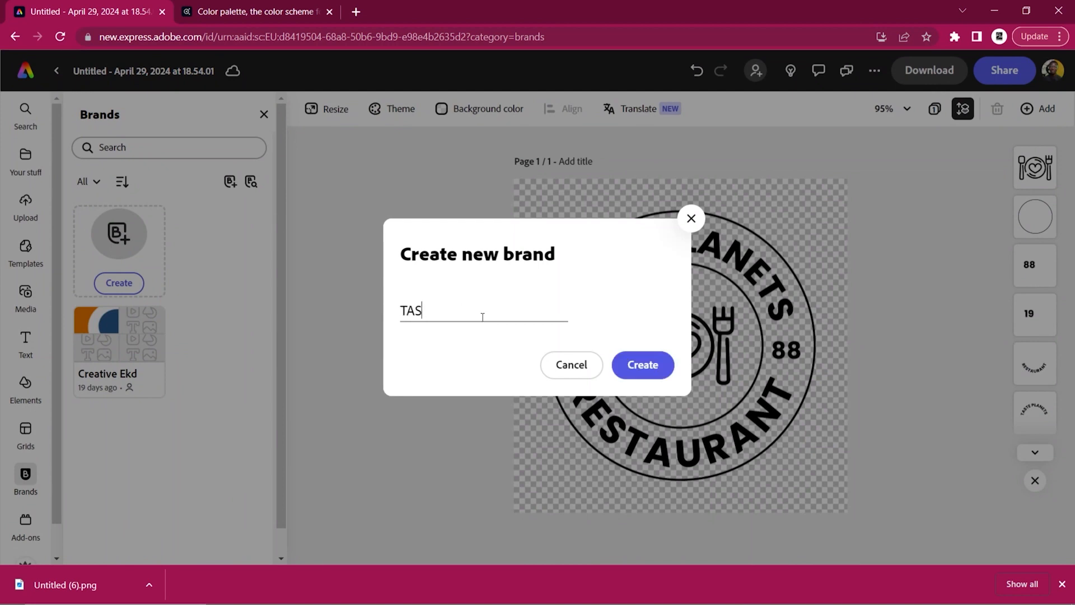
text(TE B)
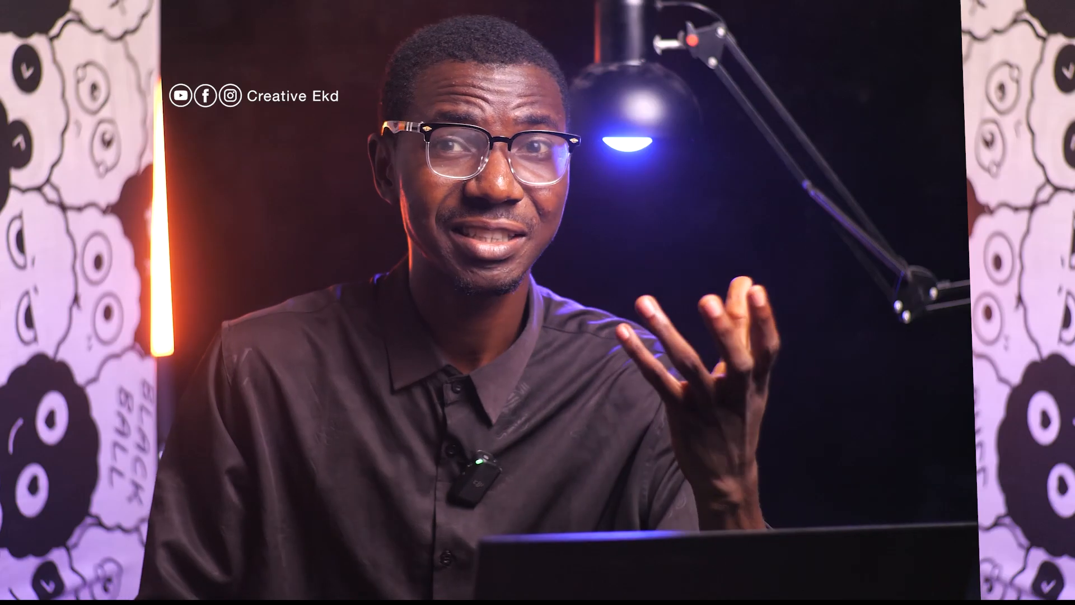
key(BackSpace)
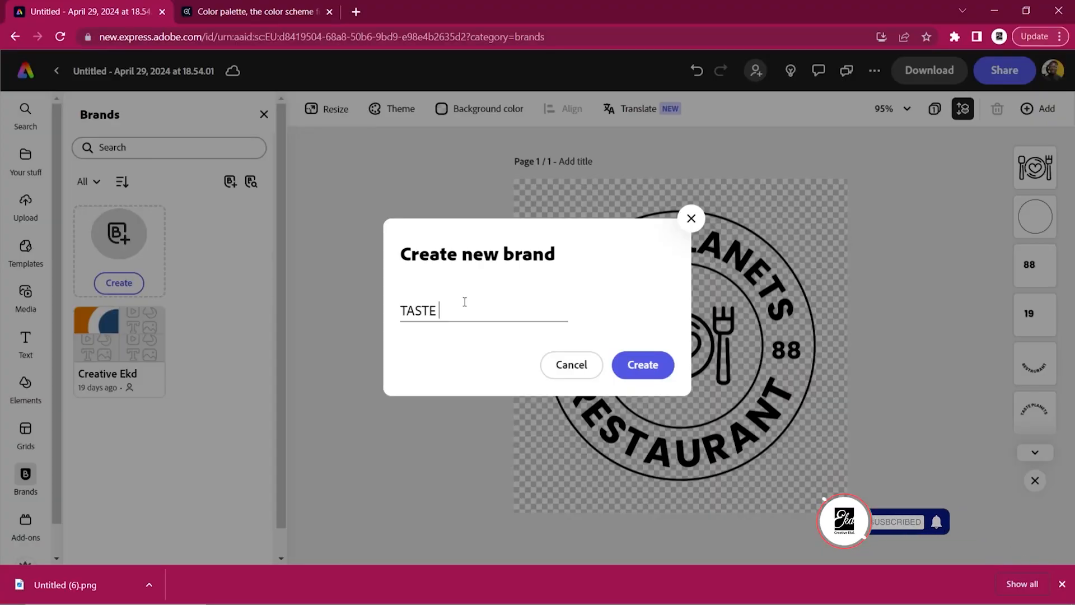
text(PLANET)
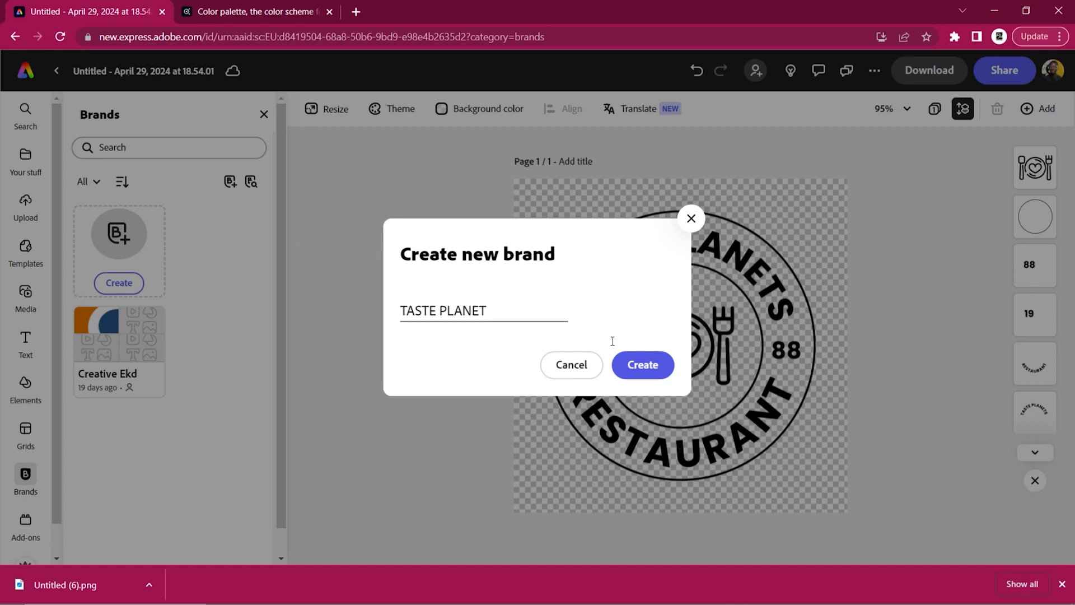
click(654, 368)
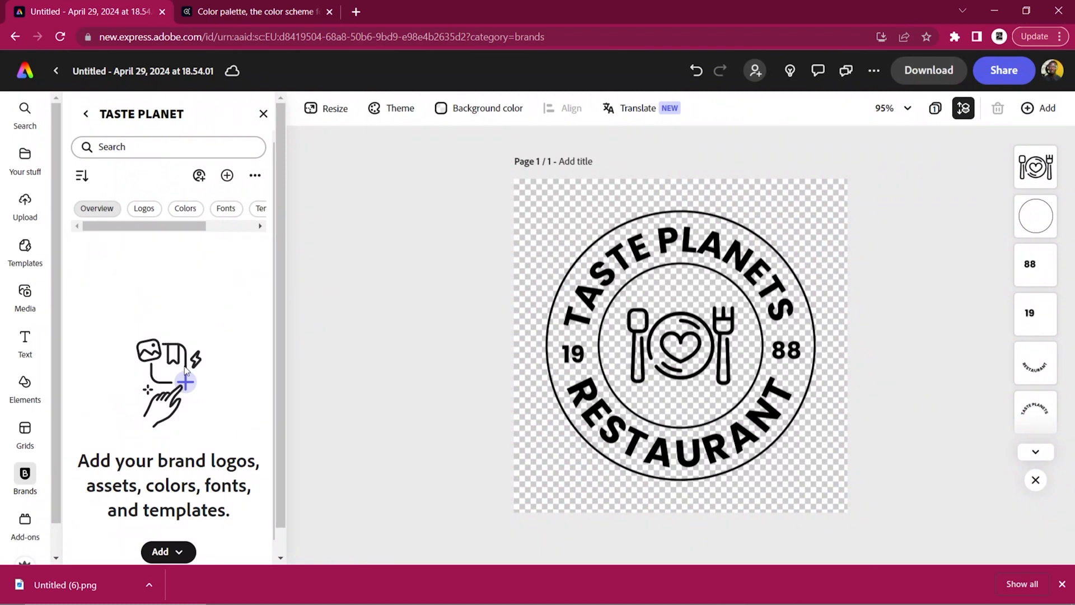
- Add the teal-background logo Untitled (4).png from the Downloads folder to the TASTE PLANET brand as a logo
scroll(183, 402, down, 1)
scroll(132, 251, up, 1)
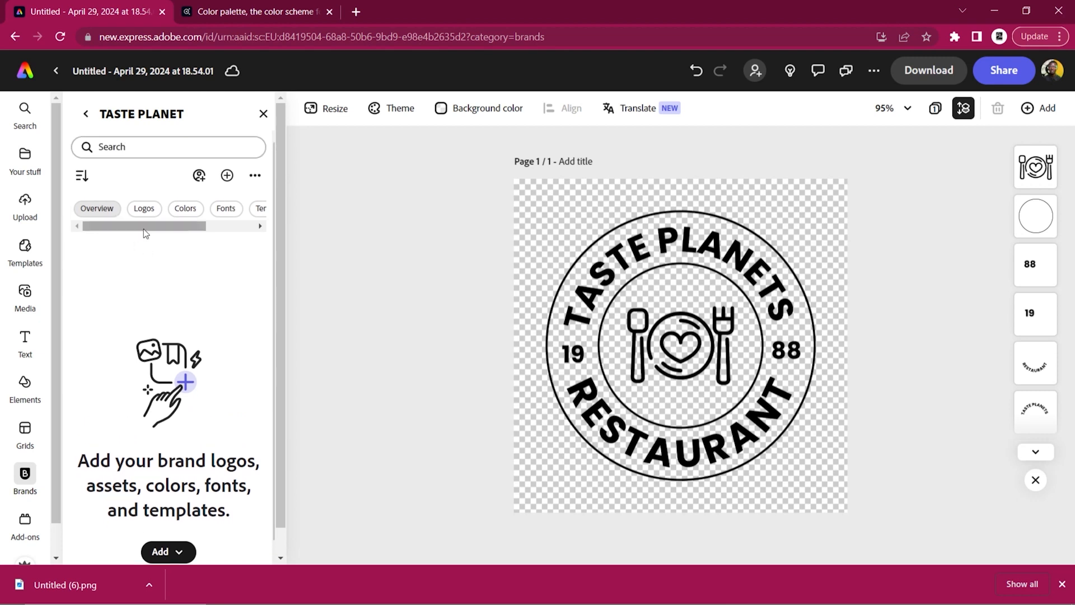
scroll(132, 450, down, 1)
click(168, 508)
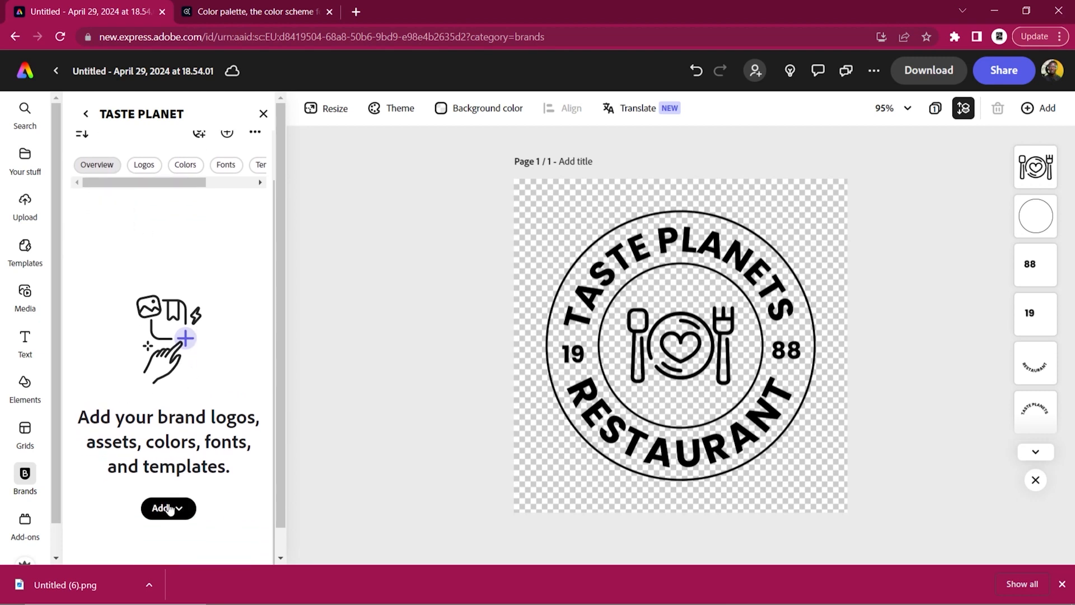
click(167, 362)
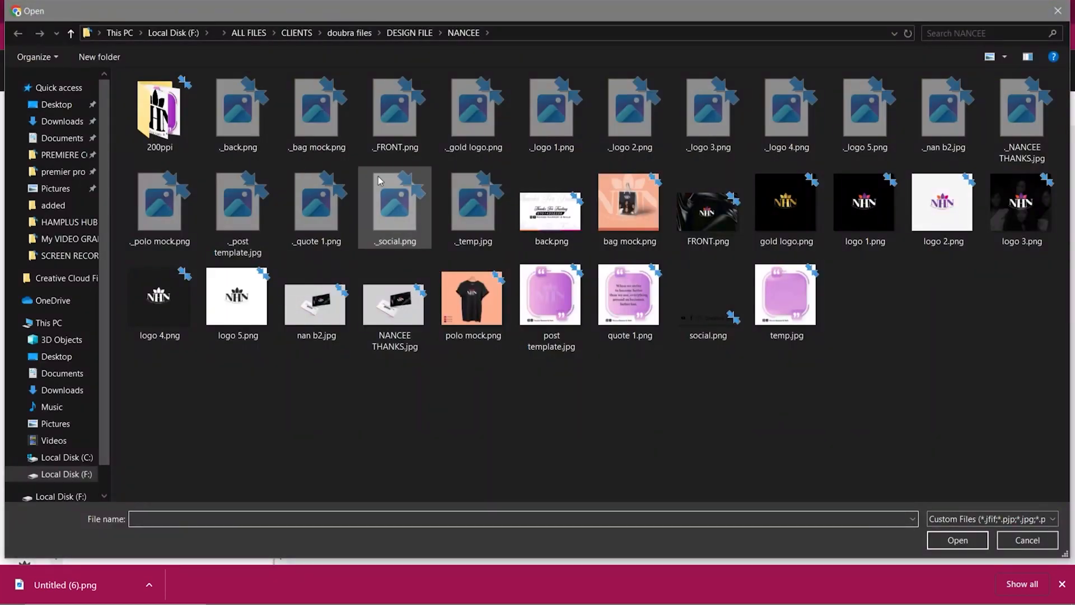
click(59, 121)
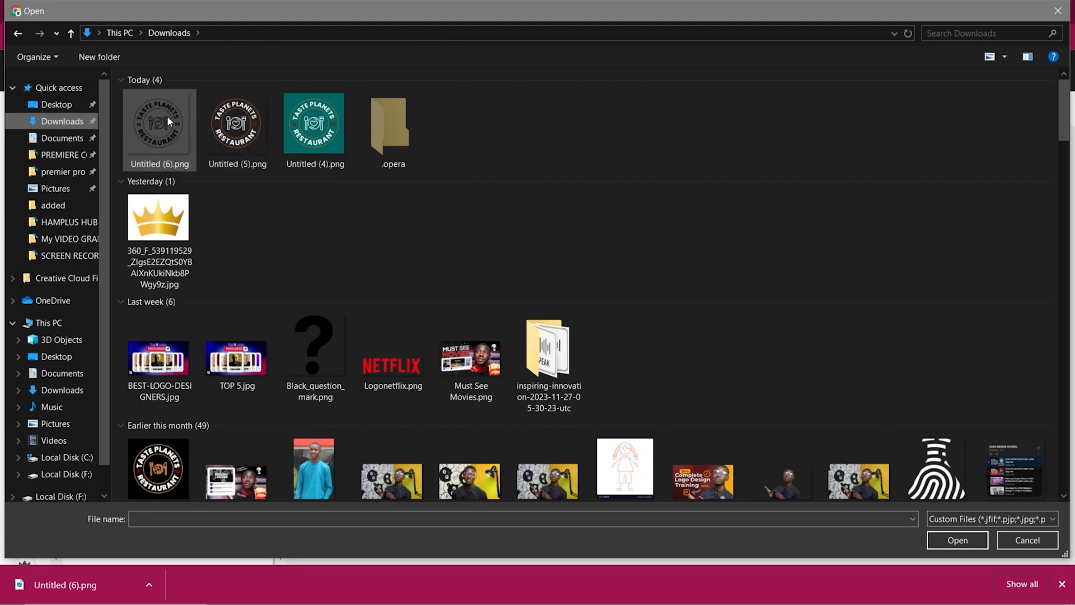
click(236, 124)
click(314, 124)
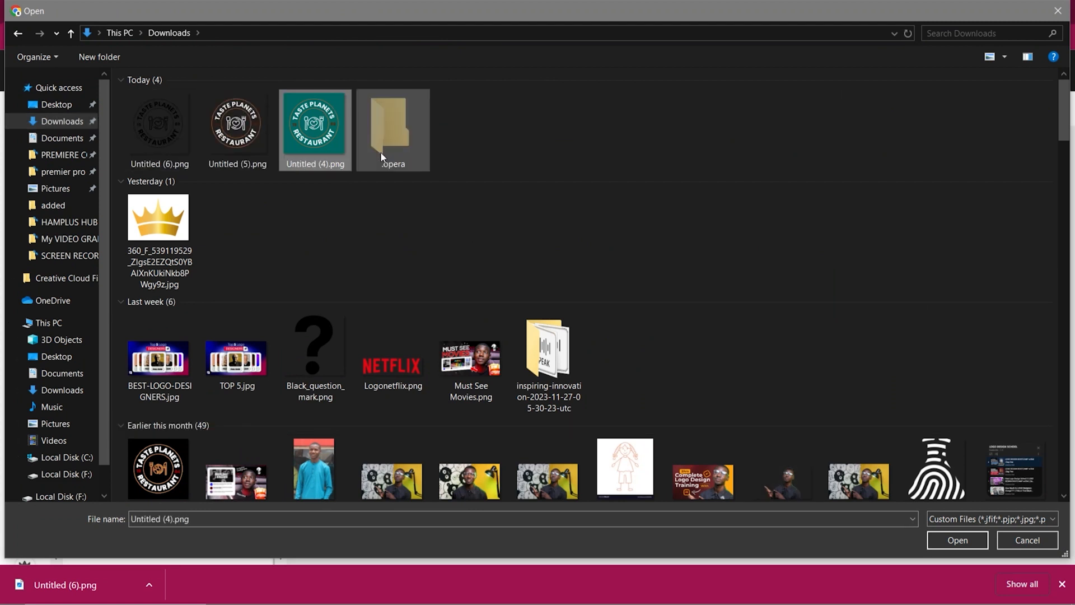
click(958, 540)
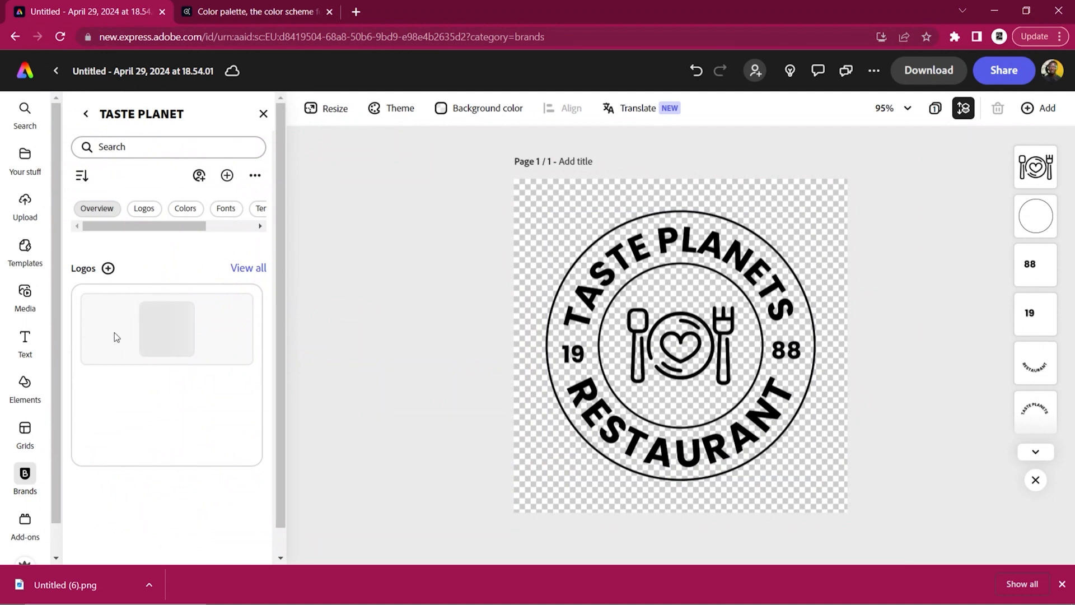
- Add the black logo Untitled (6).png from the Downloads folder to the brand's logos
scroll(114, 331, down, 1)
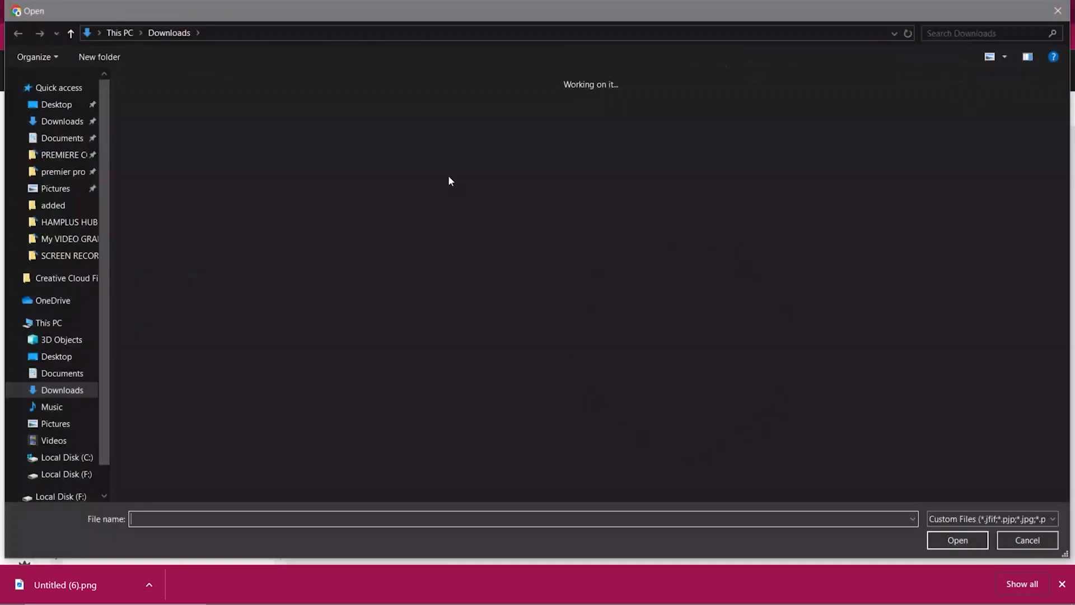
click(188, 135)
click(931, 539)
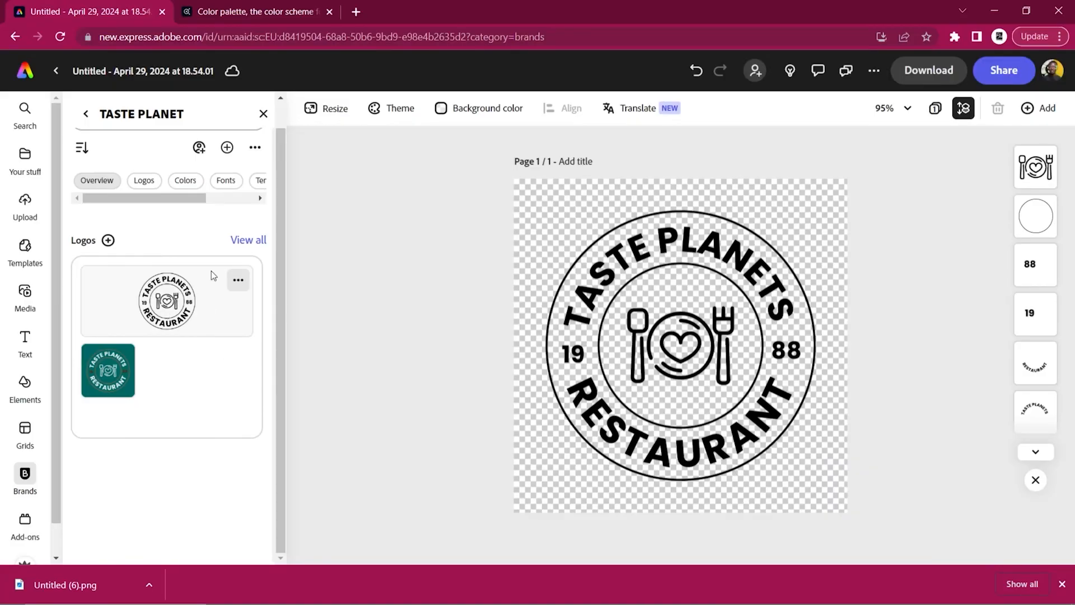
- Add Untitled (6).png to the brand's logos a second time
click(108, 239)
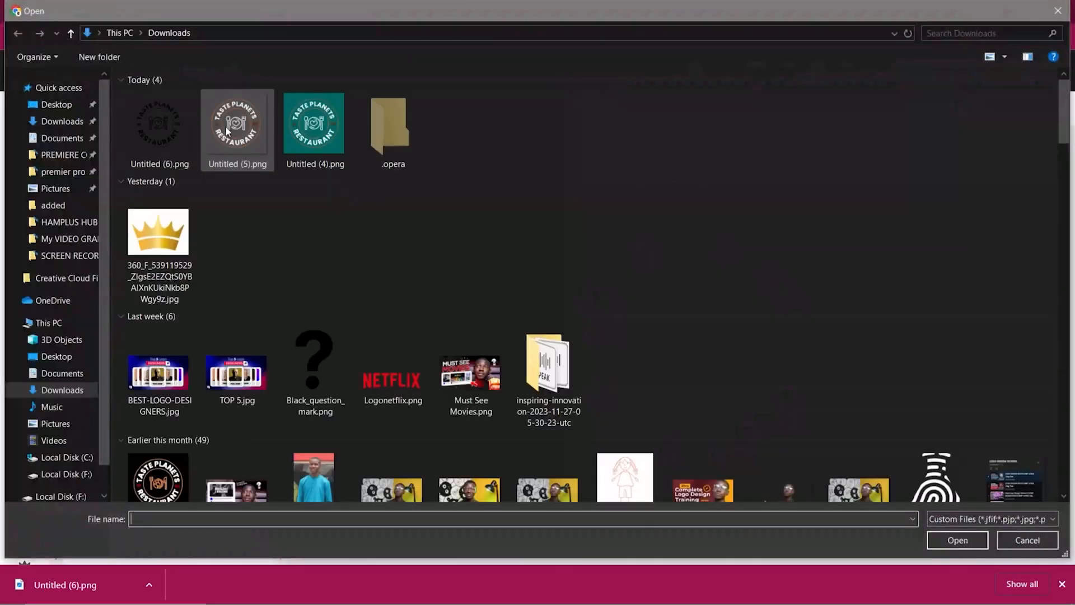
click(172, 129)
click(954, 540)
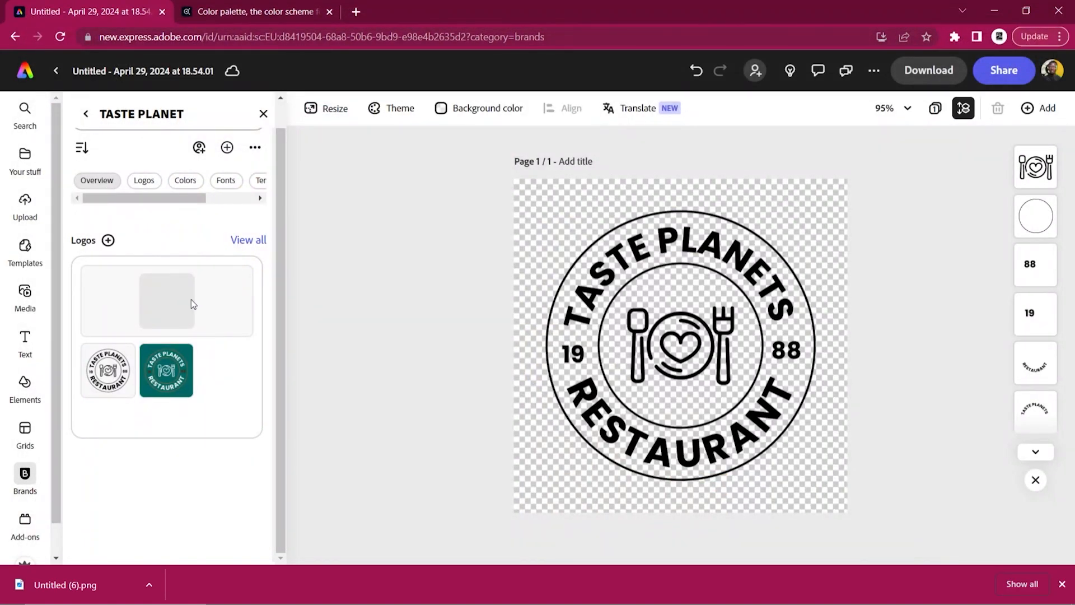
- Delete the duplicate Untitled (6).png logo from the TASTE PLANET brand
click(244, 286)
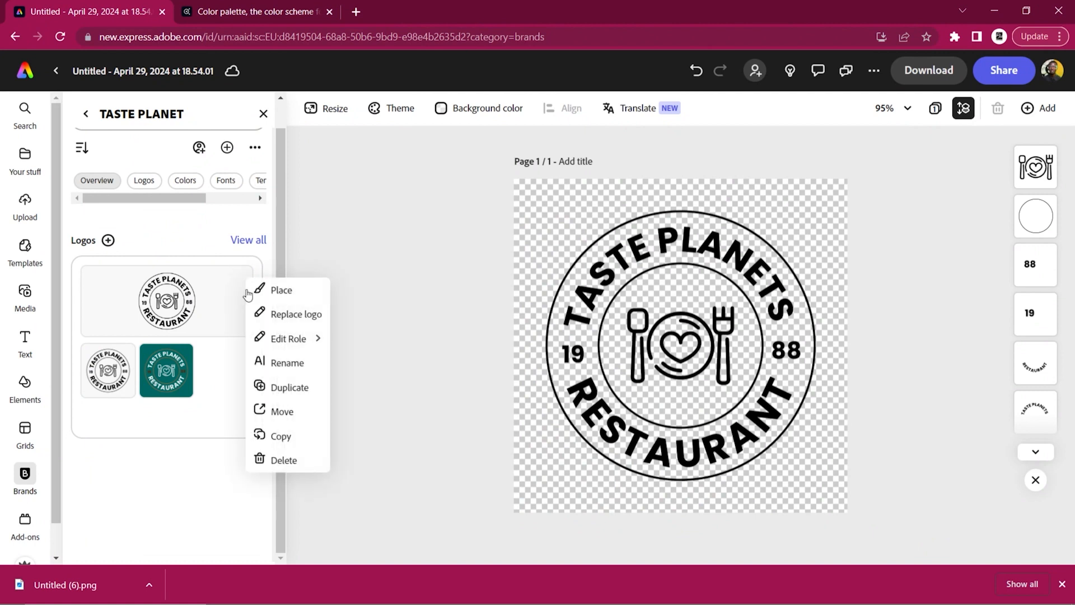
click(307, 462)
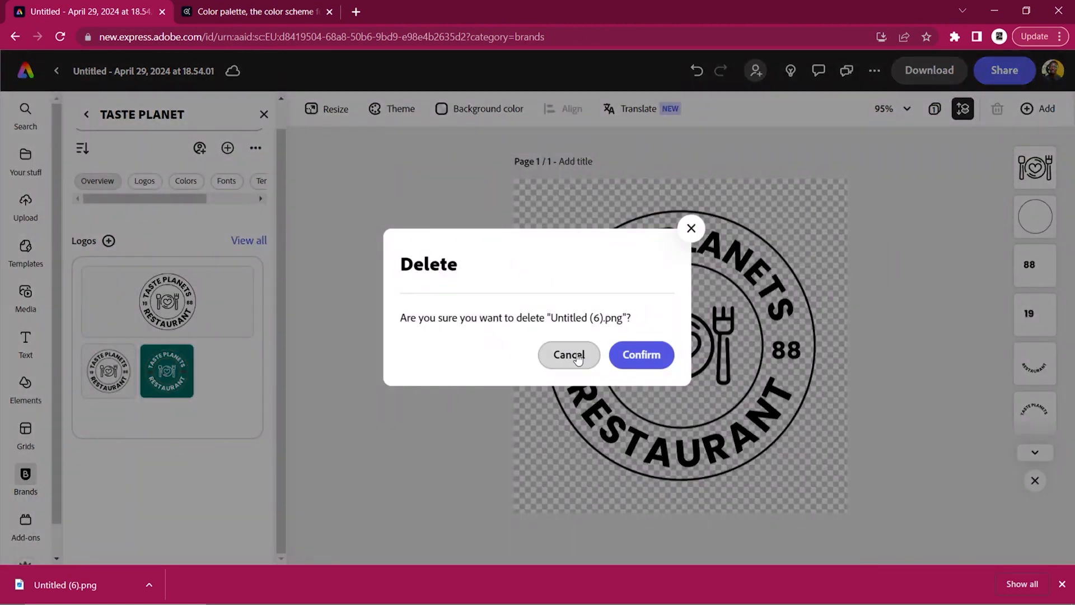
click(642, 358)
- Add the transparent colored logo Untitled (5).png from the Downloads folder to the brand's logos
click(108, 241)
click(235, 118)
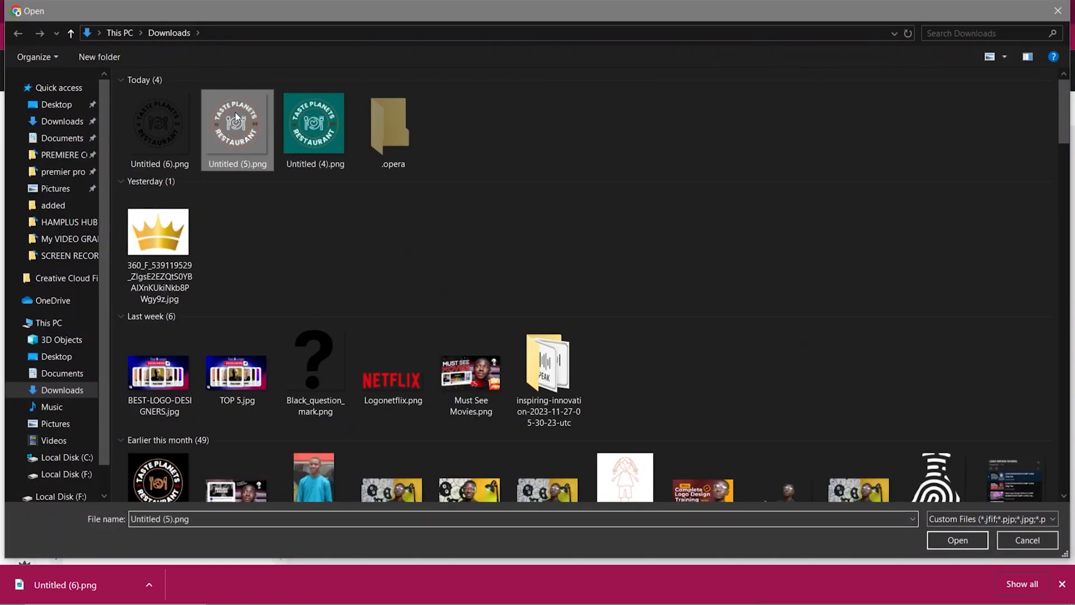
click(957, 540)
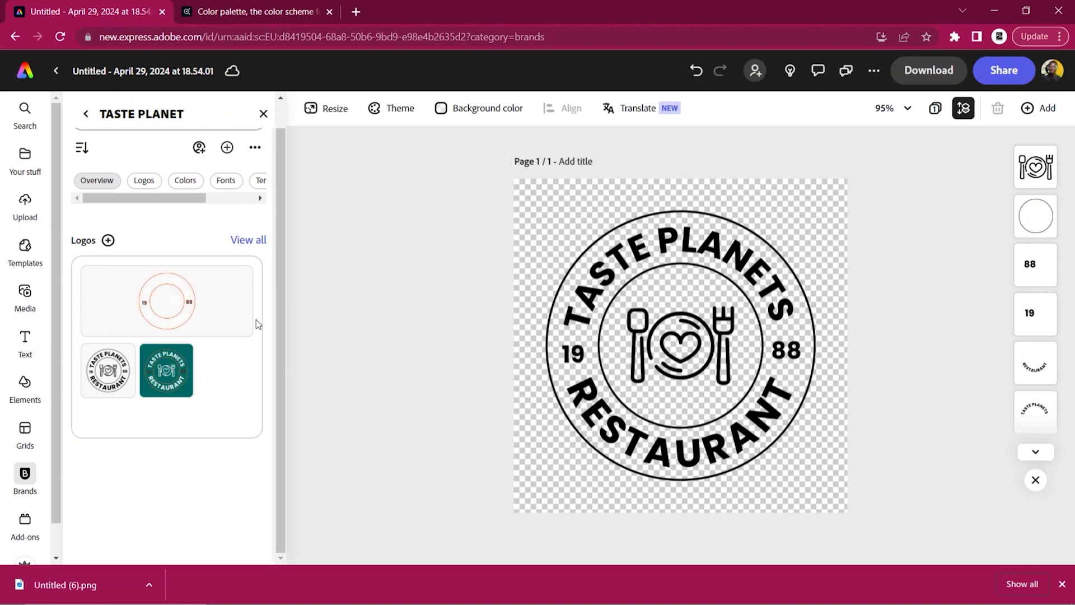
- Start a new color palette for the brand and add #B33F00 from the Teal and Orange theme as its first color
click(182, 180)
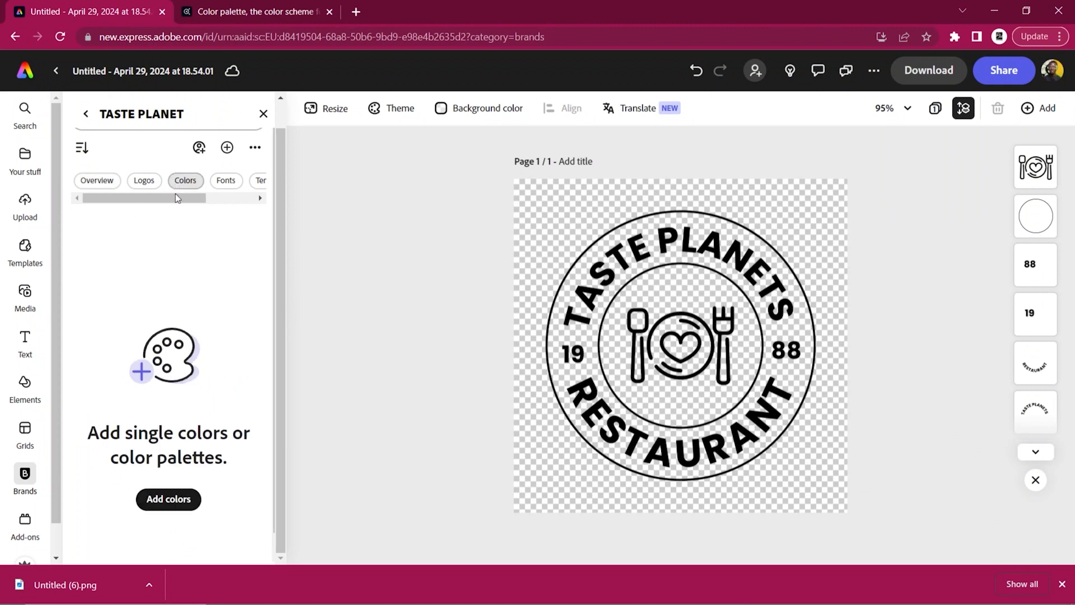
click(167, 498)
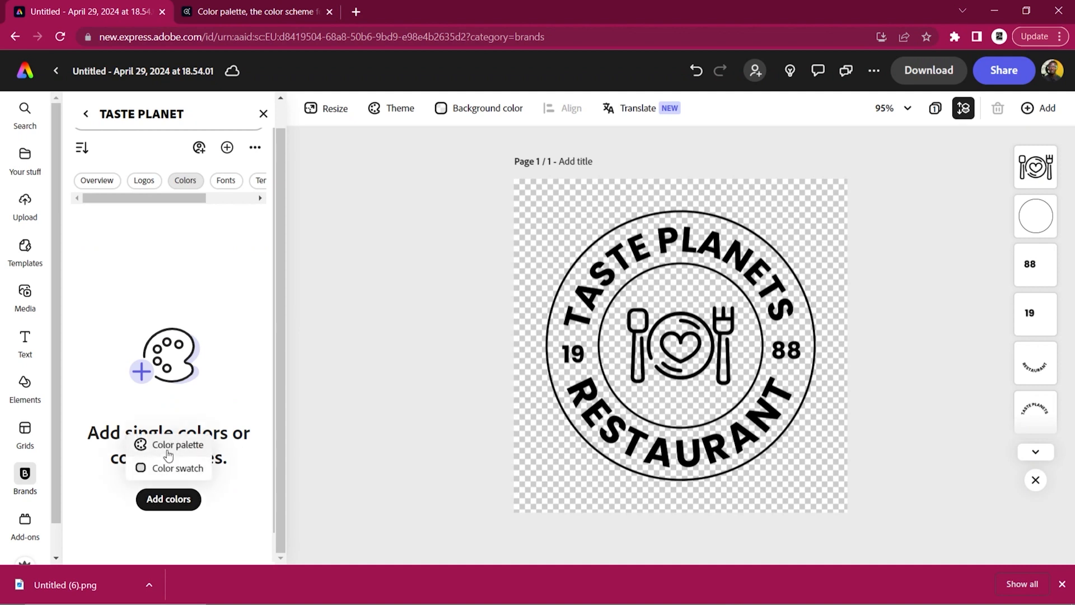
click(169, 447)
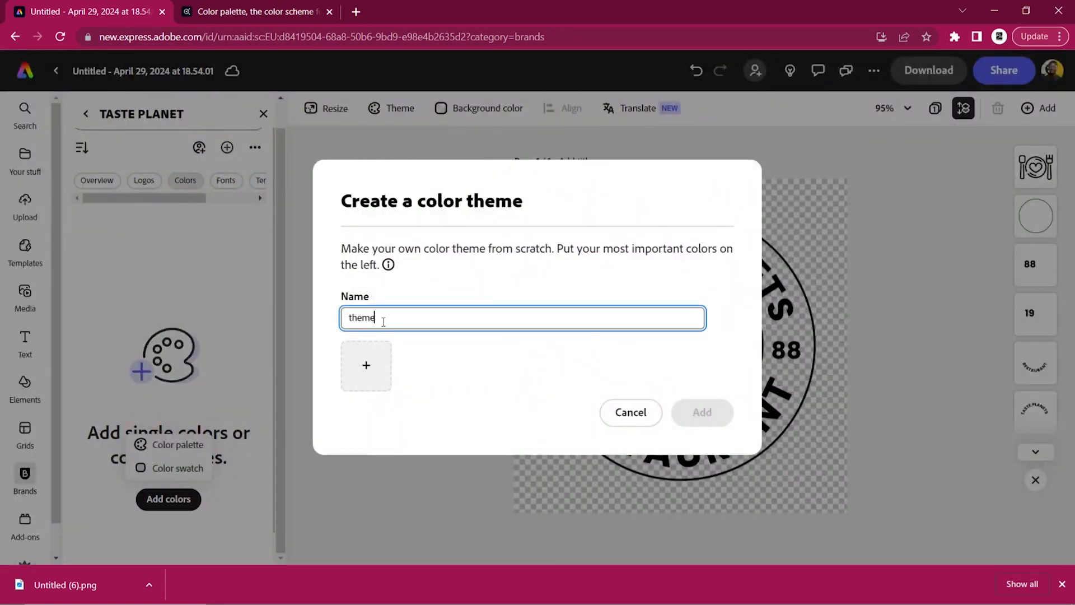
click(370, 362)
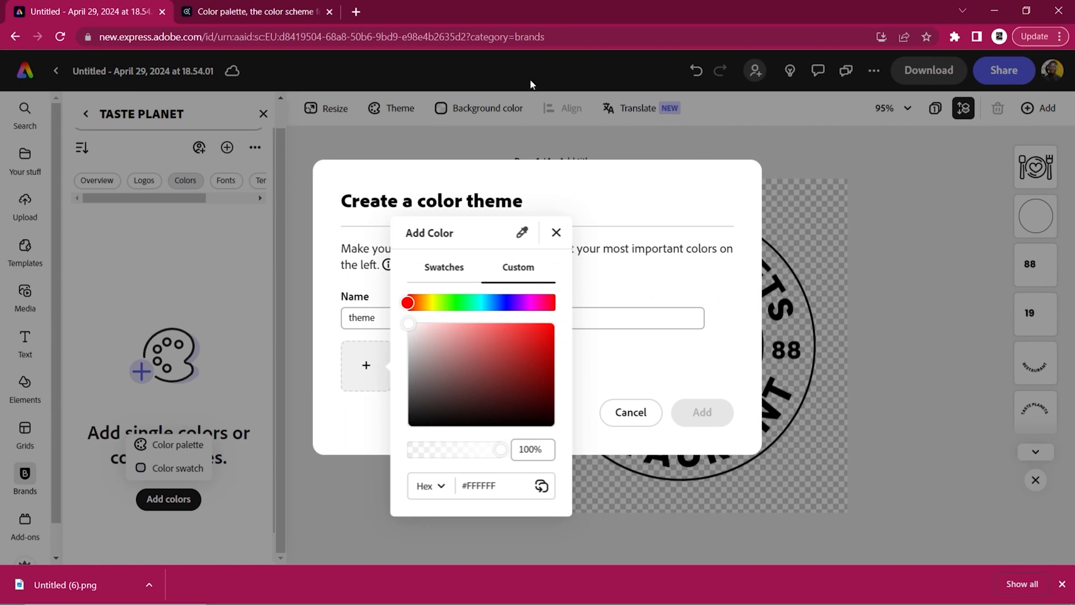
click(302, 8)
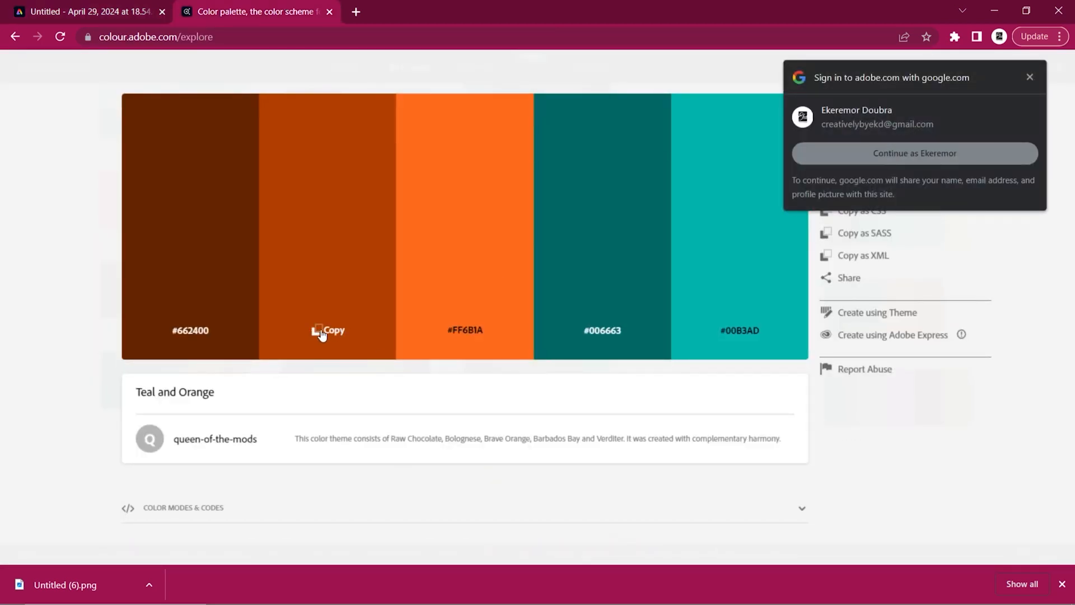
click(112, 11)
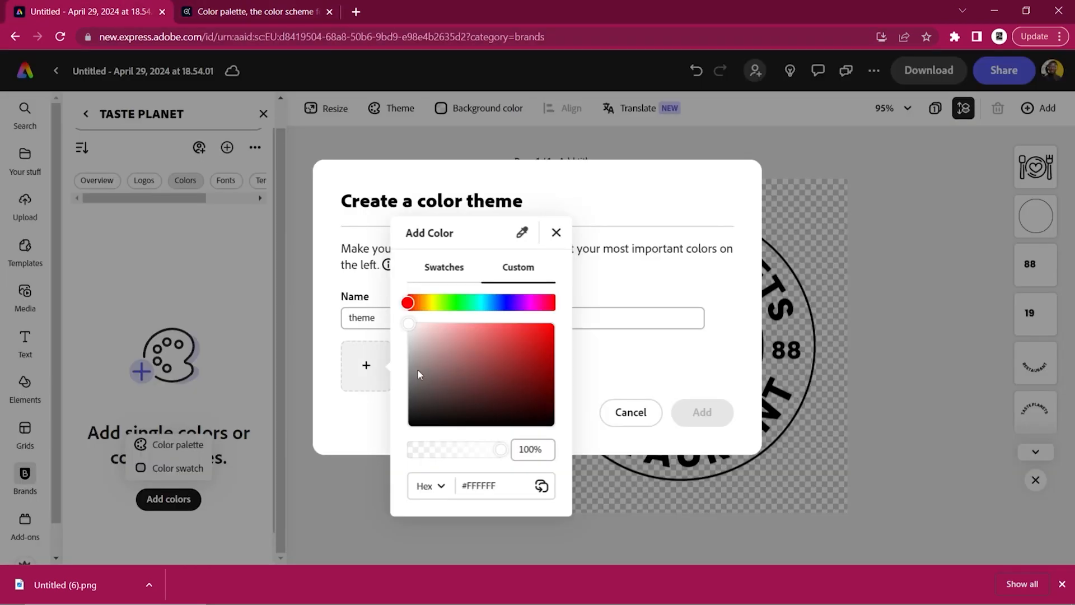
click(366, 469)
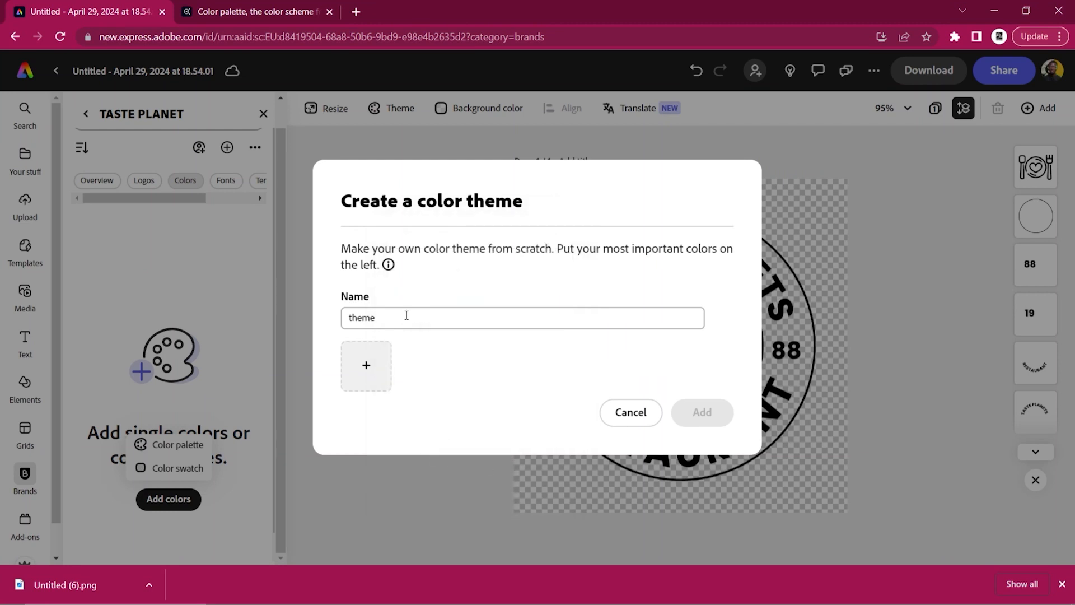
click(367, 376)
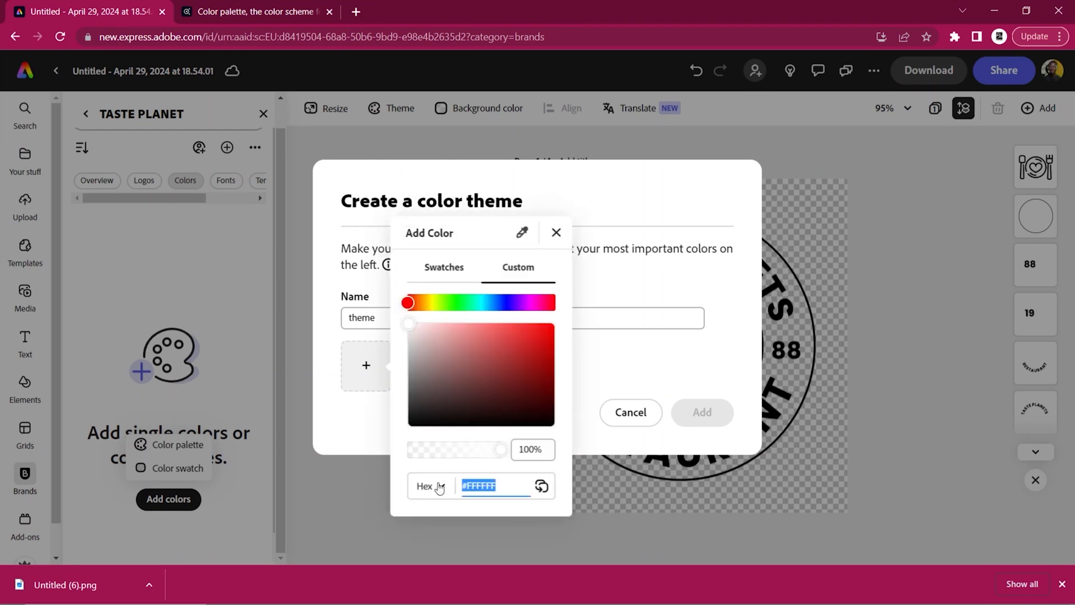
key(Return)
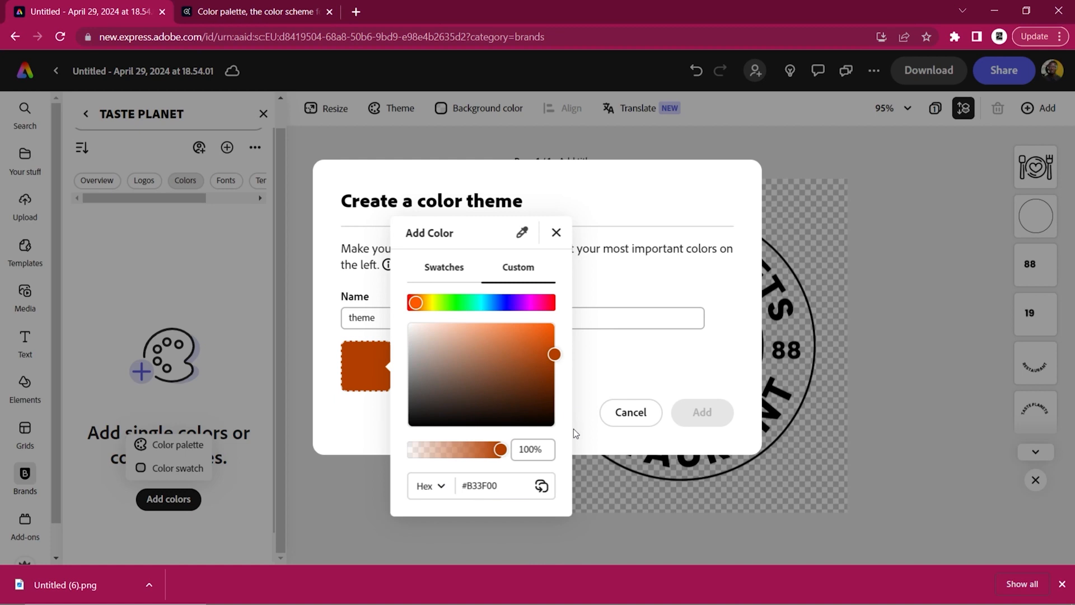
click(603, 378)
- Copy #FF6B1A from the Teal and Orange theme and add it as the palette's second color
click(436, 361)
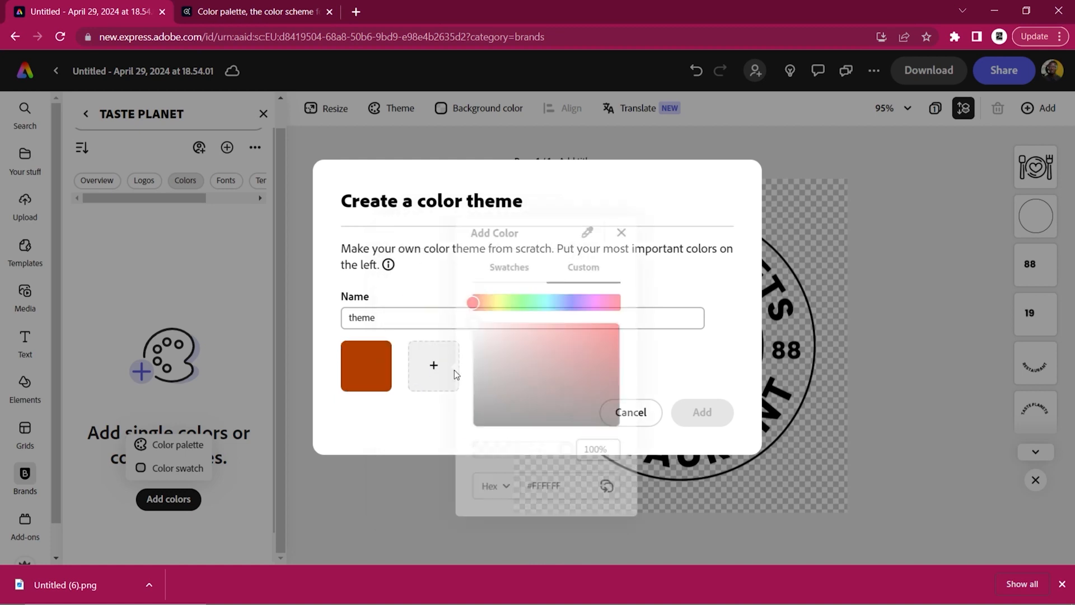
key(ctrl+Tab)
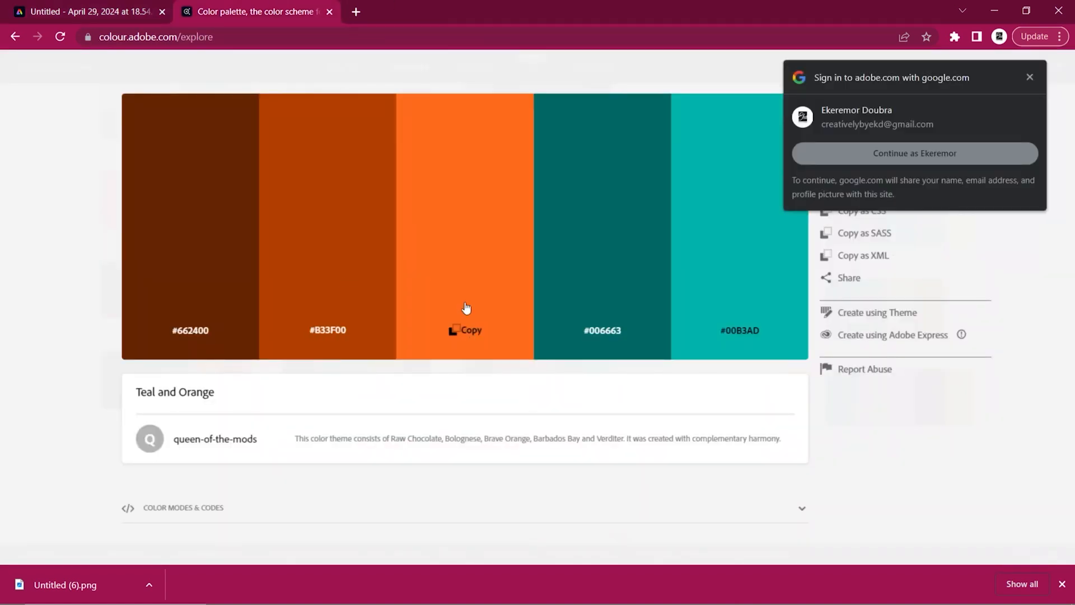
click(73, 8)
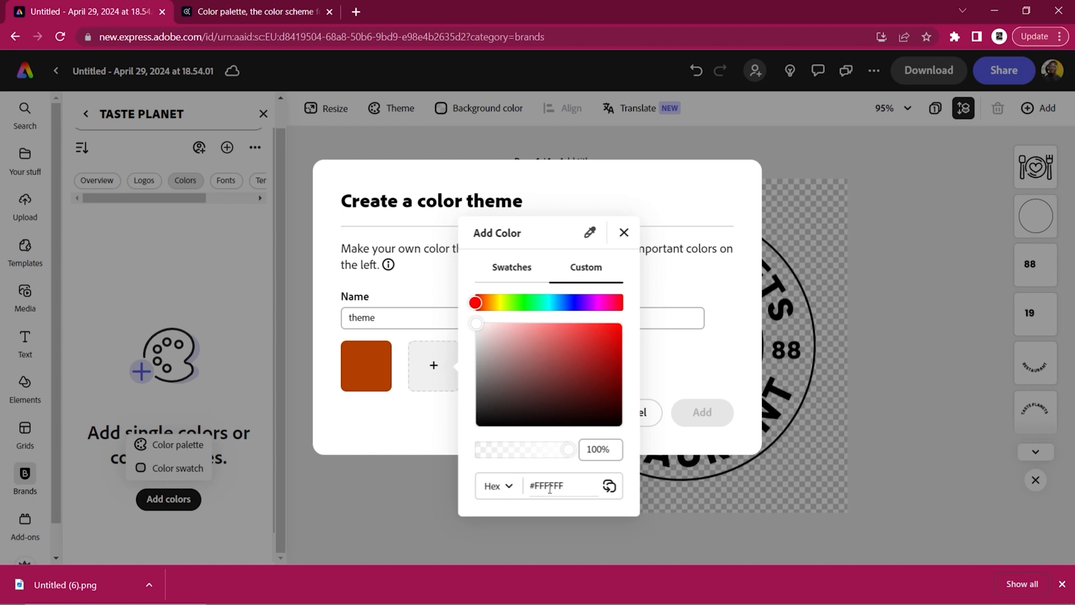
text(#FF6B1A)
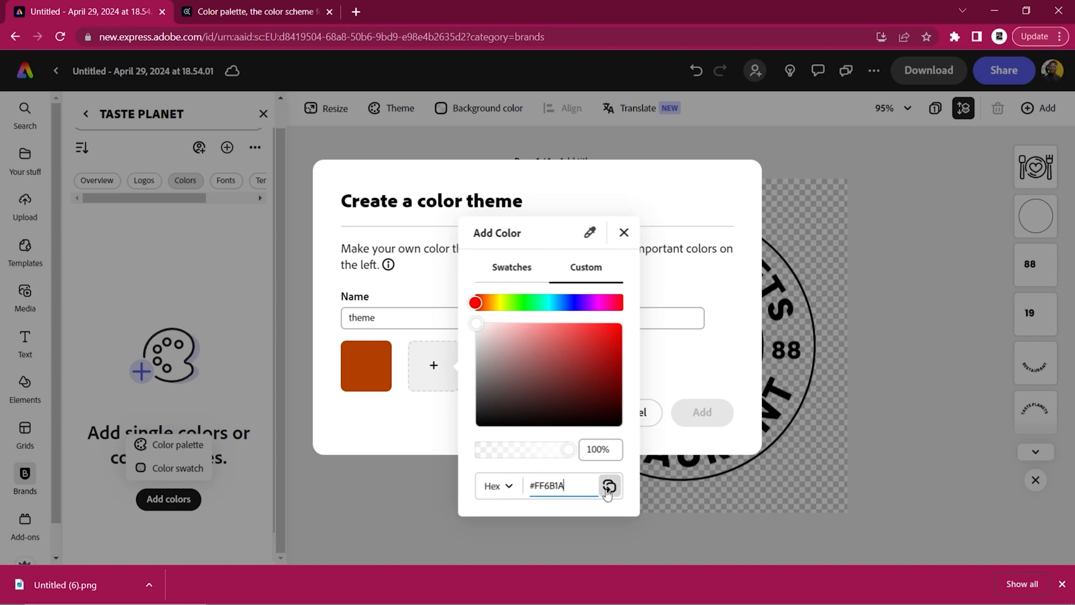
key(Return)
click(657, 364)
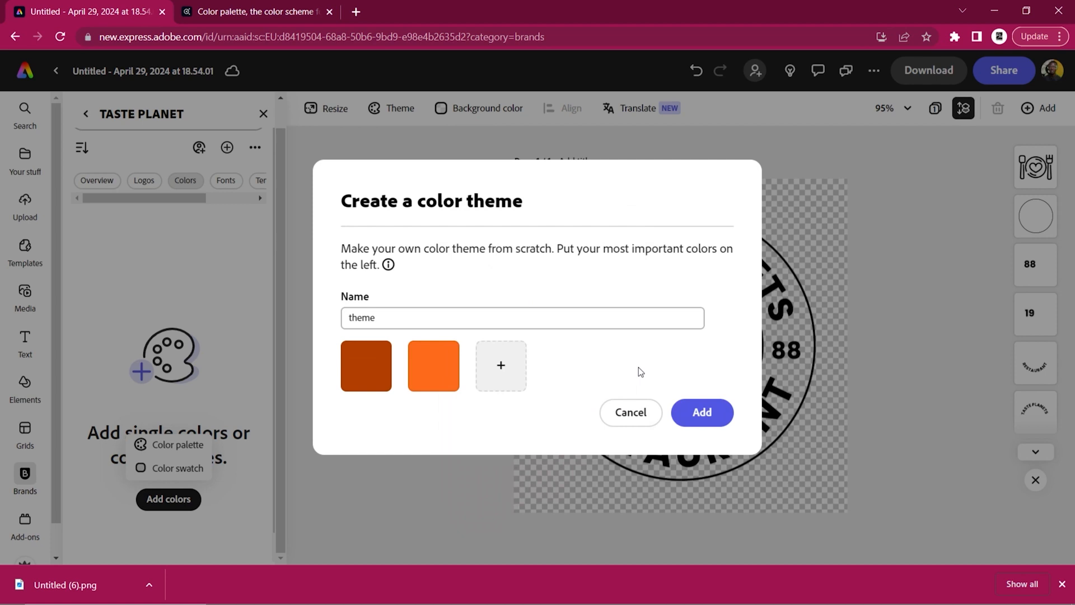
- Add #006663 from the Teal and Orange theme as the third color and save the palette to the brand
click(497, 375)
click(289, 8)
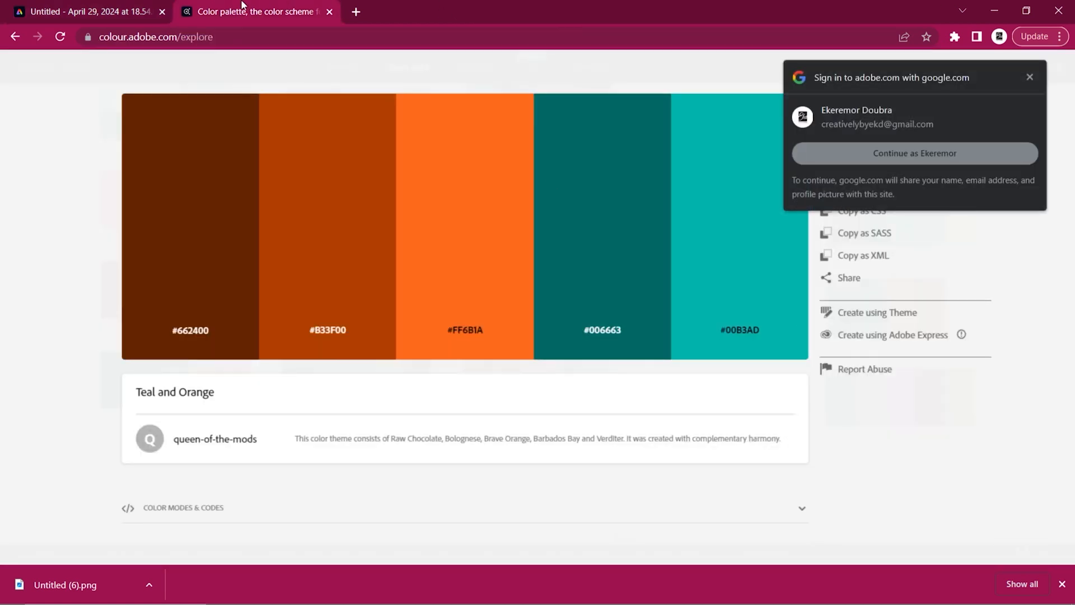
click(109, 8)
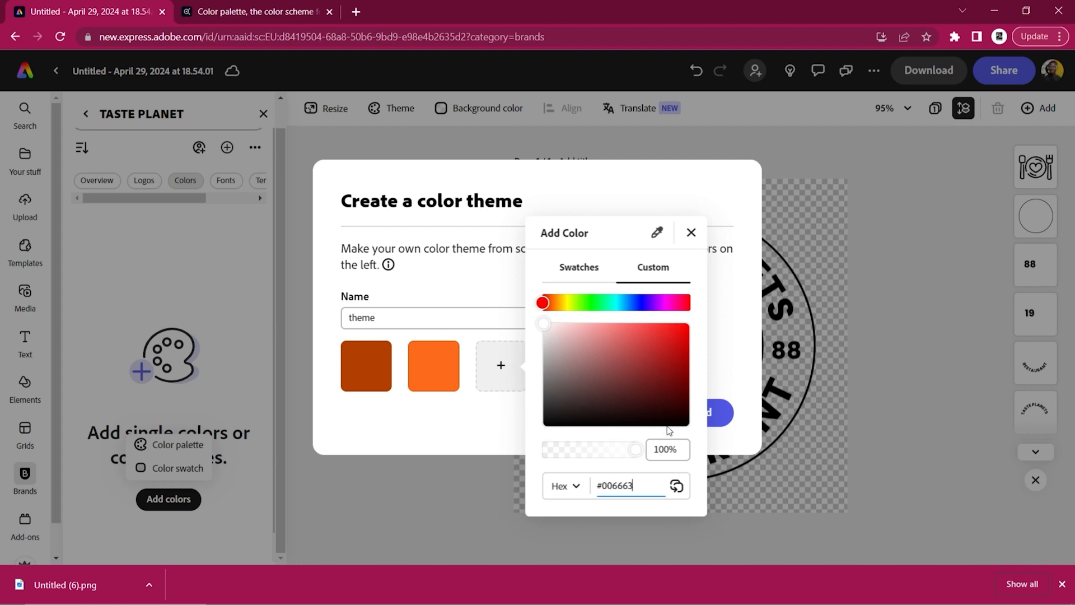
key(Return)
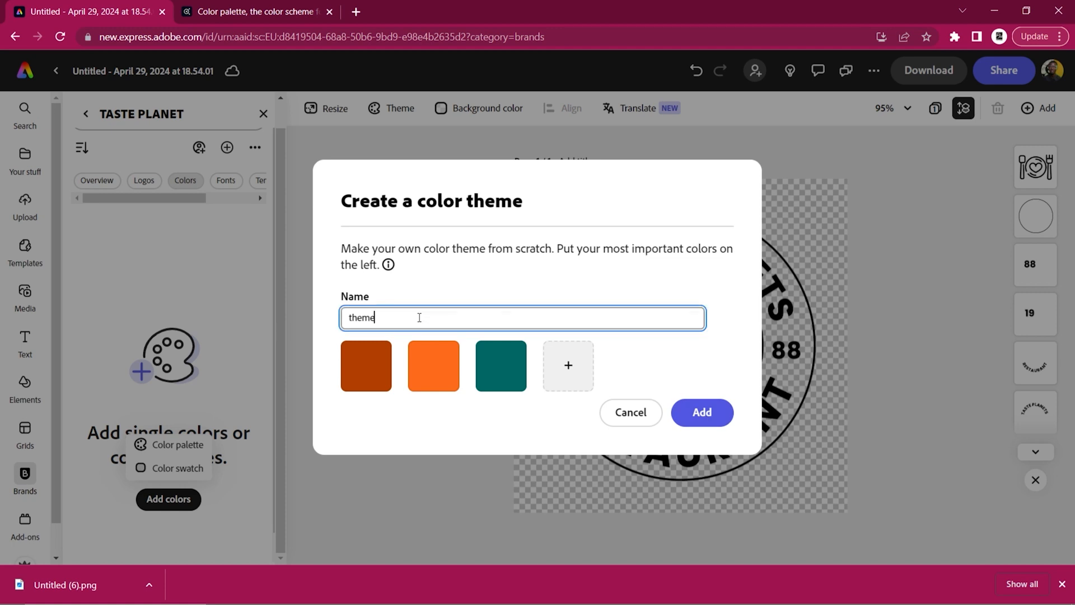
click(702, 413)
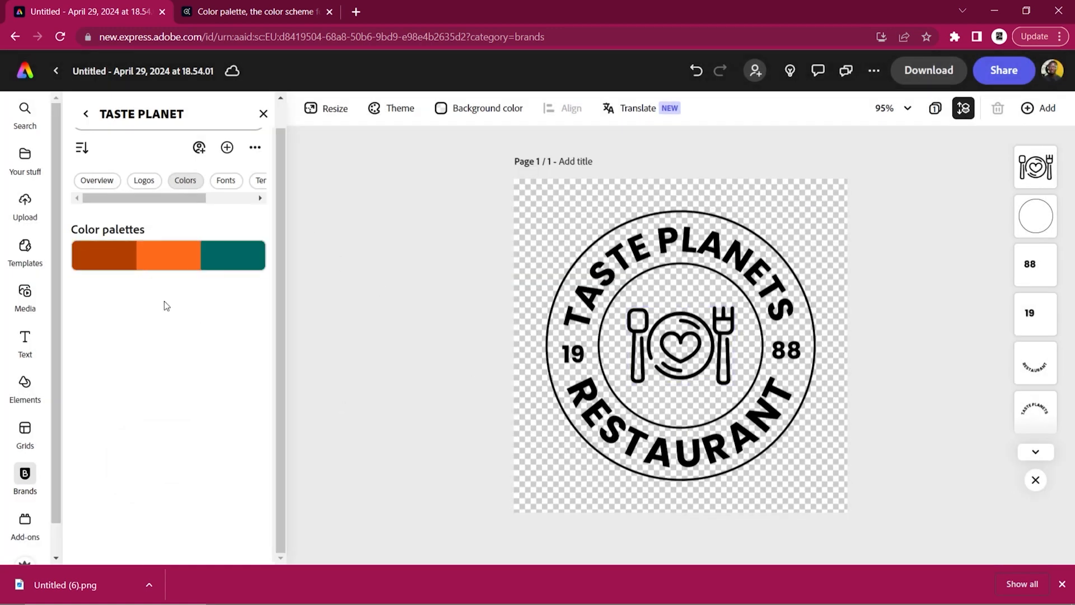
- Open the brand's fonts and check which font the curved TASTE PLANETS text in the logo uses
click(227, 184)
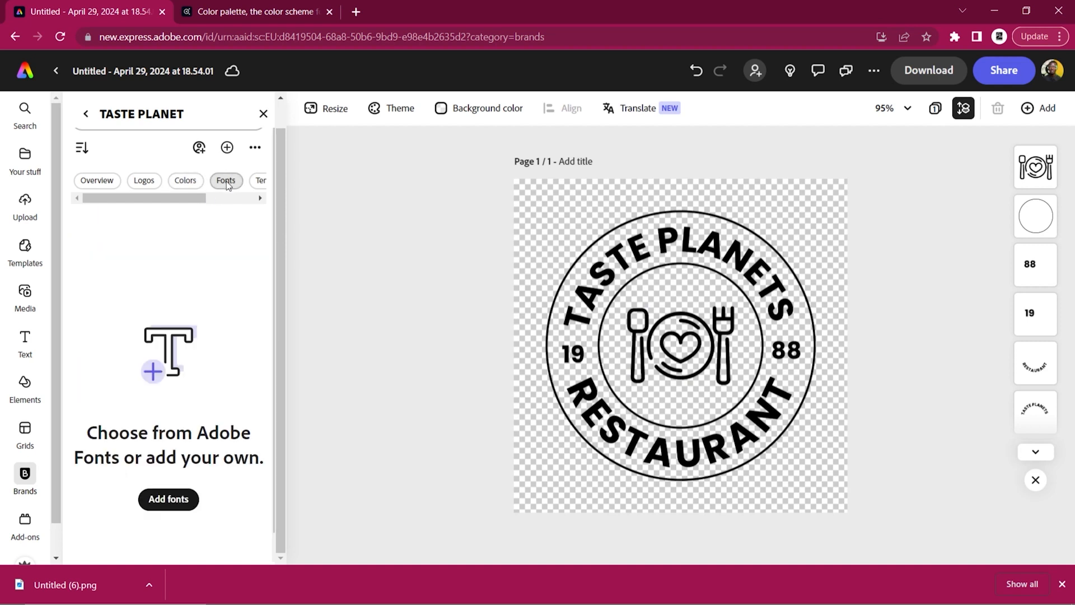
click(642, 251)
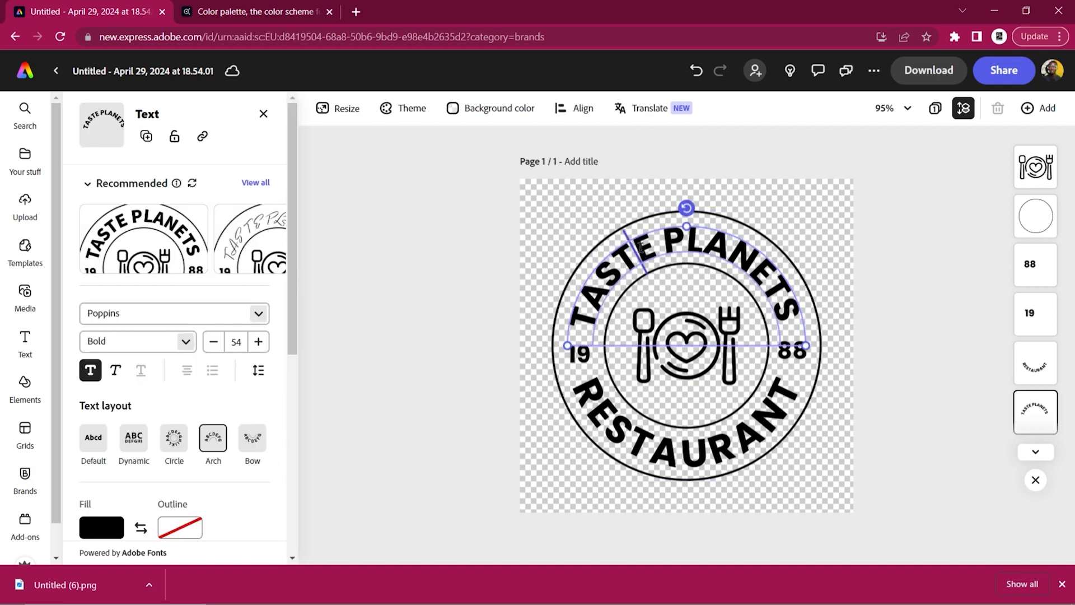
double_click(642, 248)
key(Escape)
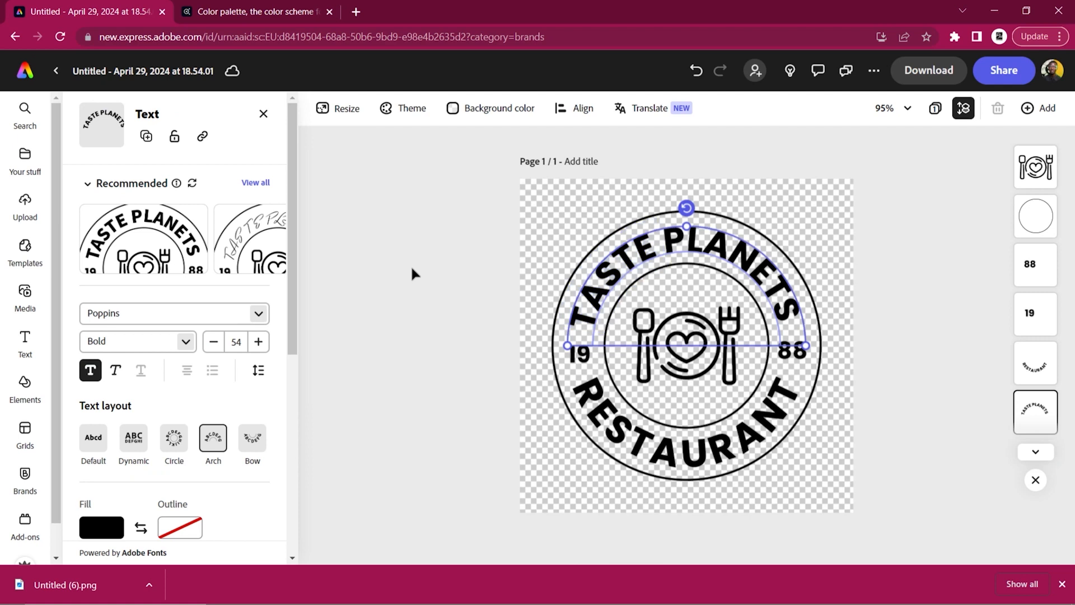
click(304, 227)
- Search the font list for "popp" and add the Poppins family to the brand's fonts
click(162, 499)
click(294, 273)
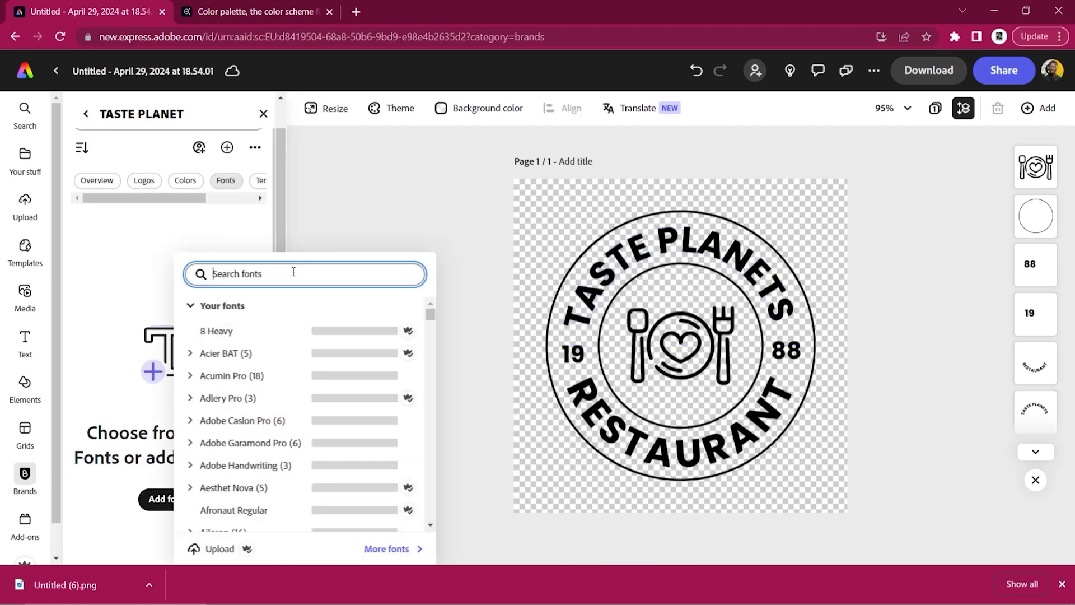
text(popin)
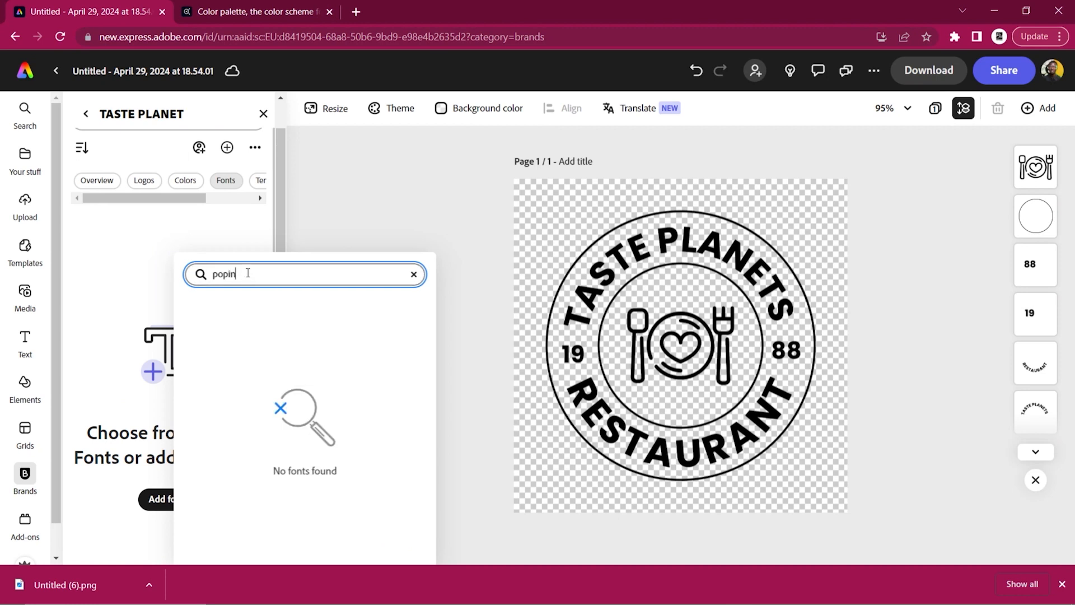
key(BackSpace)
key(BackSpace)
key(BackSpace)
text(pp)
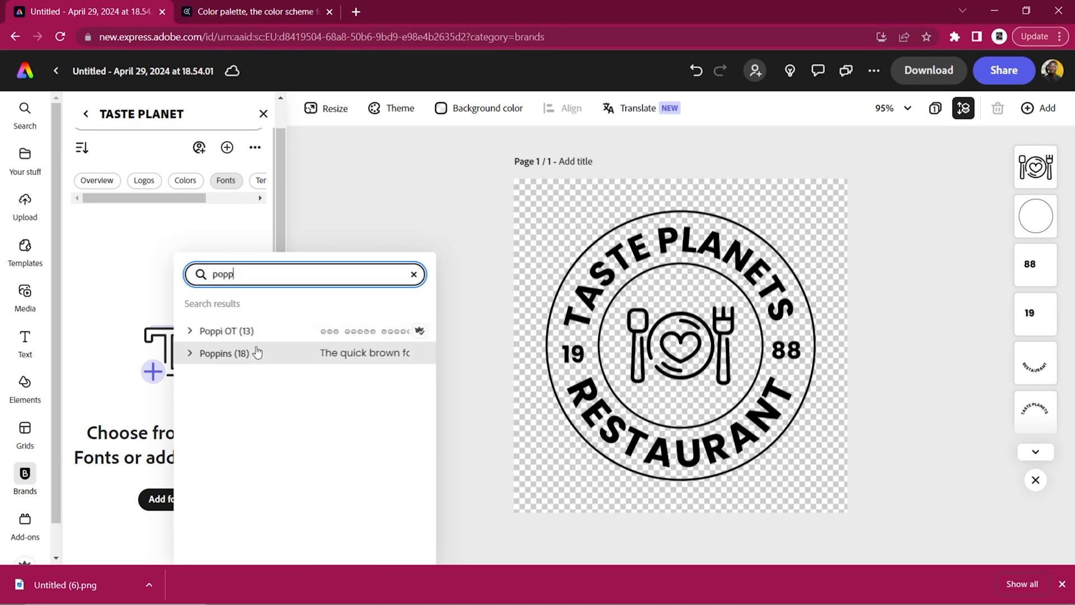
click(254, 361)
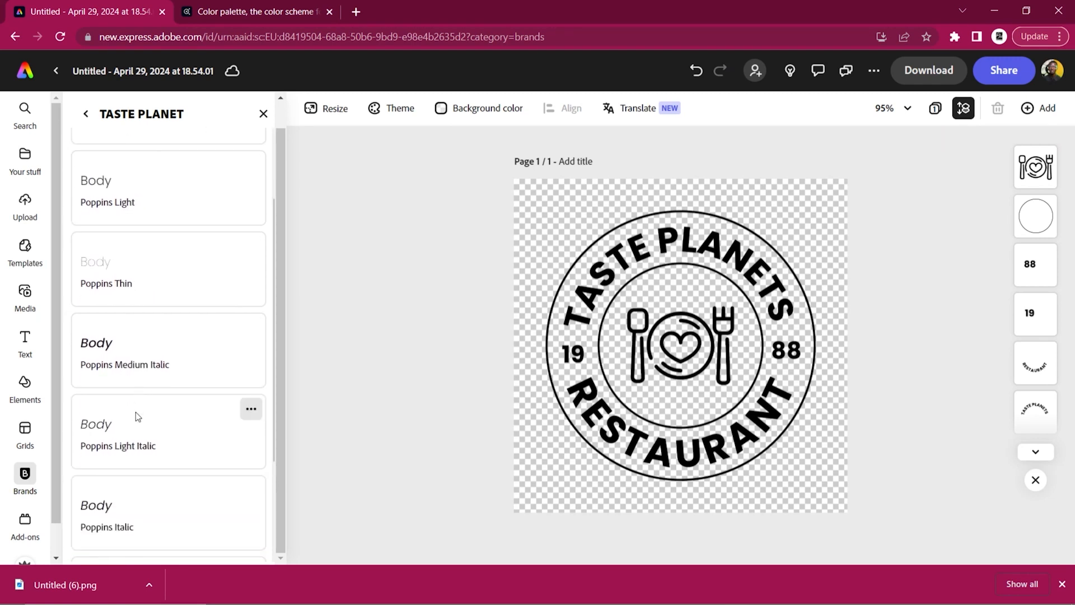
- Reopen the TASTE PLANET brand from the brands list and review its logos, color palette and fonts
click(86, 114)
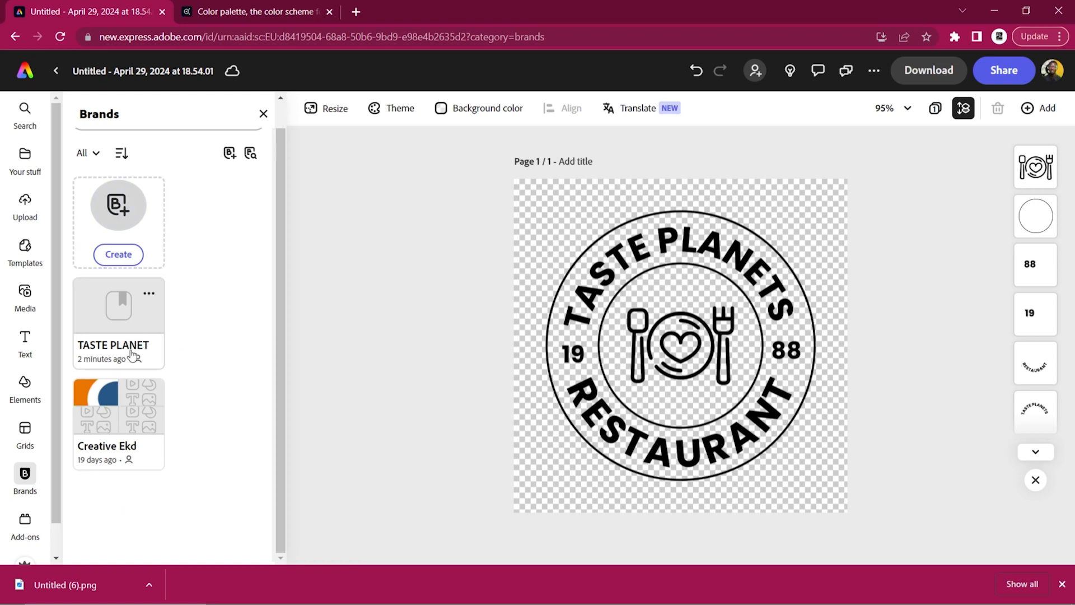
click(117, 303)
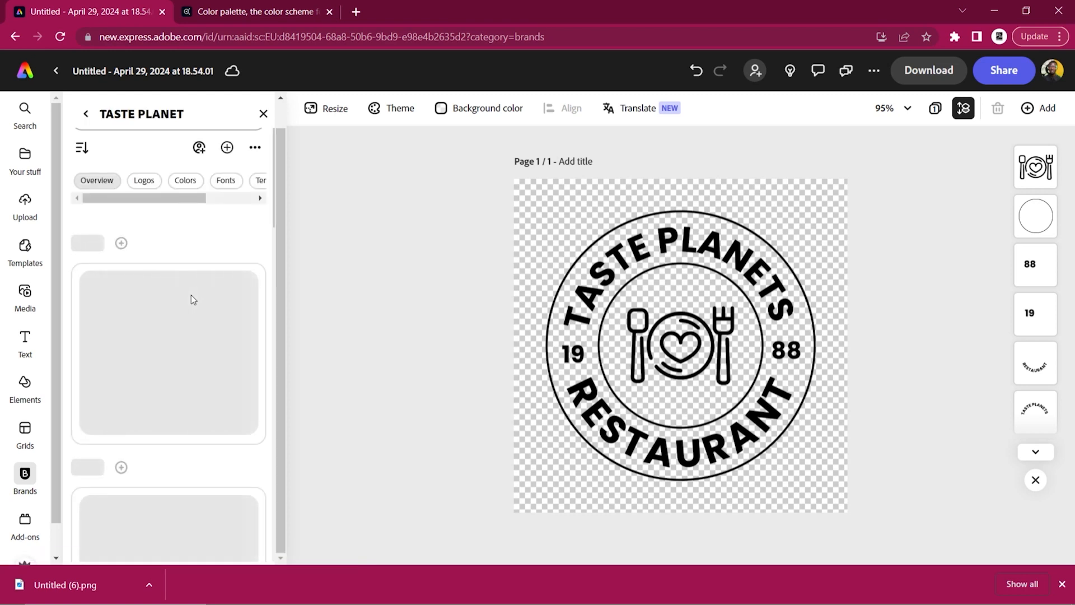
scroll(189, 297, down, 1)
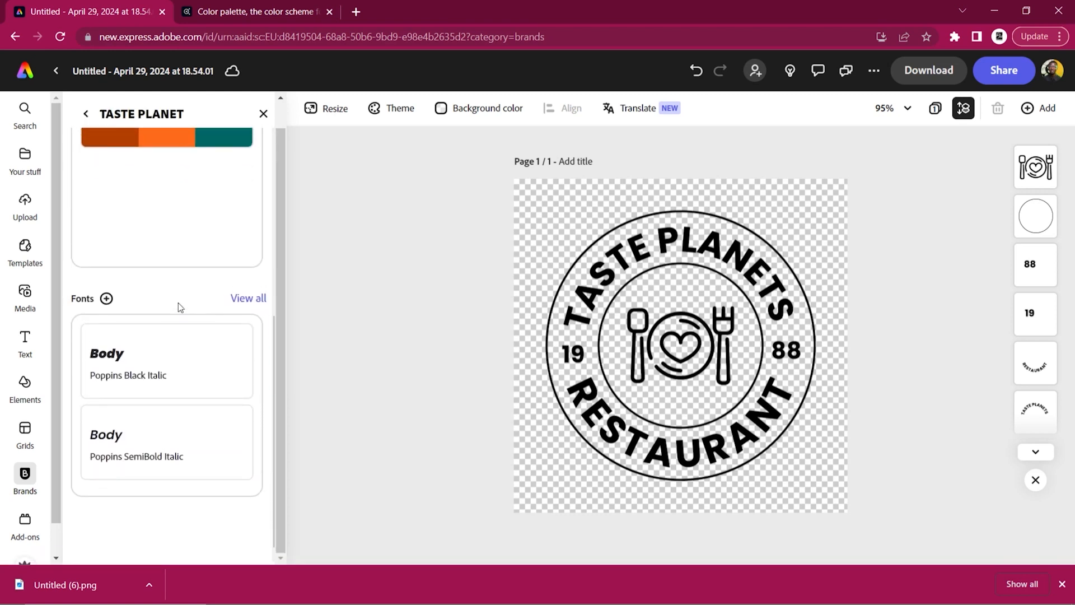
scroll(178, 302, up, 5)
scroll(186, 433, down, 5)
scroll(146, 300, up, 5)
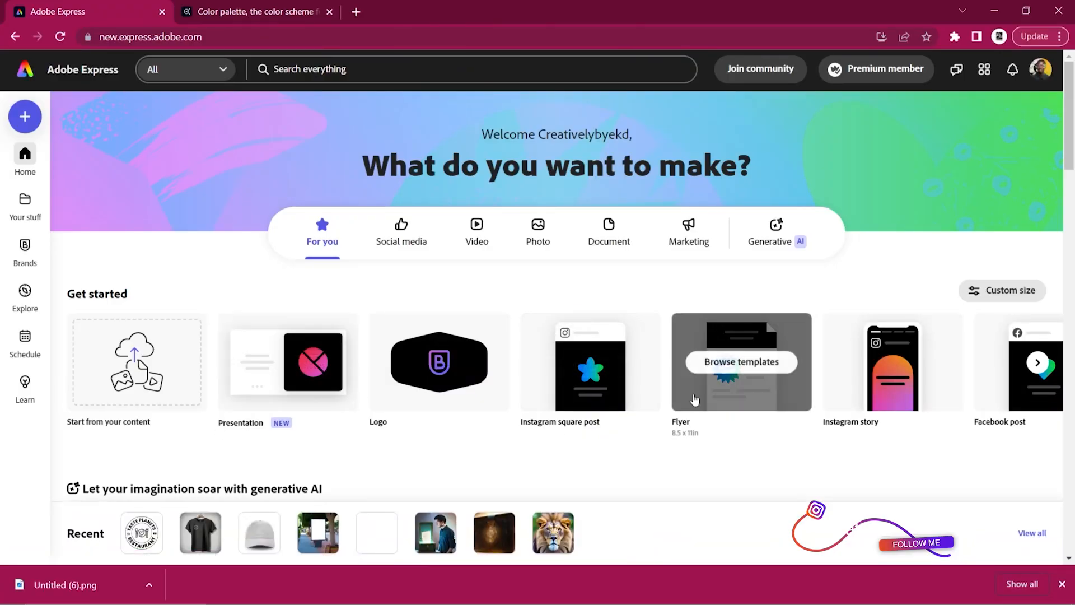
- Create a new flyer document from the Get started options on the home page
scroll(336, 353, down, 3)
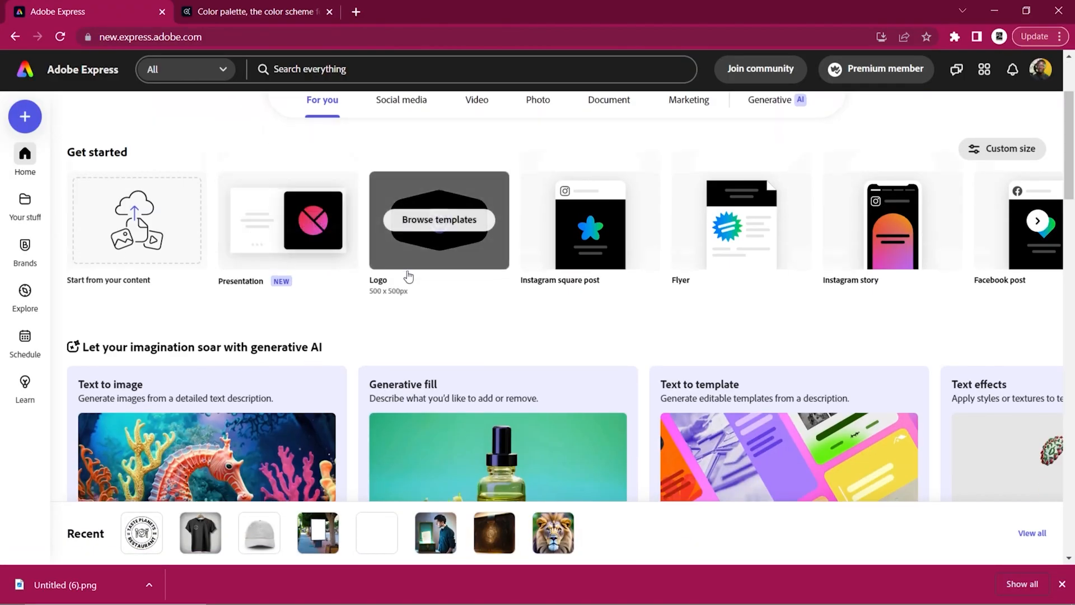
scroll(408, 278, down, 1)
click(748, 171)
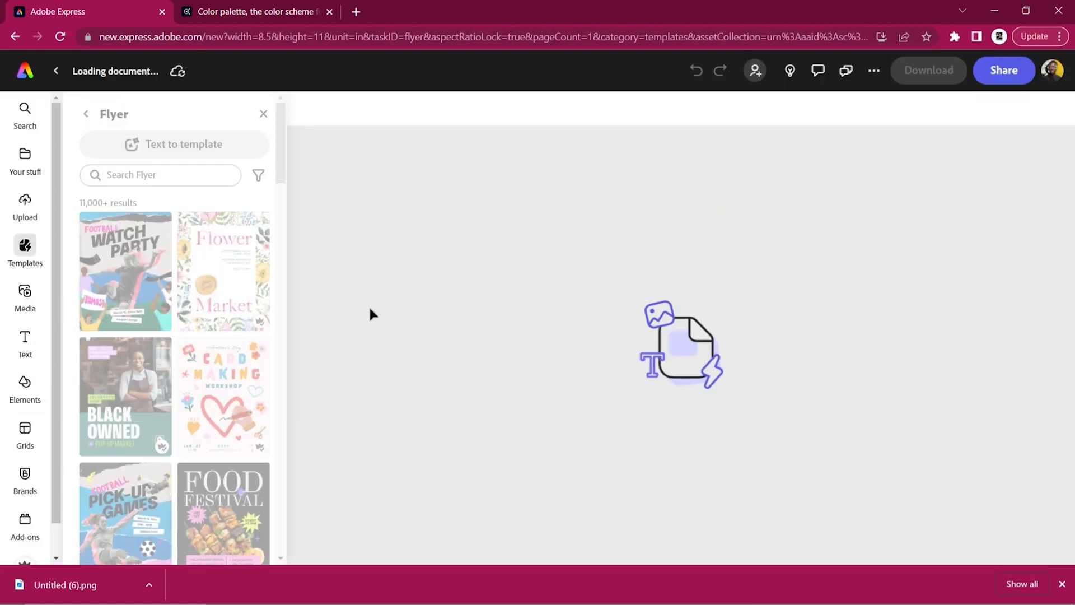
- Browse the flyer templates and apply the POP-UP MARKET template with the pink candles to the page
scroll(144, 319, down, 7)
scroll(143, 347, up, 2)
scroll(143, 378, down, 2)
scroll(143, 378, down, 5)
scroll(143, 378, up, 3)
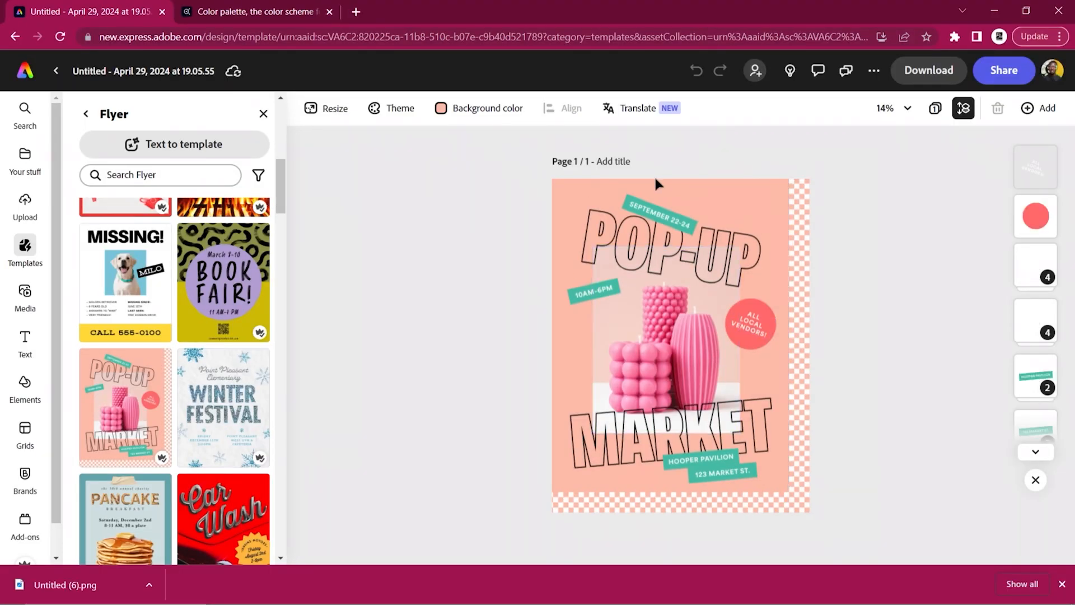
- Apply the TASTE PLANET brand's brown, orange and teal color palette to the flyer
click(25, 477)
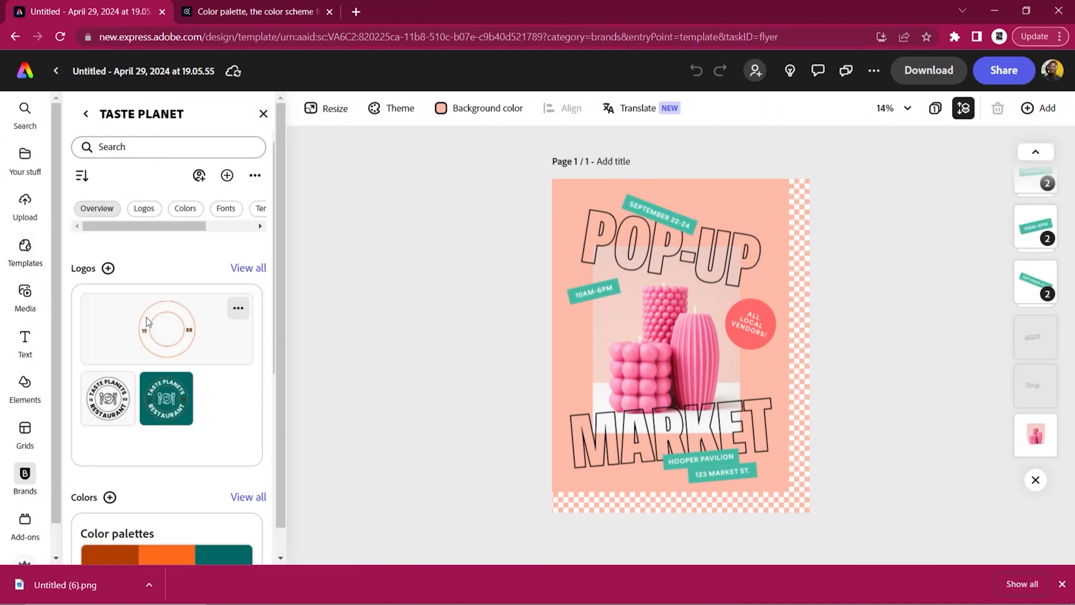
scroll(158, 362, down, 5)
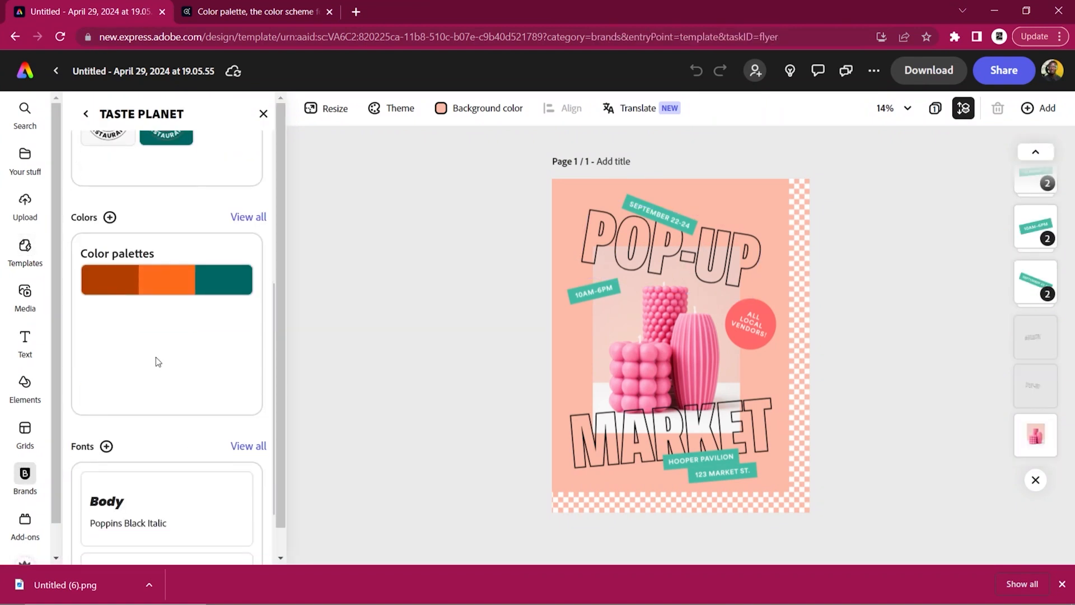
click(175, 288)
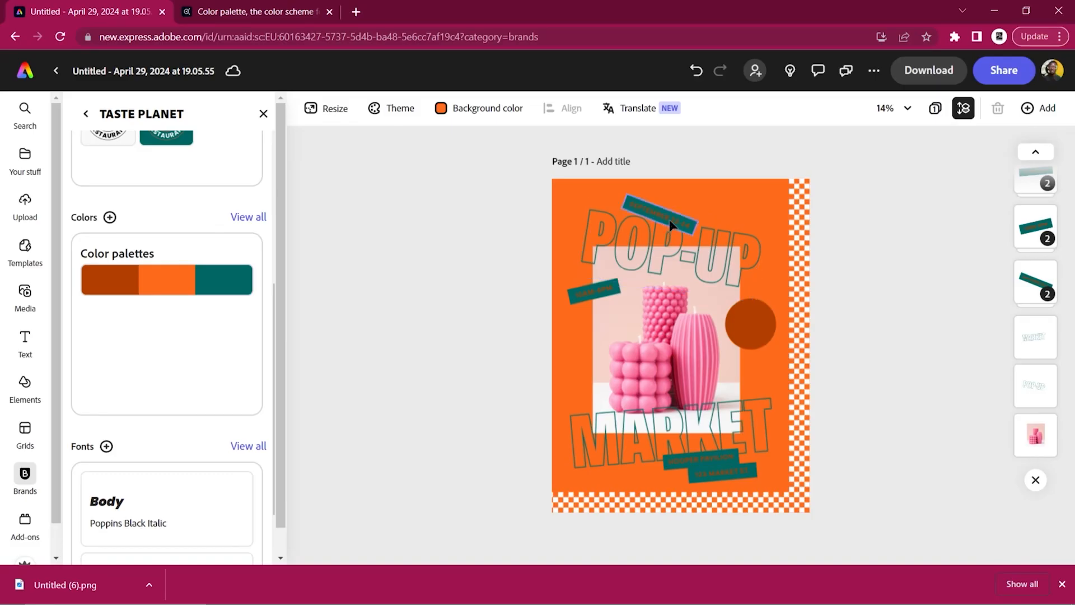
- Replace the outlined POP-UP headline with the text EAT
click(669, 220)
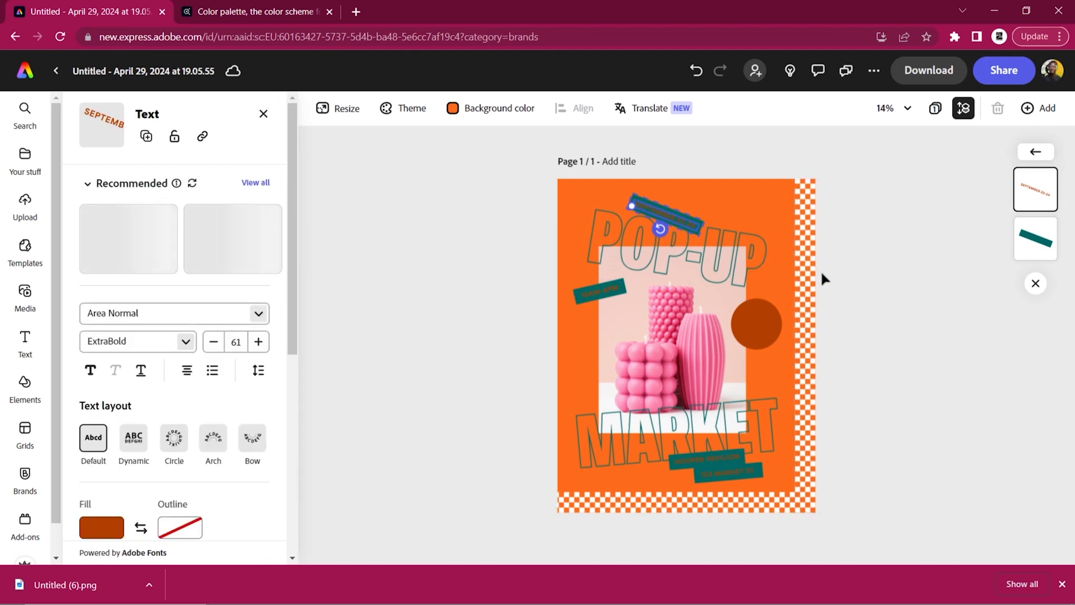
click(666, 258)
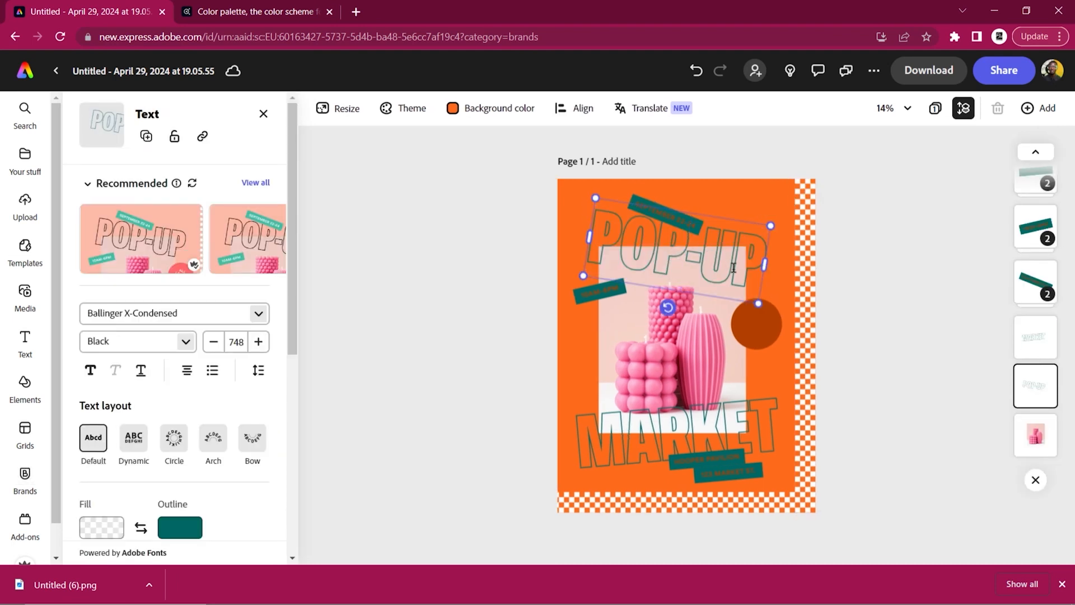
drag(749, 274, 566, 261)
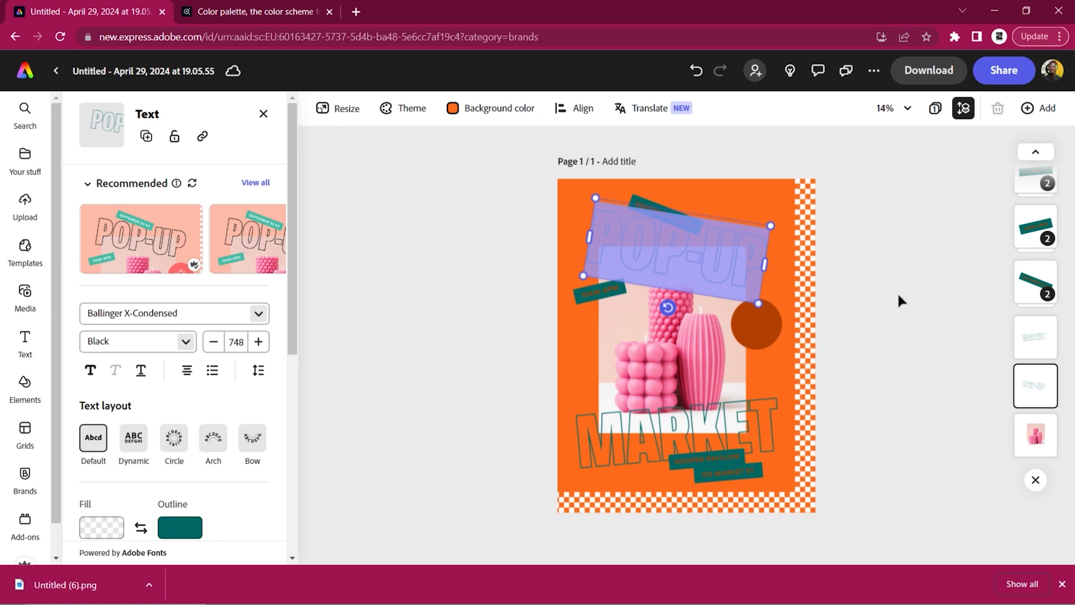
text(EA)
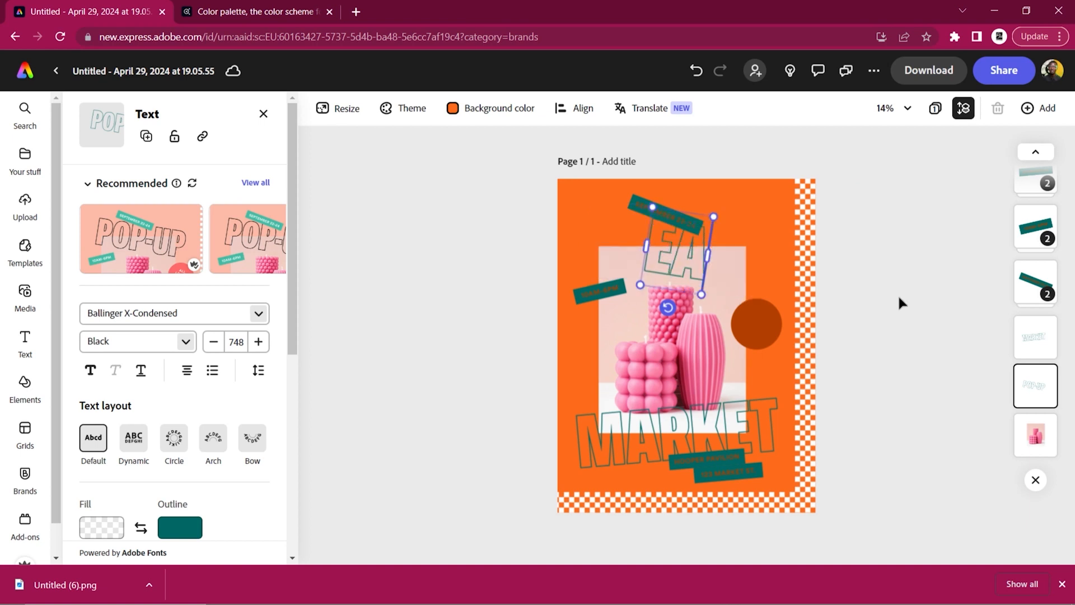
text(T)
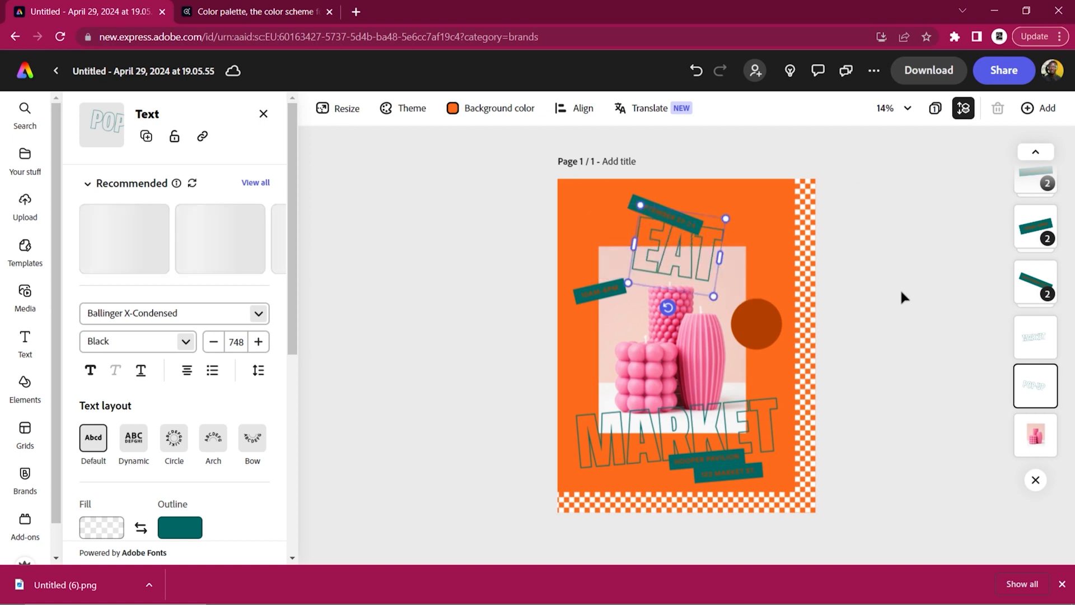
- Replace the outlined MARKET text with GOOD and deselect it
click(659, 431)
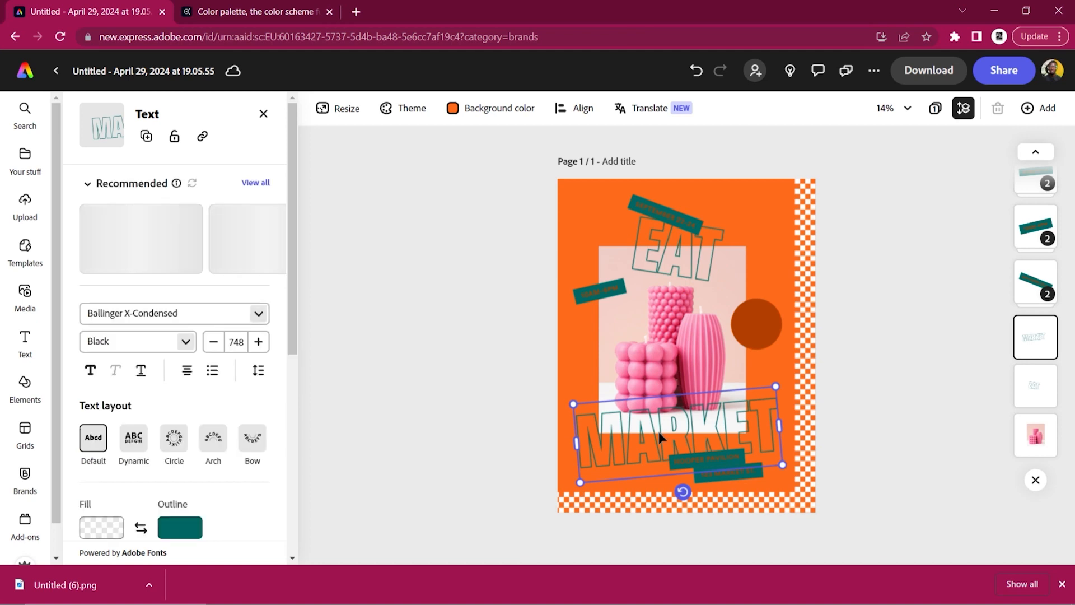
click(659, 432)
text(GOOD)
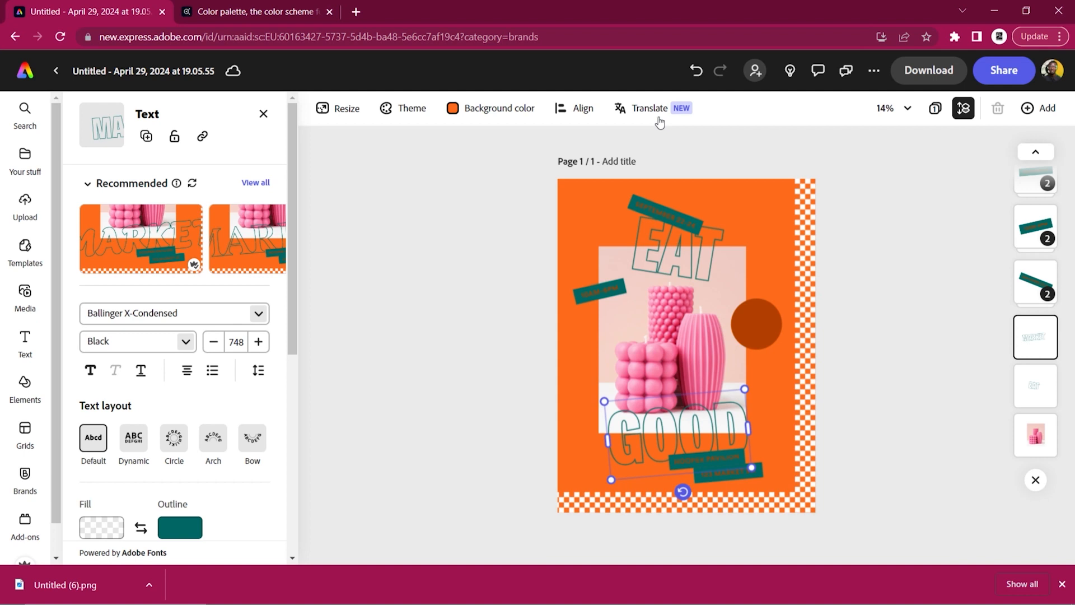
click(833, 329)
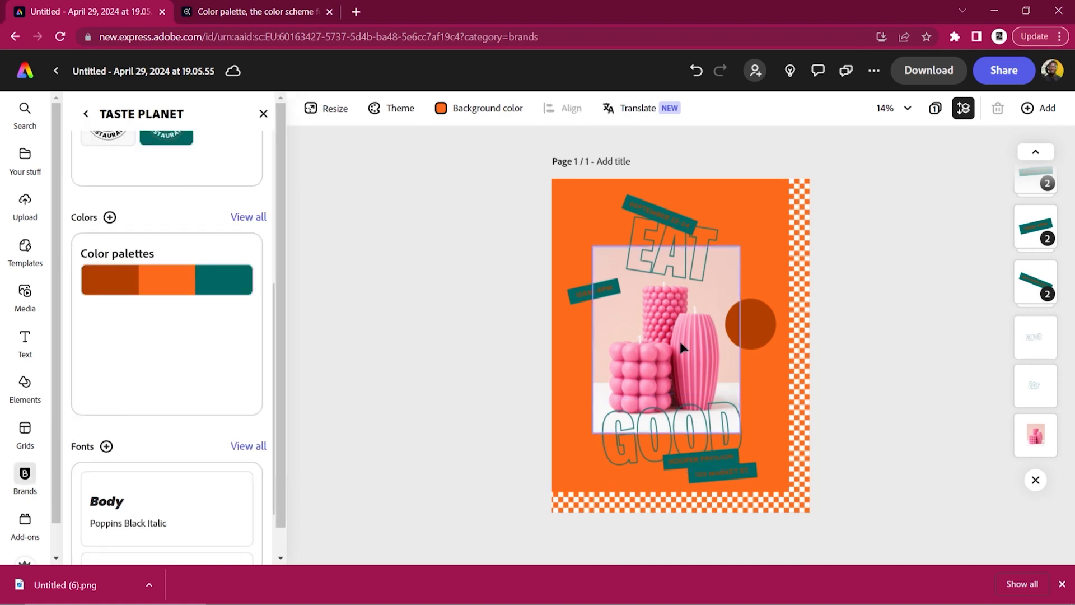
- Brush over the candles in the photo at size 177 and use Generative fill with the prompt "a plate of hot noodles"
click(680, 341)
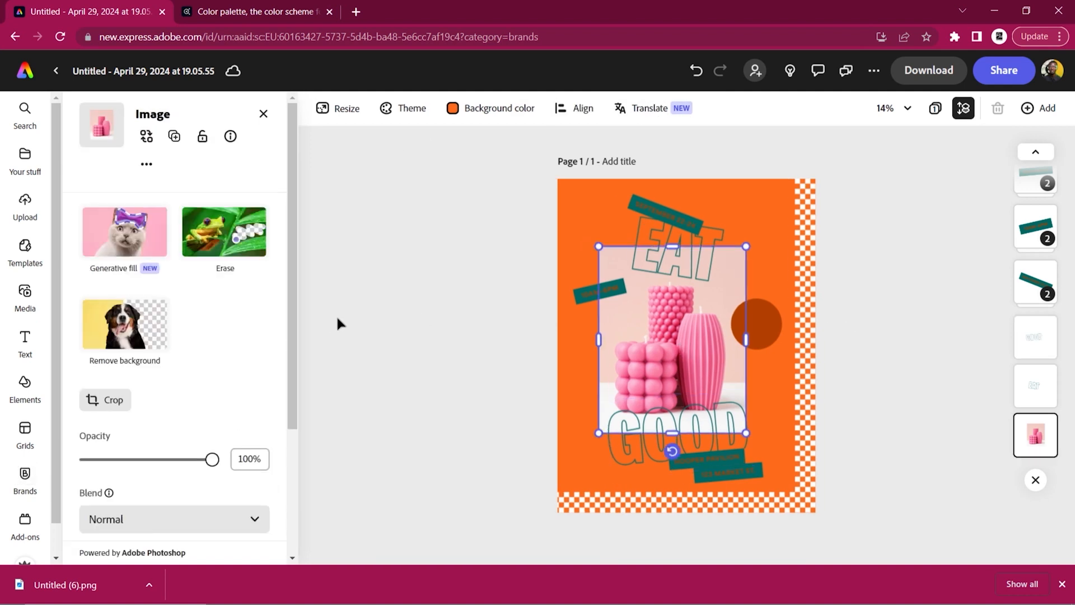
click(142, 253)
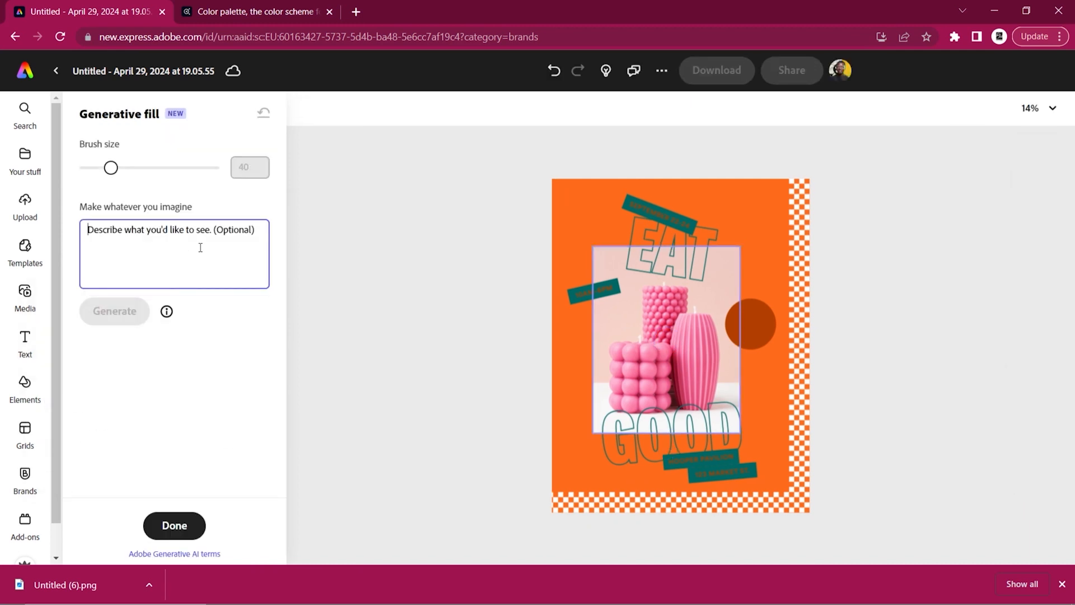
text(a pla)
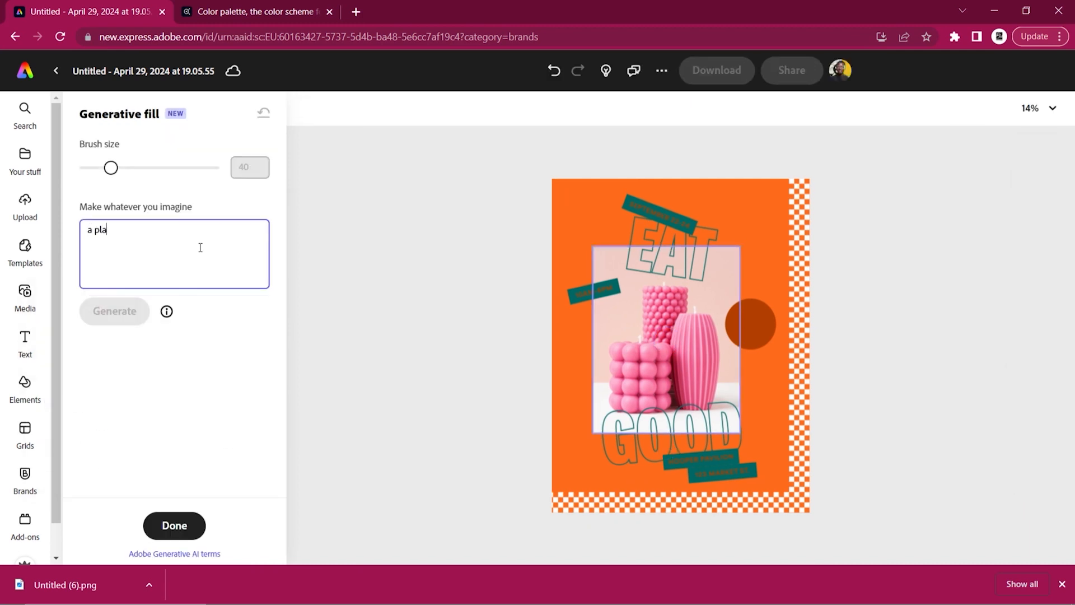
text(te of hot noodles)
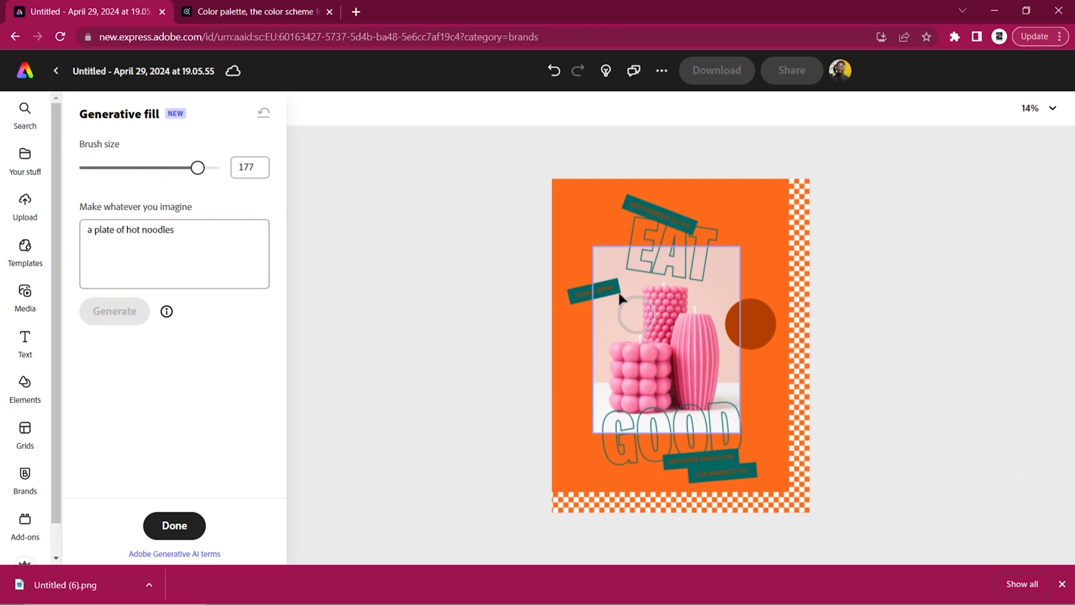
drag(637, 343, 612, 384)
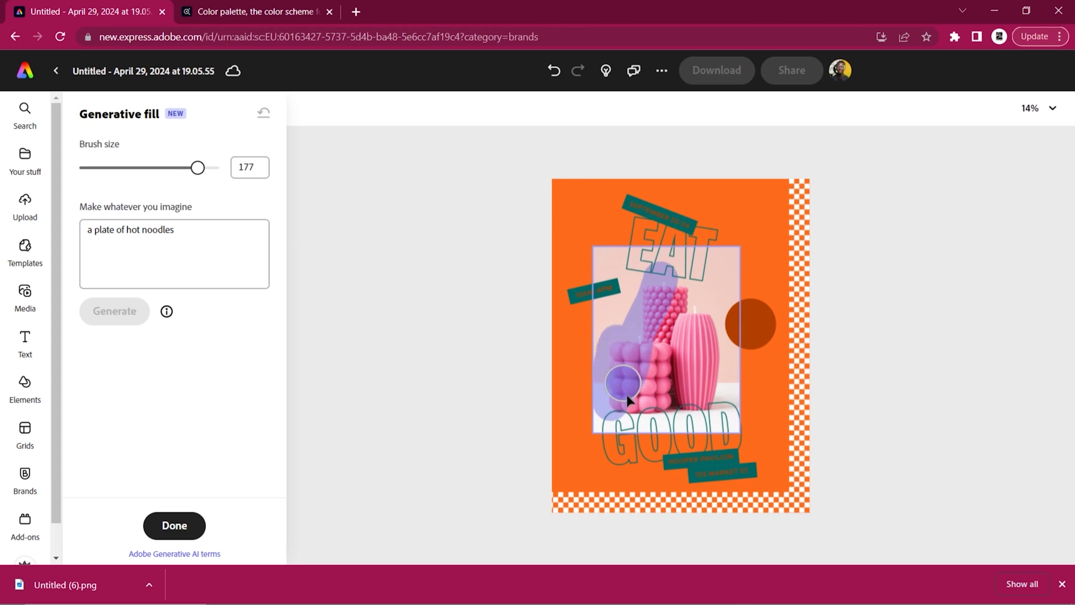
mouse_move(687, 342)
mouse_down()
mouse_move(657, 393)
mouse_move(692, 354)
mouse_move(707, 302)
mouse_move(673, 306)
mouse_move(666, 290)
mouse_move(722, 336)
mouse_move(718, 379)
mouse_up()
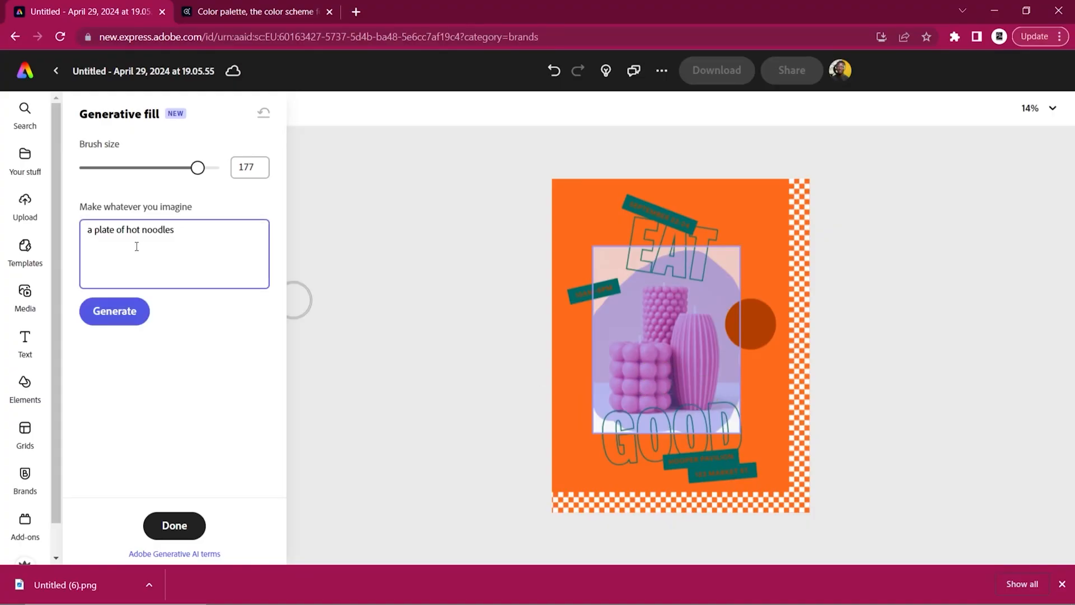
click(127, 312)
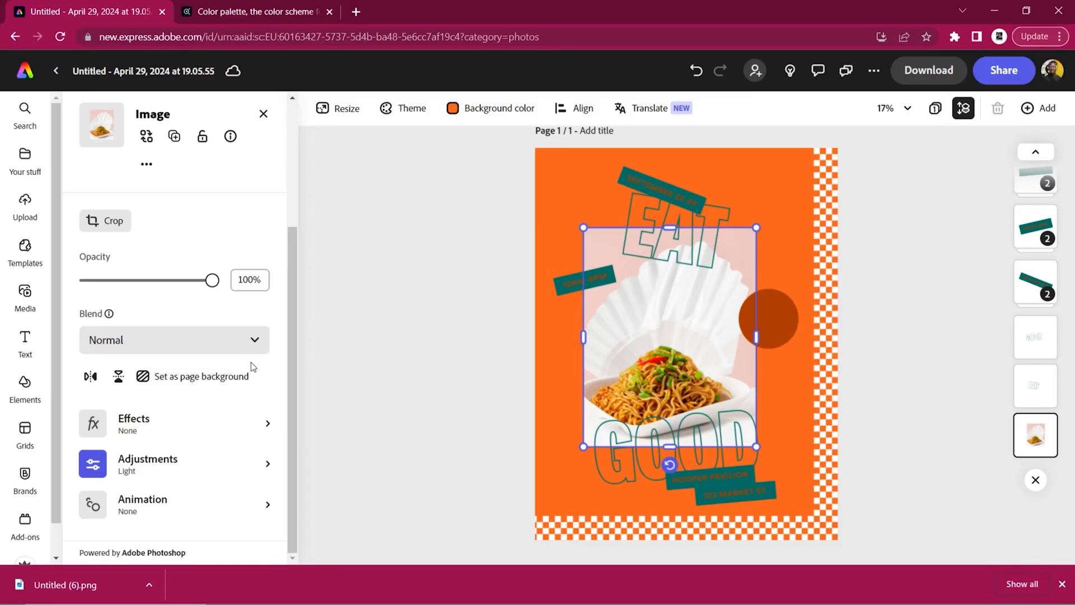
- Brush over nearly the whole food photo and run Generative fill with the prompt "hot fried rice and chicken"
scroll(164, 317, up, 3)
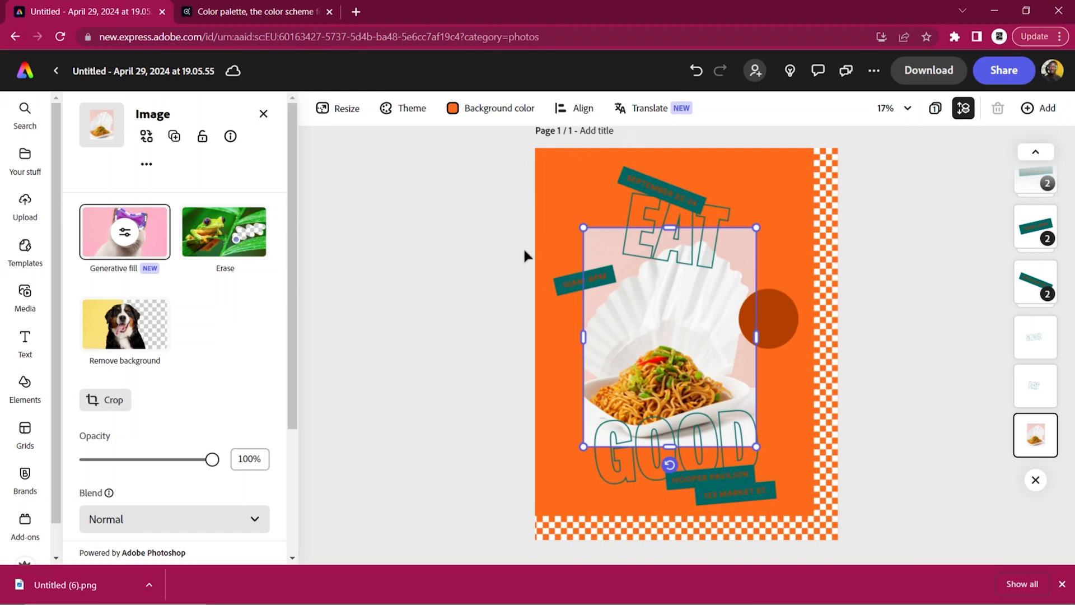
click(166, 221)
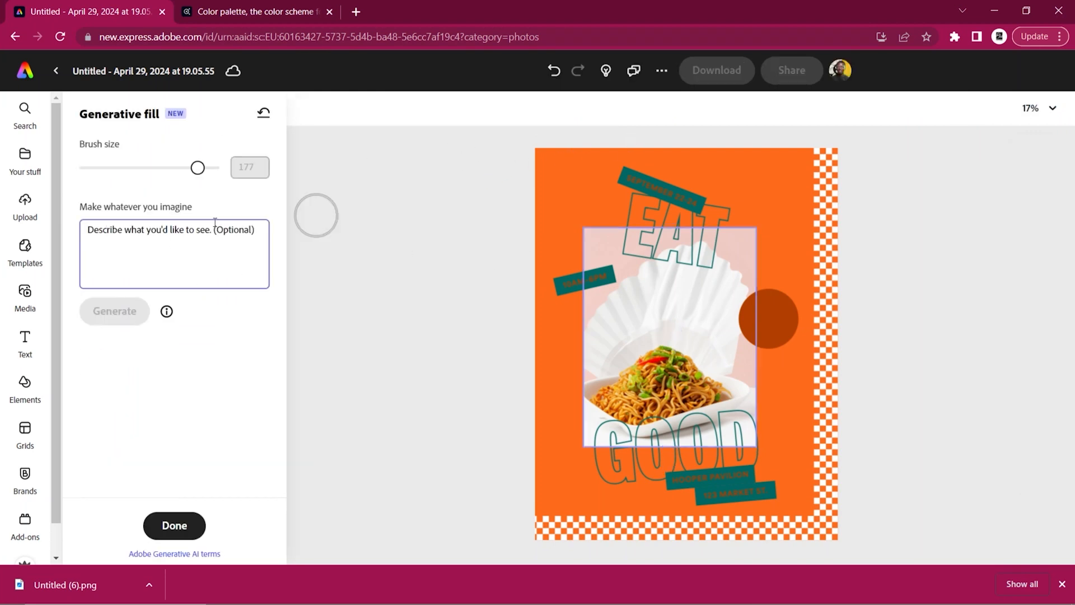
mouse_move(596, 442)
mouse_down()
mouse_move(606, 360)
mouse_move(593, 290)
mouse_move(669, 378)
mouse_move(614, 417)
mouse_move(714, 255)
mouse_up()
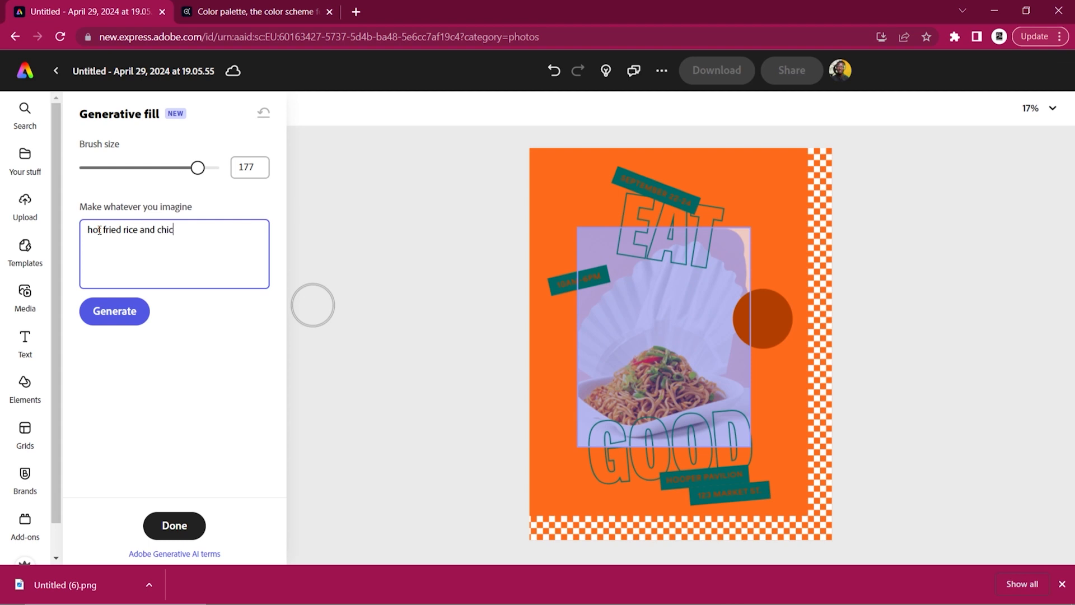
click(115, 311)
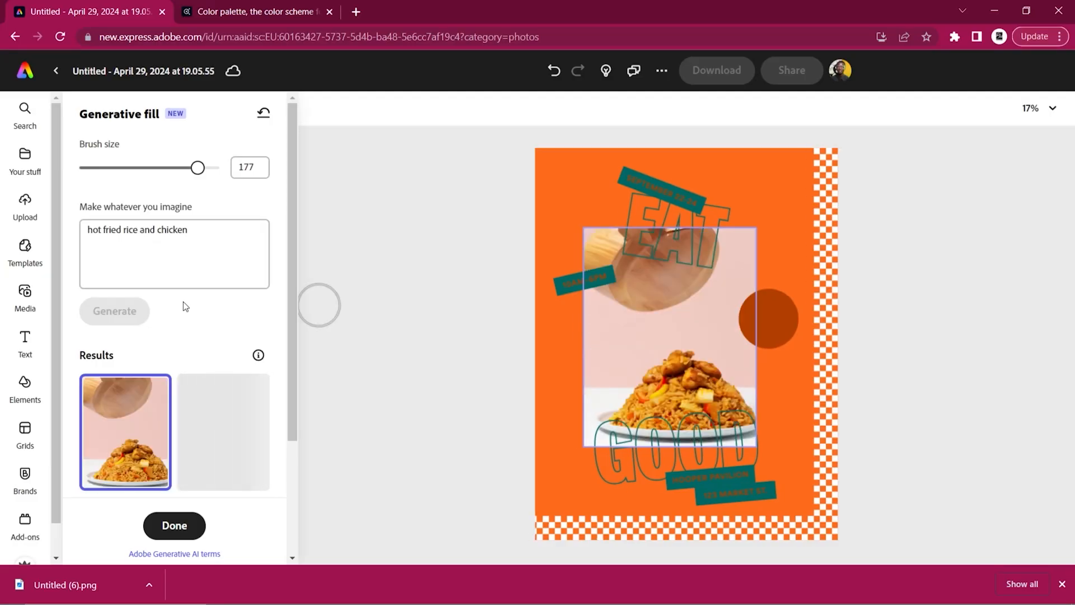
- Compare the generated variations, keep the one with fried chicken pieces above a plate of rice, and leave Generative fill
scroll(186, 306, down, 3)
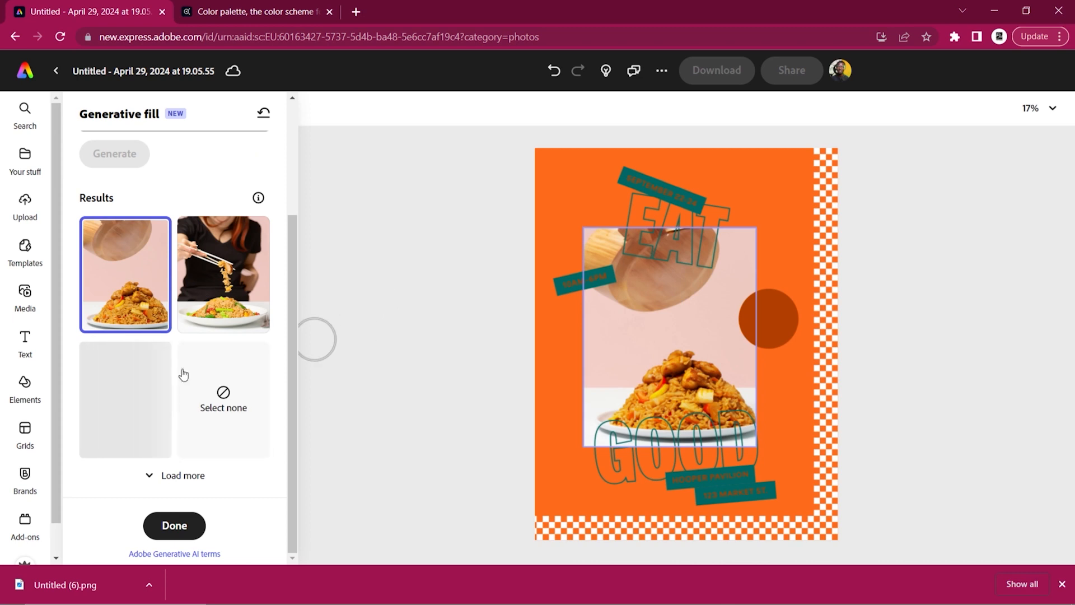
mouse_move(208, 298)
click(215, 262)
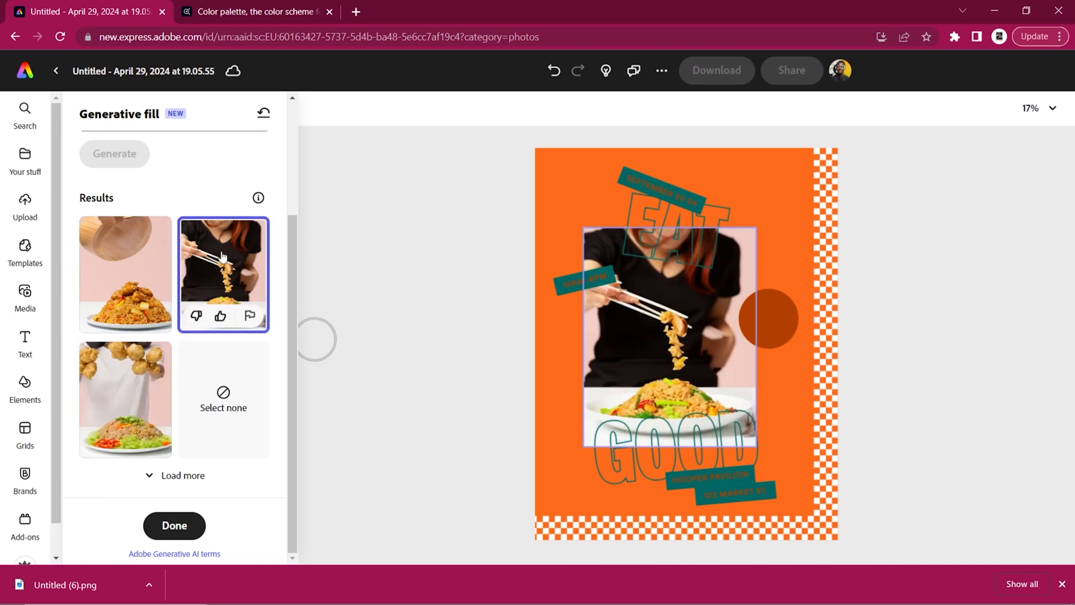
click(144, 388)
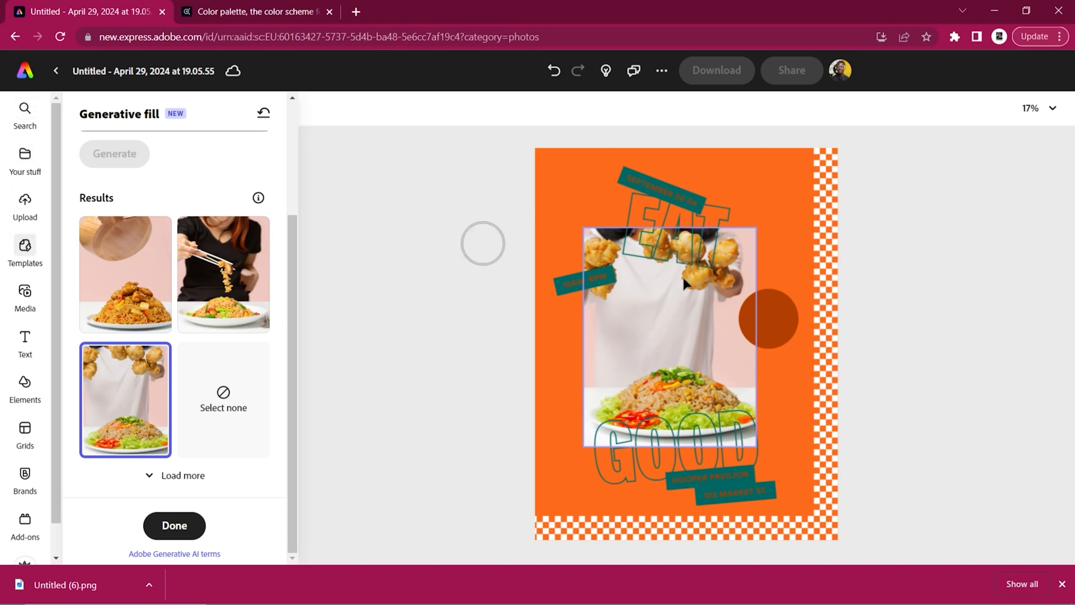
scroll(801, 252, up, 2)
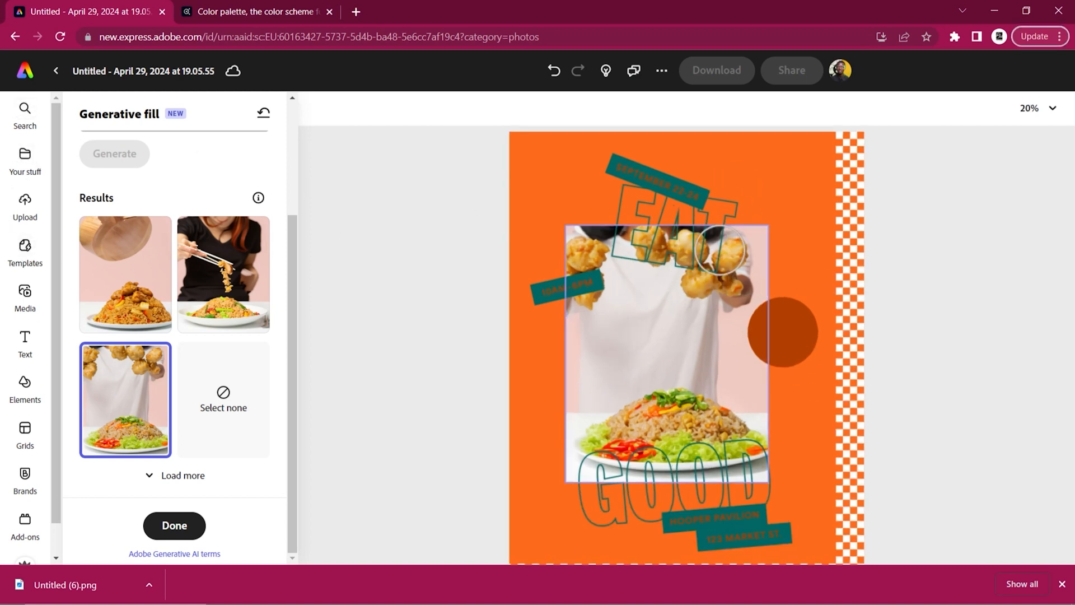
scroll(756, 241, down, 1)
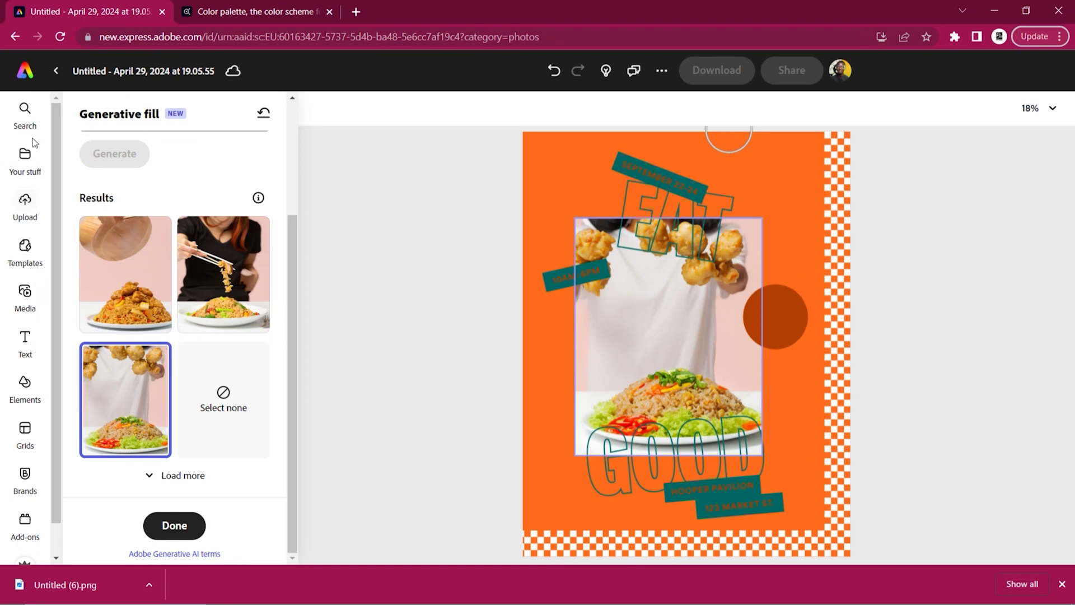
click(26, 340)
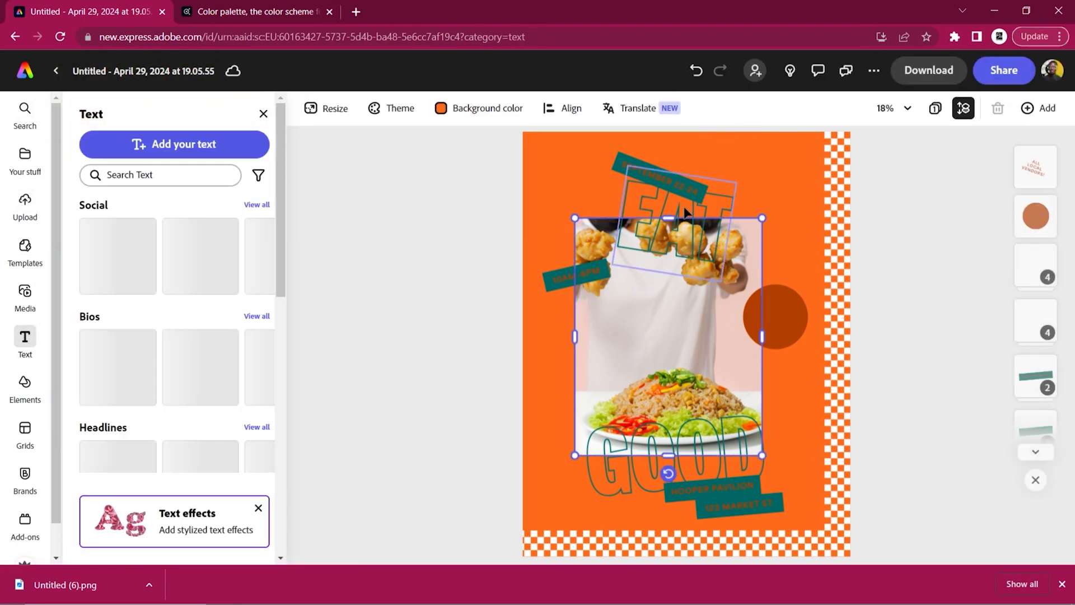
- Replace the SEPTEMBER 22-24 text on the teal banner above EAT with AMAZING OFFER
scroll(655, 171, up, 3)
click(607, 182)
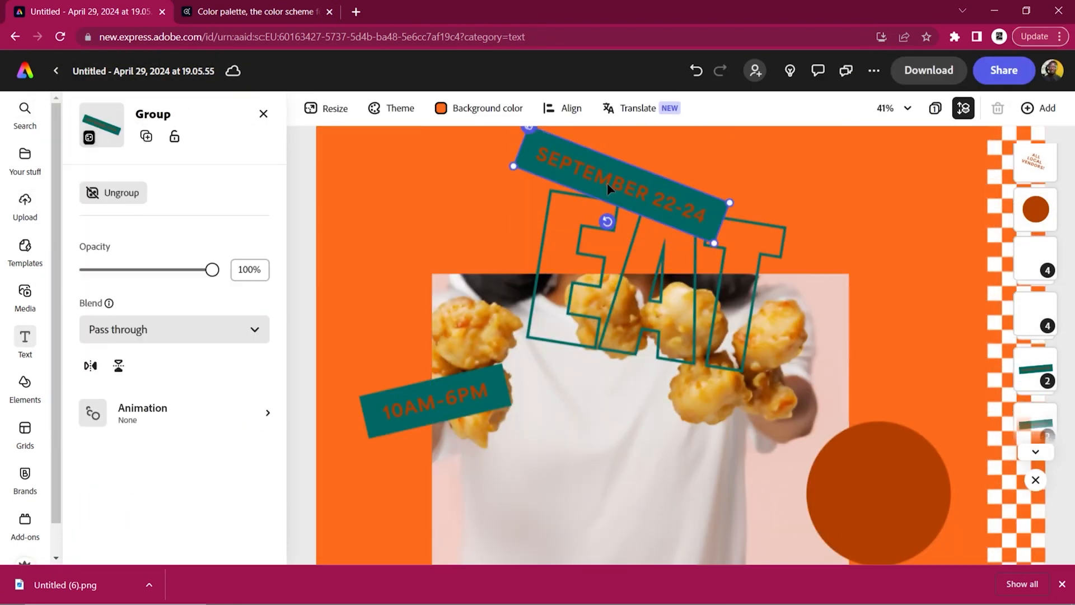
click(628, 187)
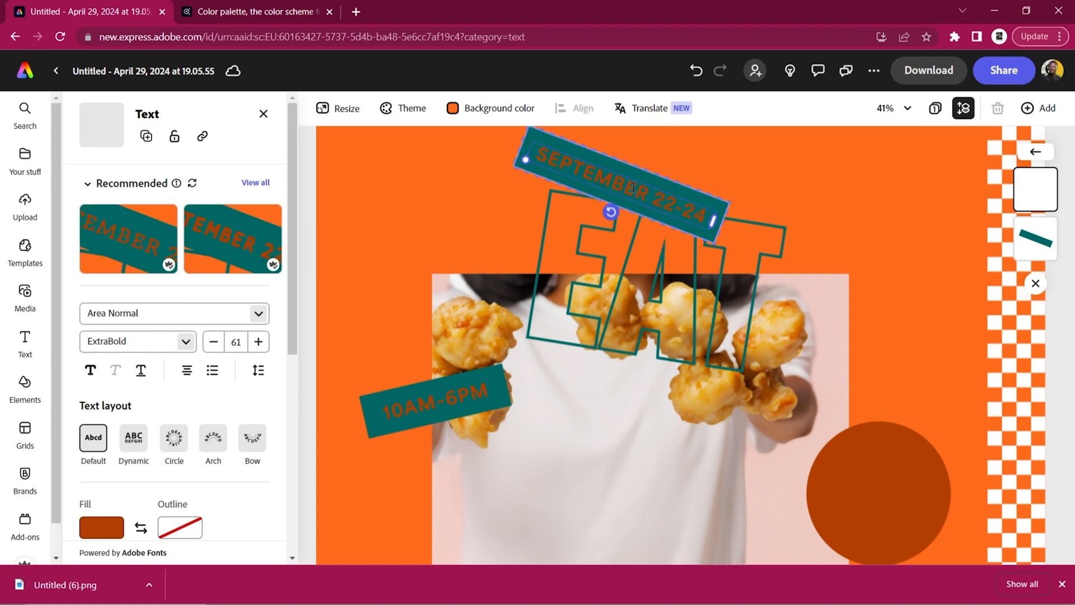
double_click(632, 187)
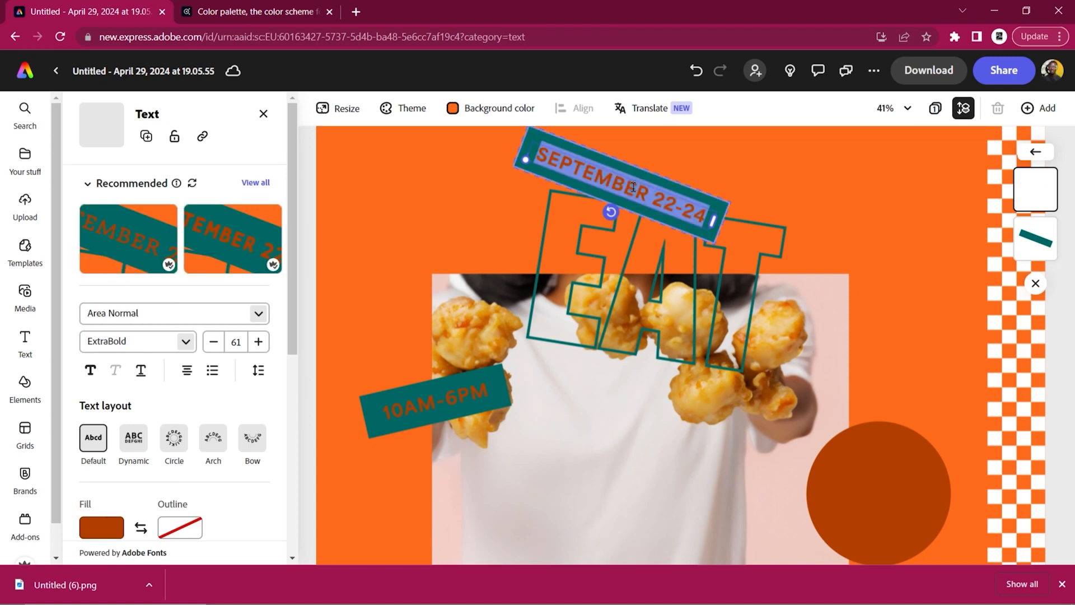
text(al)
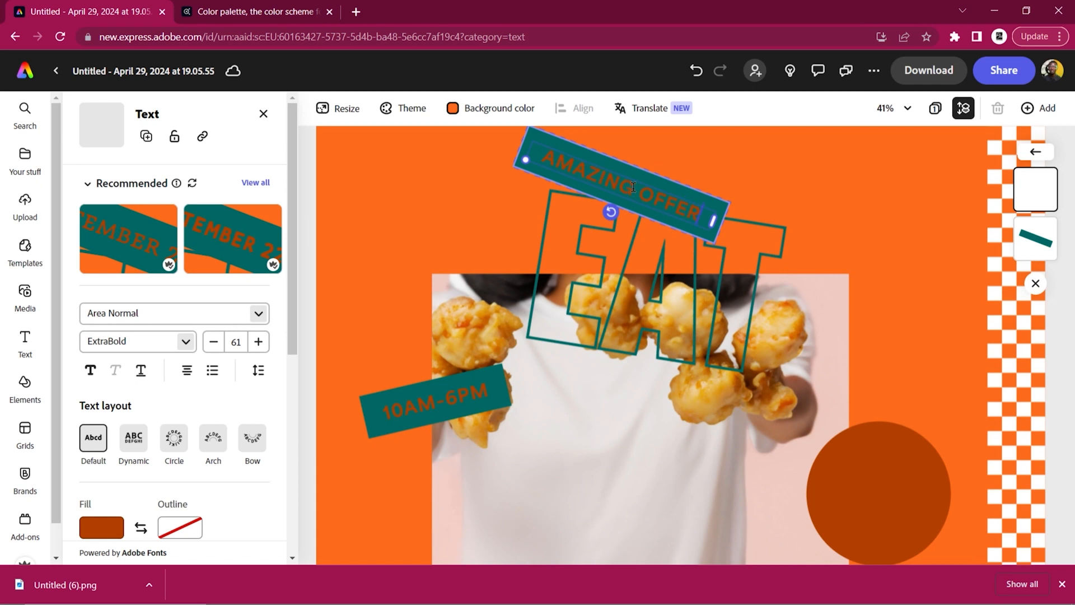
- Set the fill color of the AMAZING OFFER text to white, #FFFFFF
drag(700, 215, 482, 167)
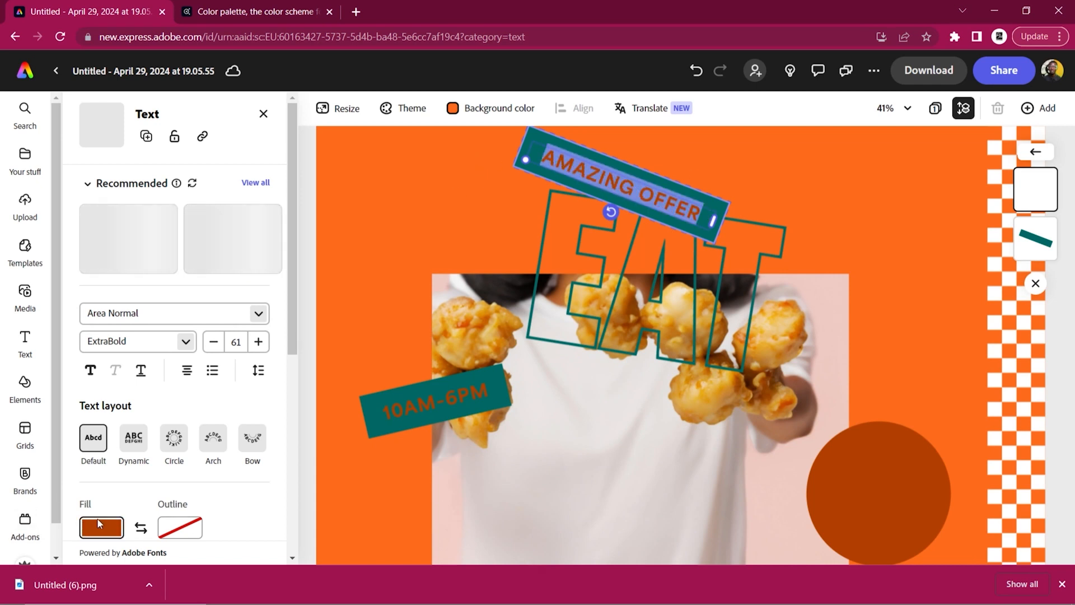
click(95, 526)
click(142, 368)
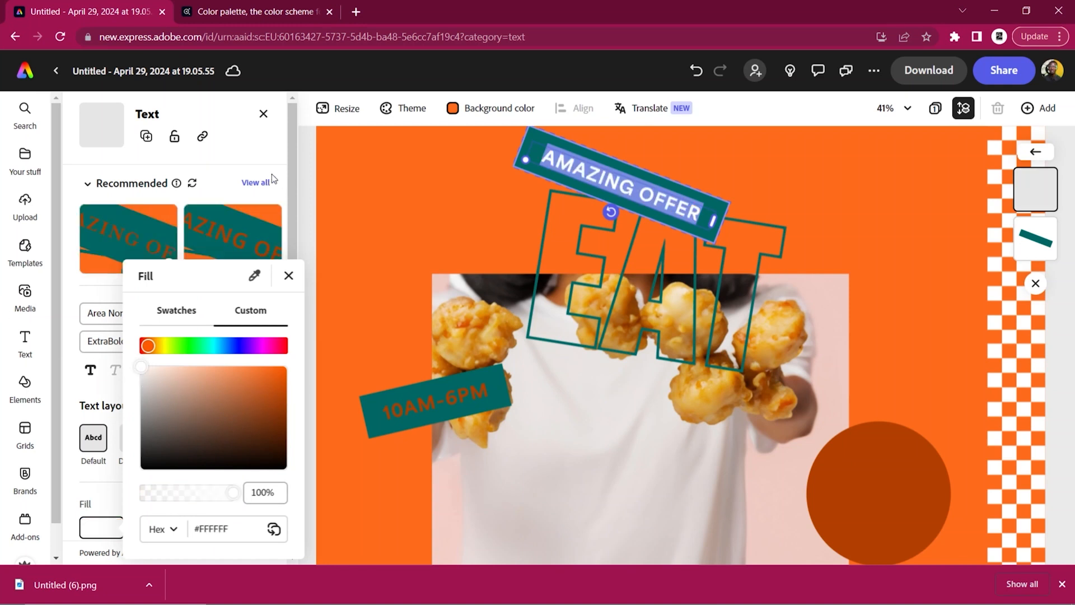
- Set the fill color of the HOOPER PAVILION text on the teal banner below GOOD to white, #FFFFFF
click(280, 147)
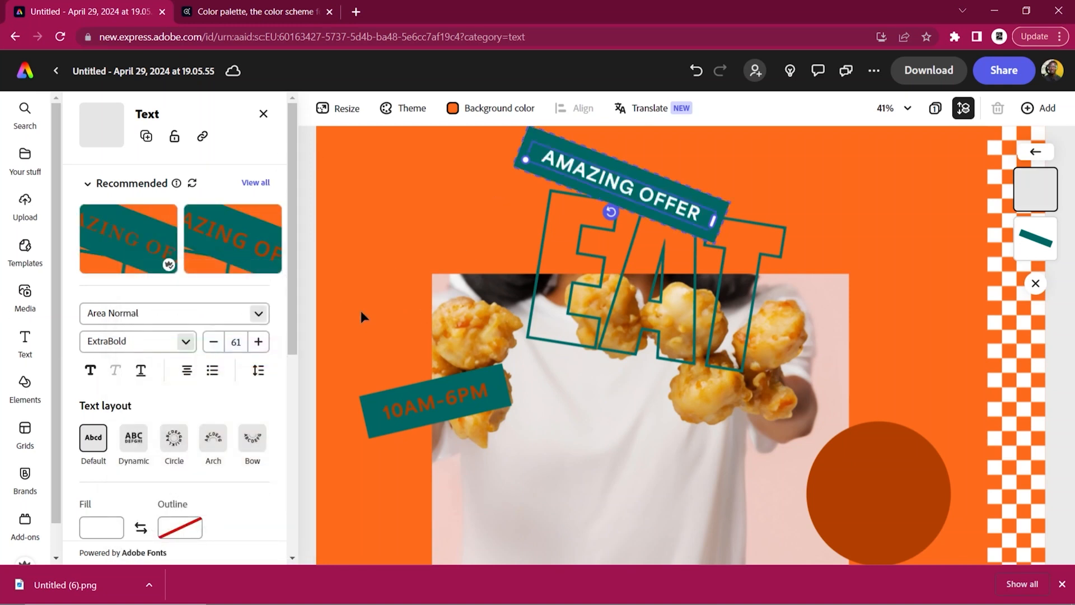
scroll(730, 364, down, 8)
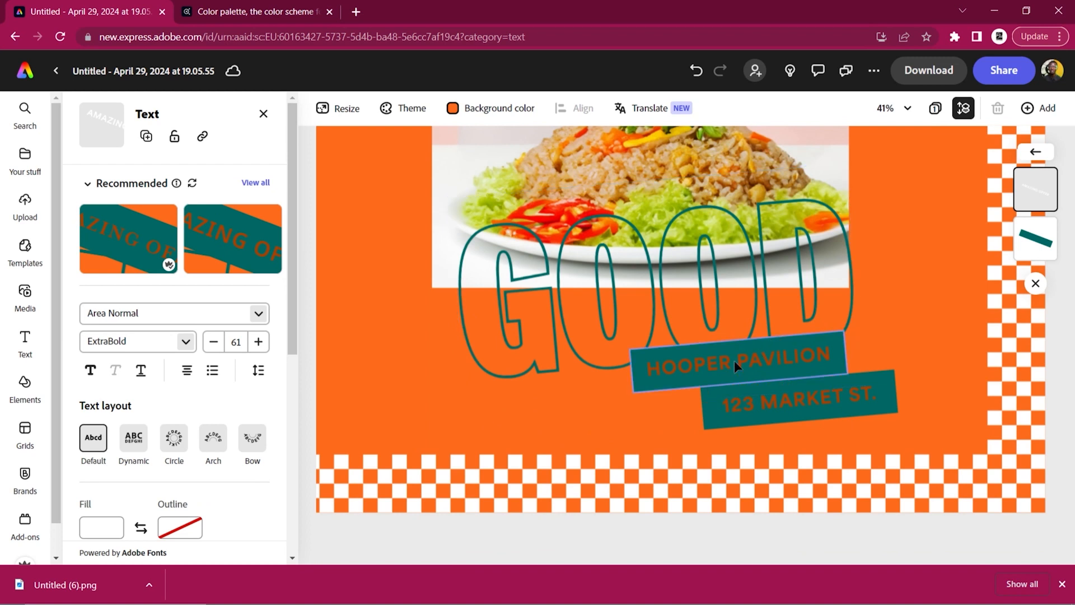
click(734, 361)
click(792, 365)
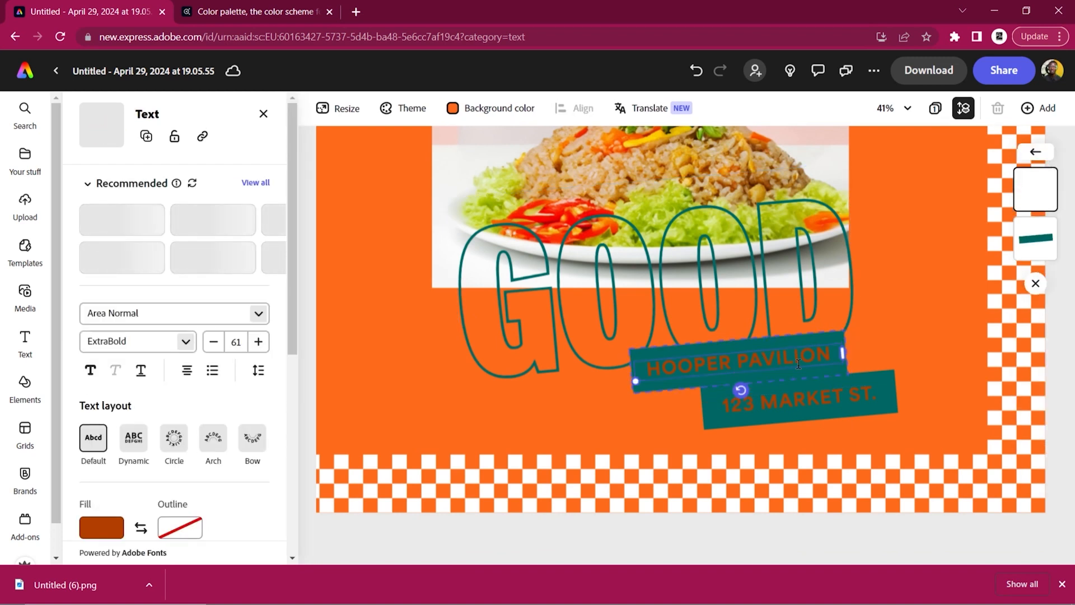
double_click(798, 364)
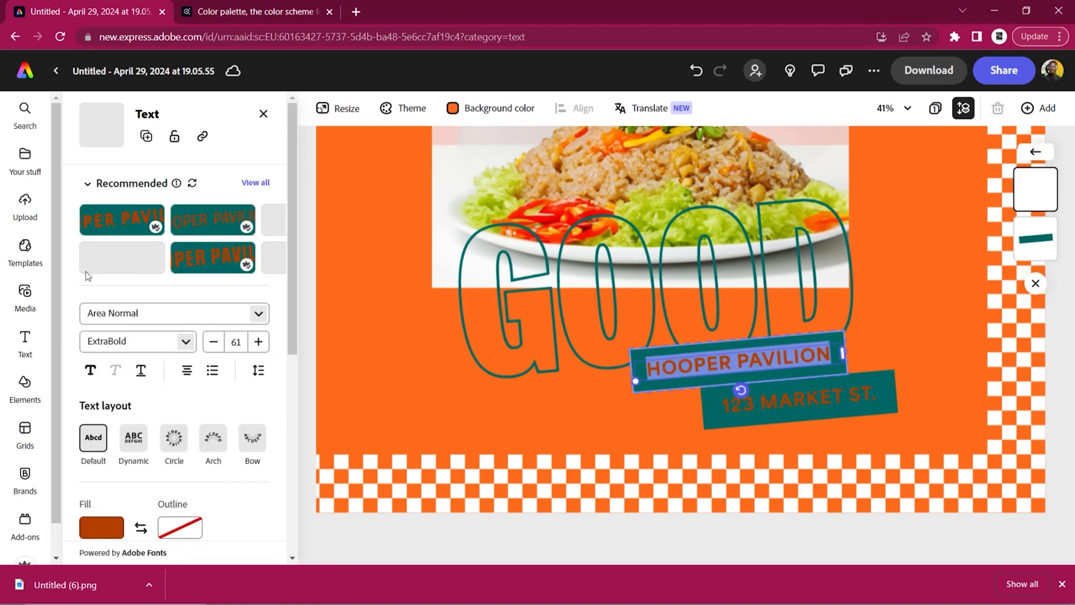
click(105, 522)
click(143, 368)
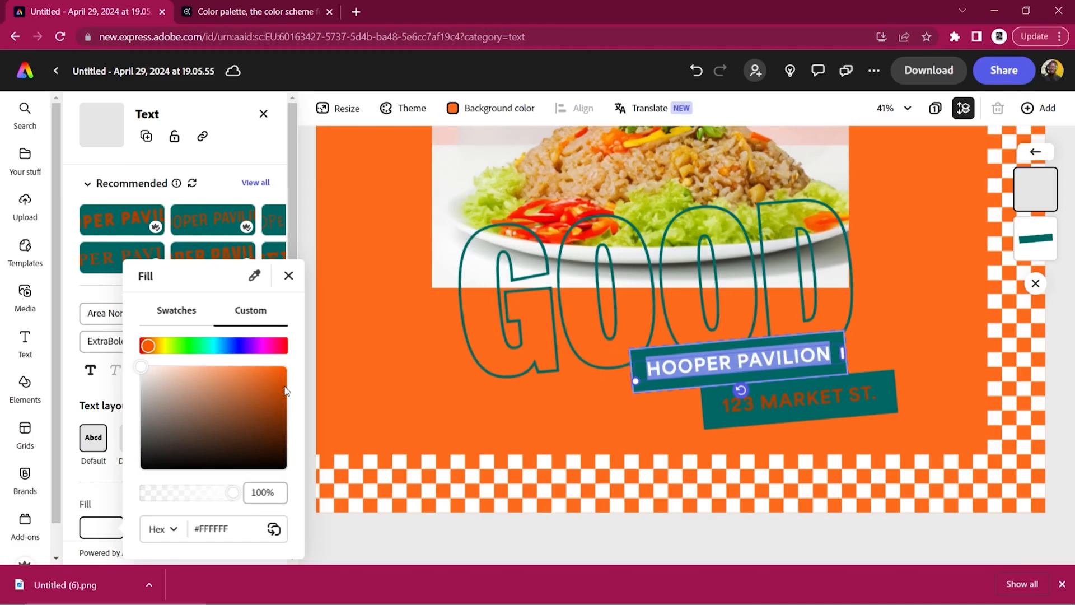
- Set the fill color of the street address text on the lowest teal banner to white, #FFFFFF
click(792, 405)
double_click(812, 395)
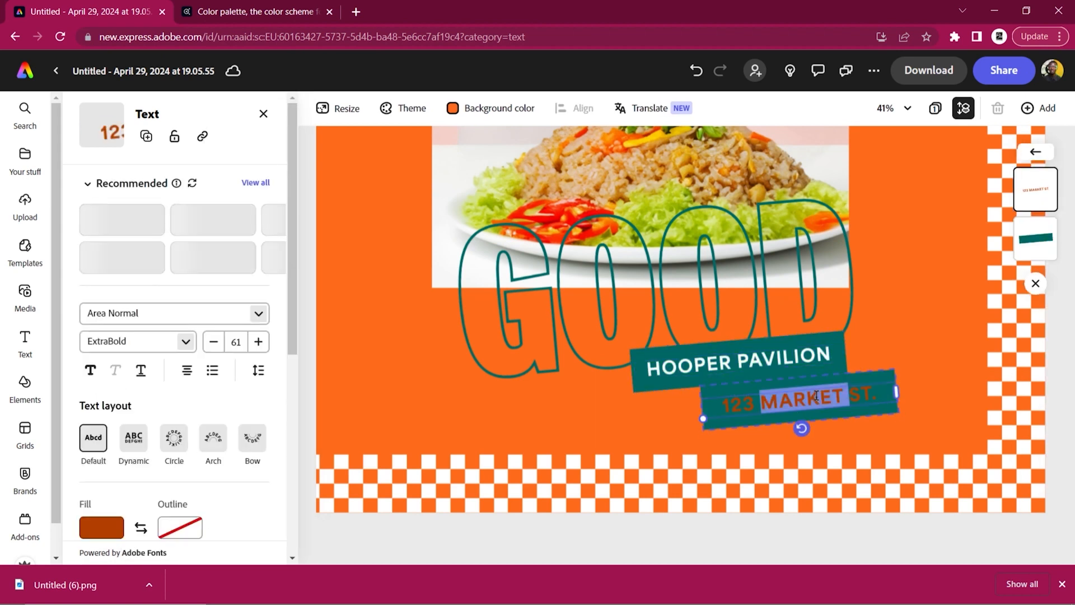
key(ctrl+a)
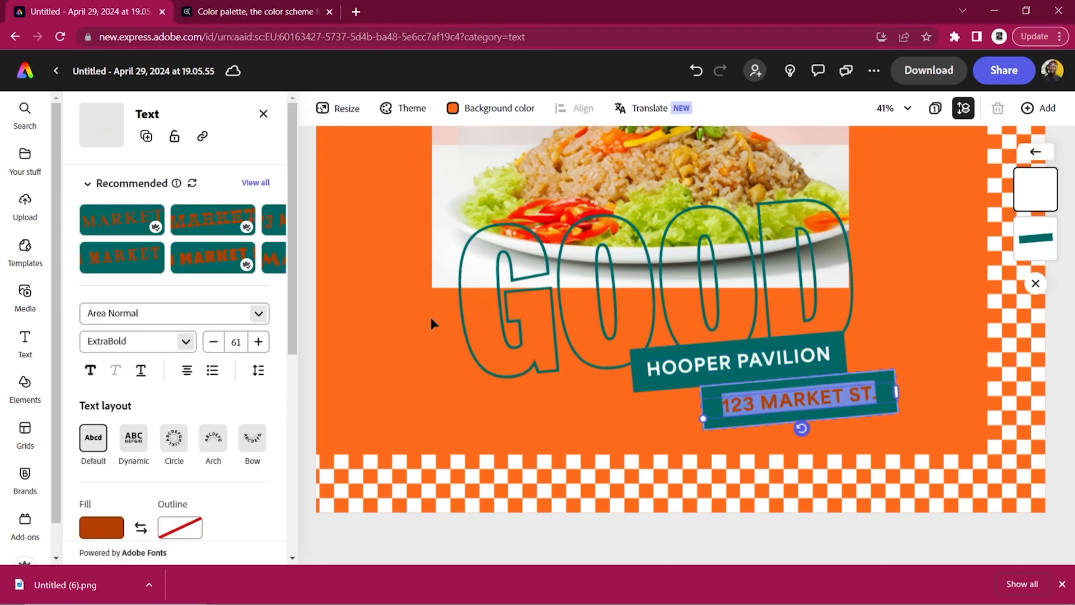
click(94, 523)
drag(264, 382, 12, 315)
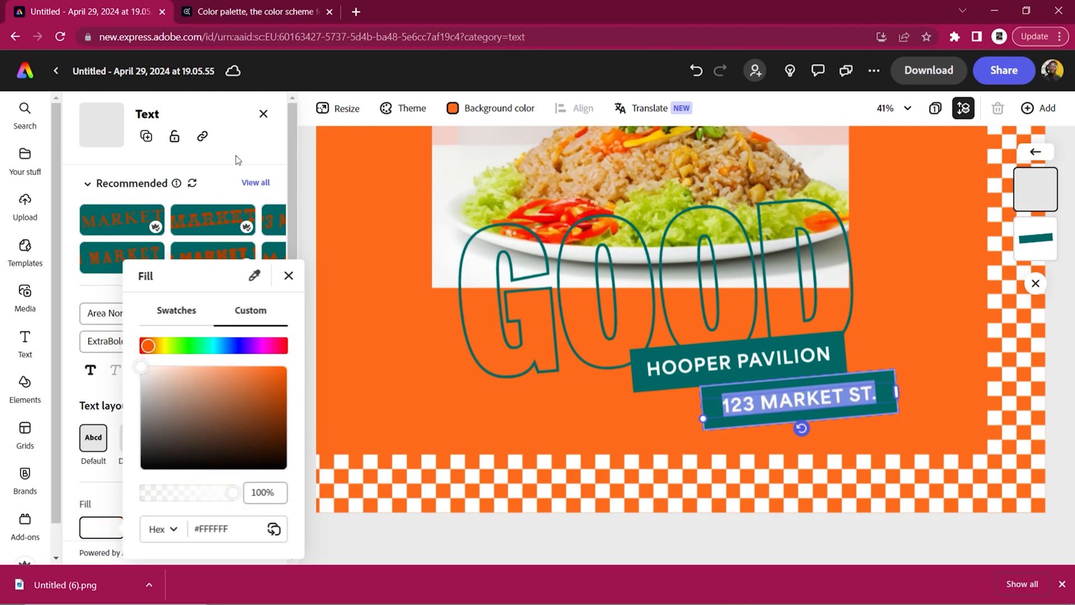
click(271, 133)
click(509, 484)
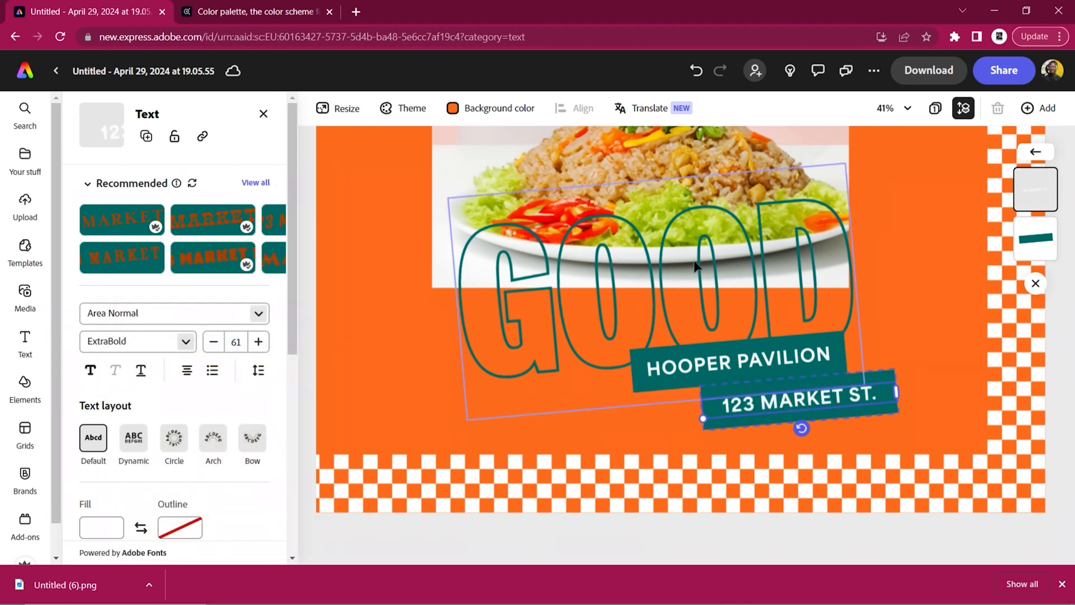
- Set the fill color of the 10AM–6PM text on the teal banner beside the food photo to white
scroll(658, 265, down, 2)
scroll(654, 263, down, 3)
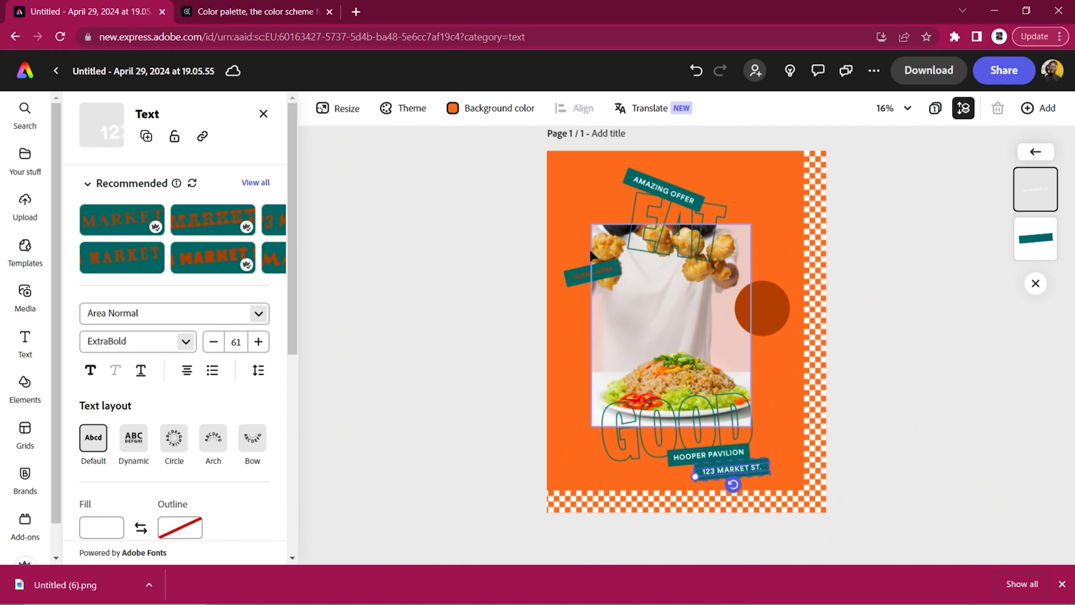
scroll(458, 314, up, 4)
double_click(439, 314)
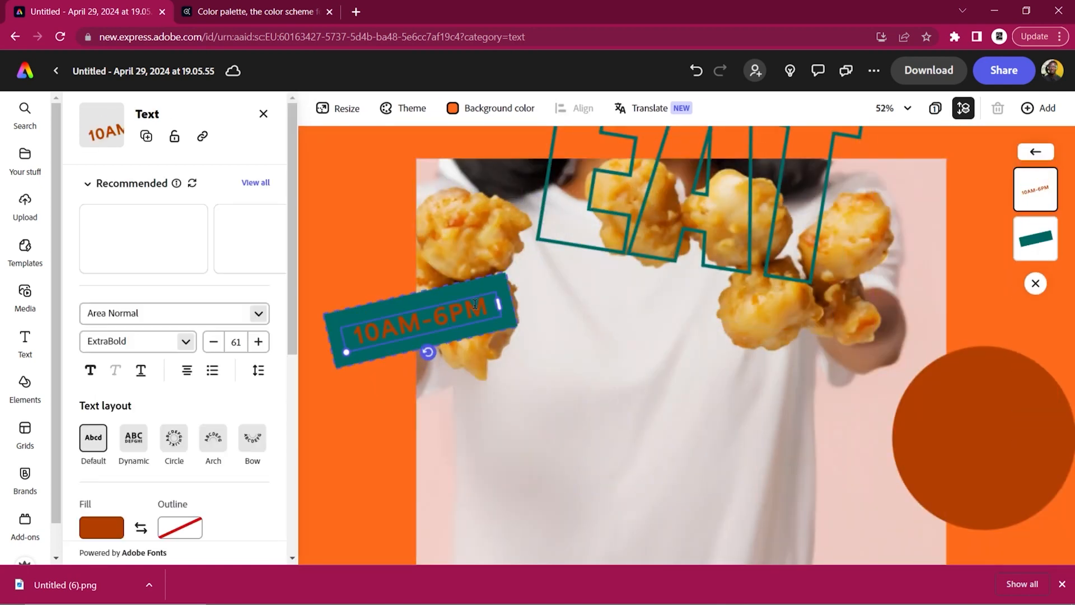
click(98, 537)
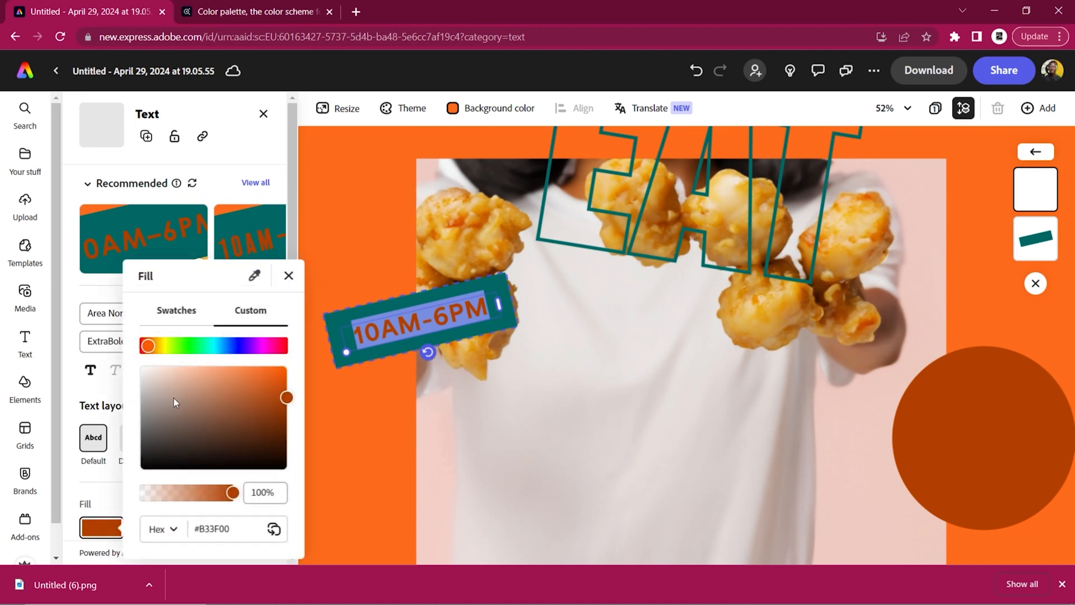
drag(174, 398, 142, 367)
click(265, 142)
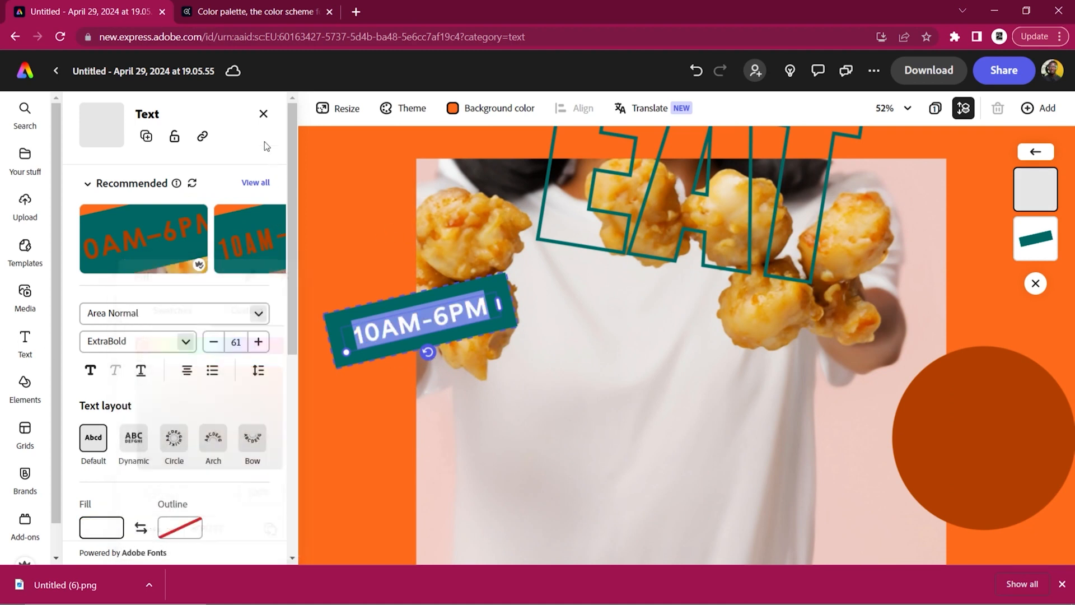
click(334, 167)
scroll(487, 295, down, 3)
scroll(488, 300, down, 3)
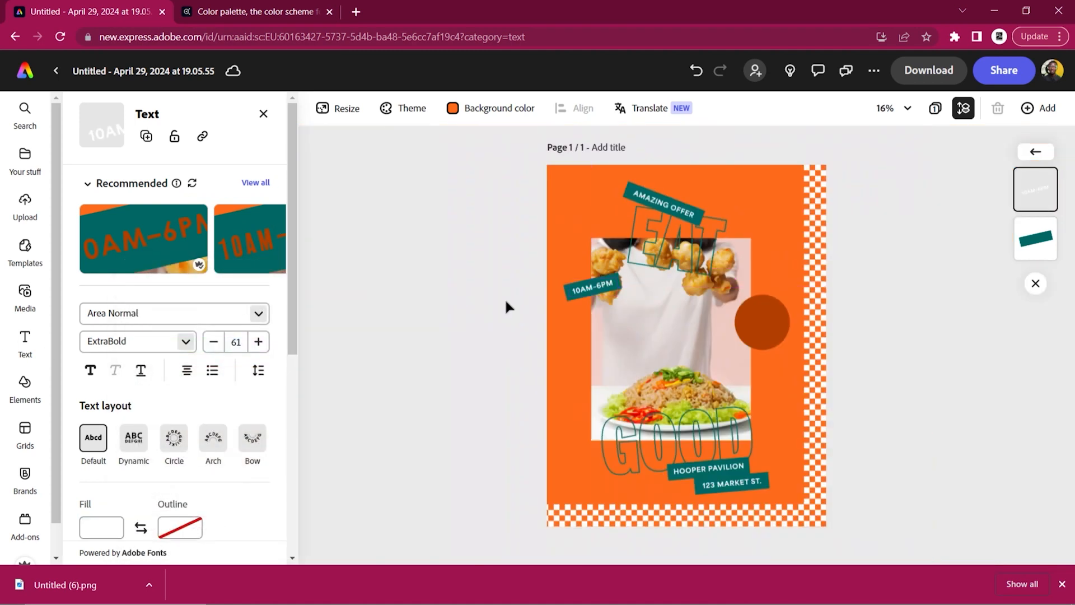
- Move the vertical checkered strip inward and the horizontal one up and inward to widen the flyer's checkered border
click(913, 255)
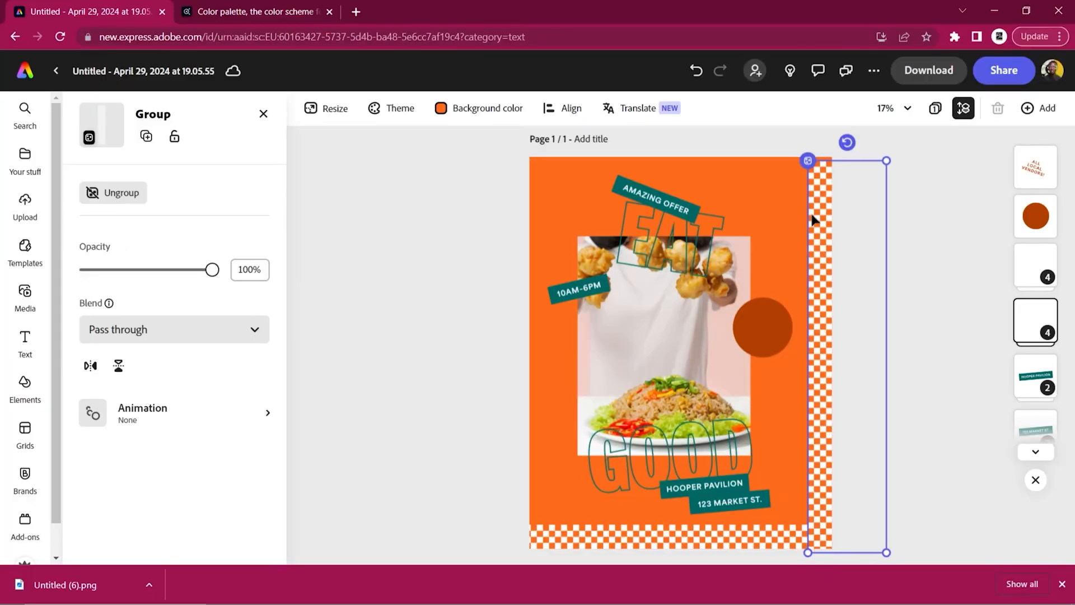
drag(813, 219, 764, 211)
click(895, 280)
drag(737, 530, 696, 529)
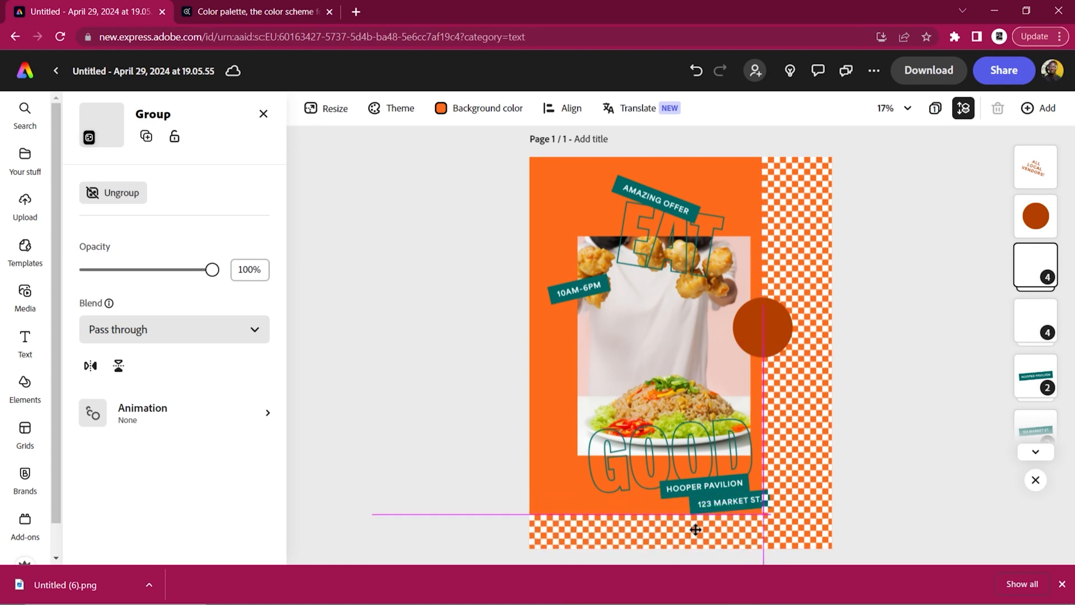
drag(844, 457, 842, 472)
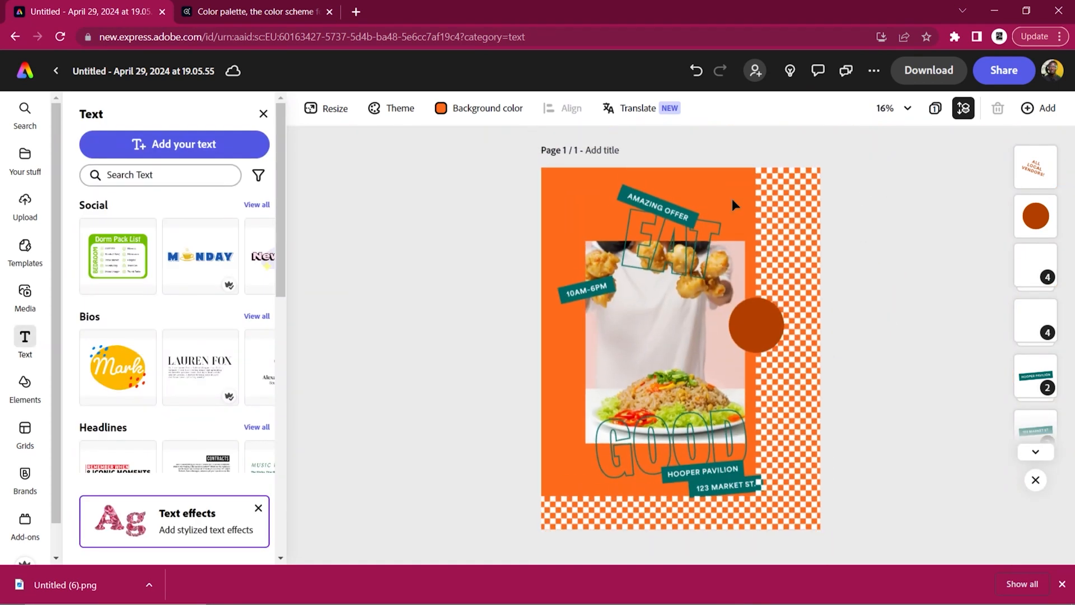
- Enlarge the food photo so it nearly fills the orange area and meets the vertical checkered border
click(732, 198)
click(866, 270)
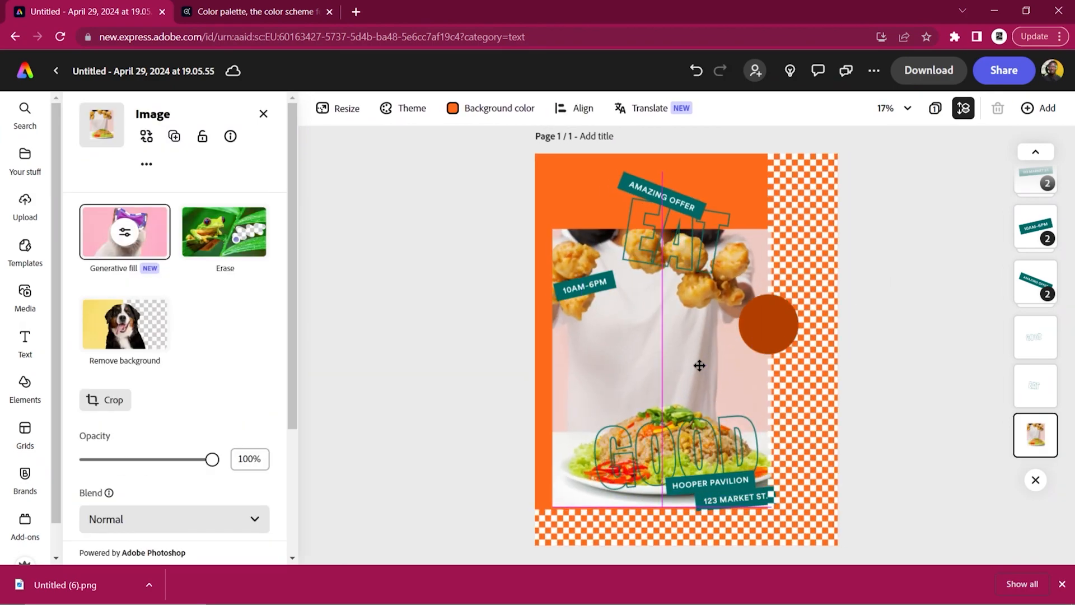
click(863, 368)
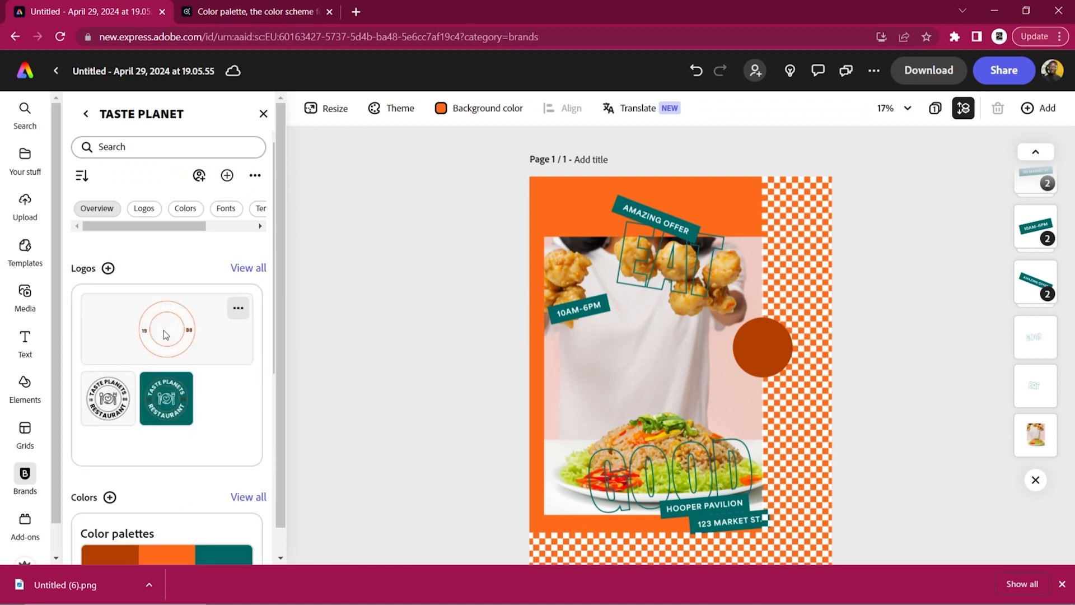
- Add the black TASTE PLANETS RESTAURANT logo from the brand kit, shrink it and place it in the flyer's upper-left corner
click(116, 423)
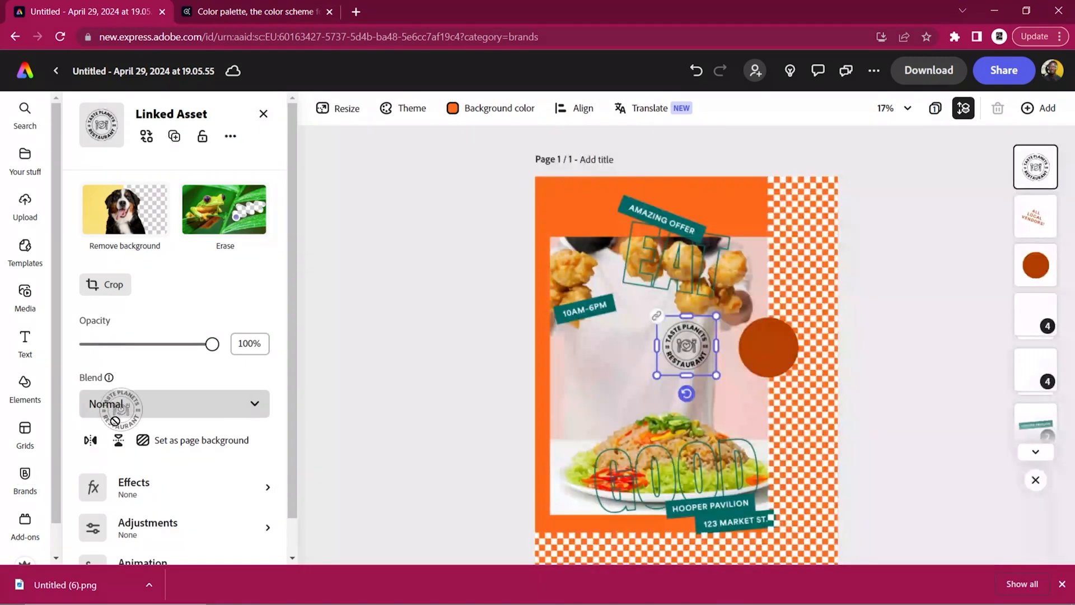
drag(702, 349, 619, 225)
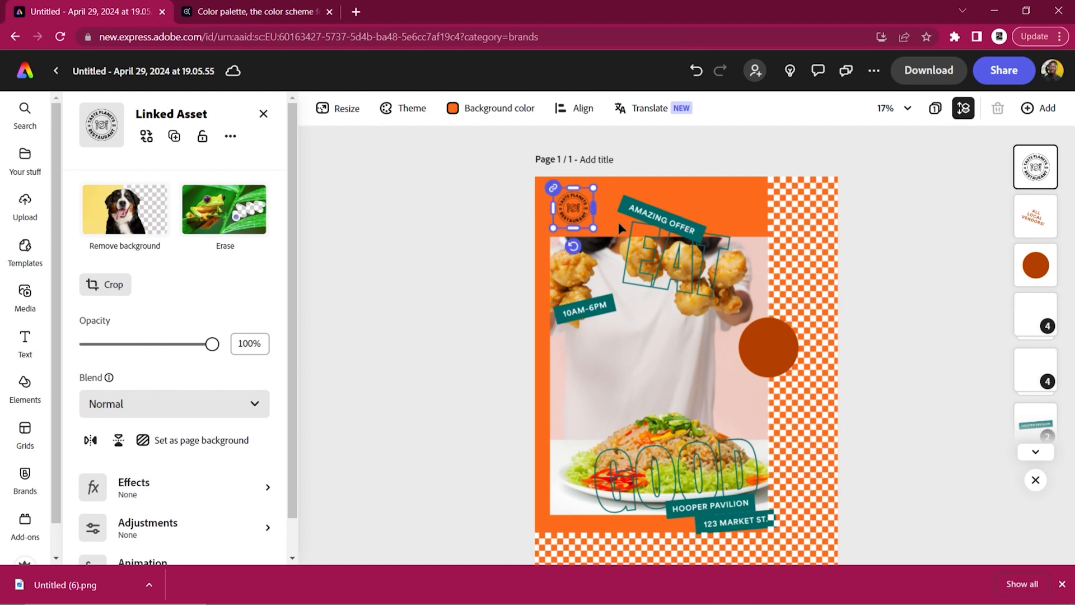
click(928, 275)
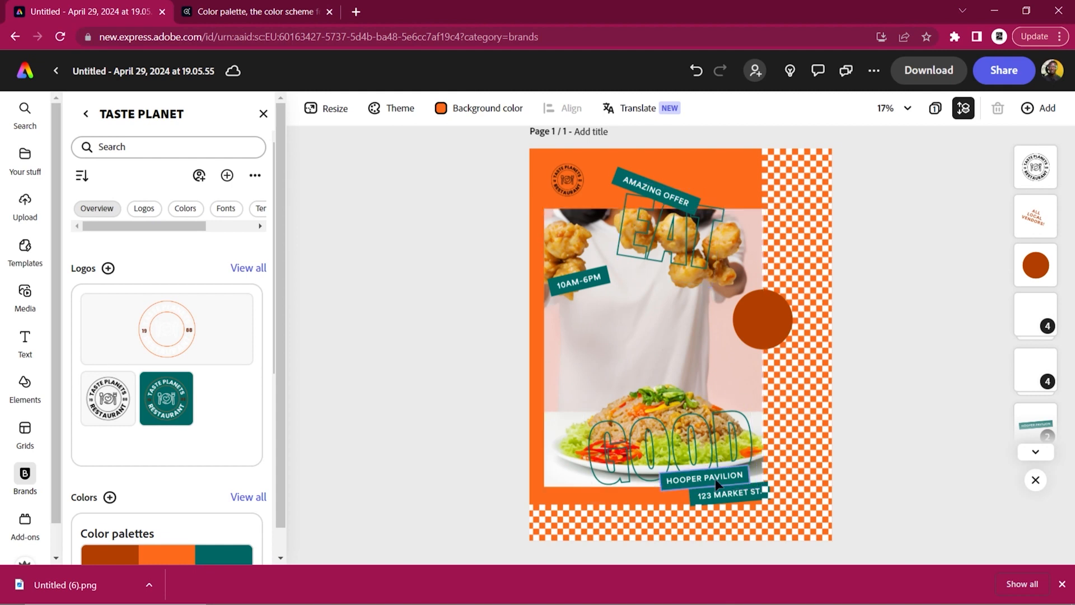
- Look over the finished flyer and download it as a PNG
scroll(807, 447, down, 1)
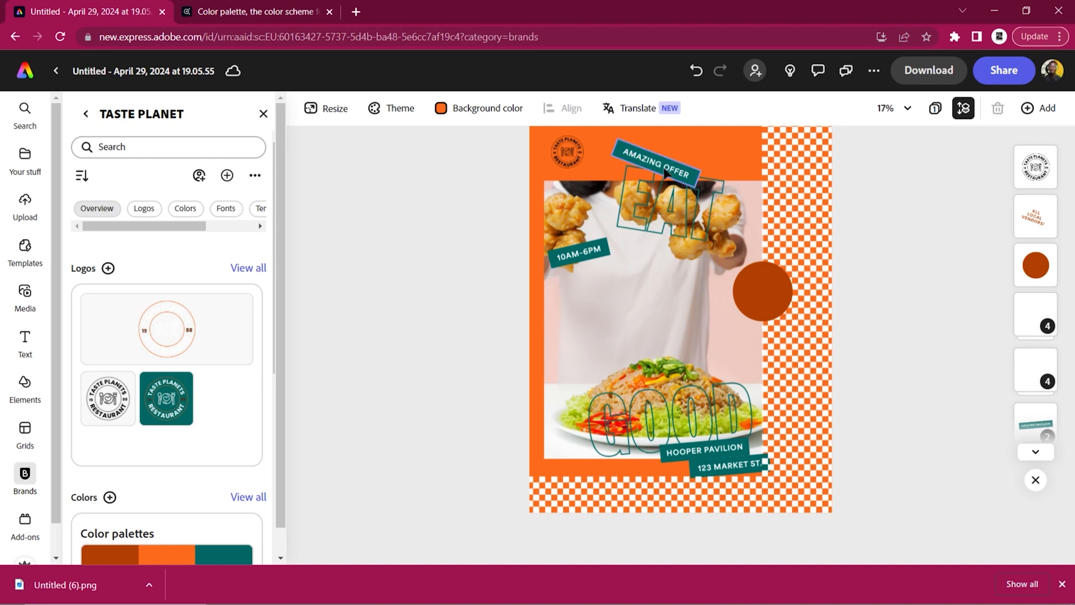
scroll(835, 326, up, 1)
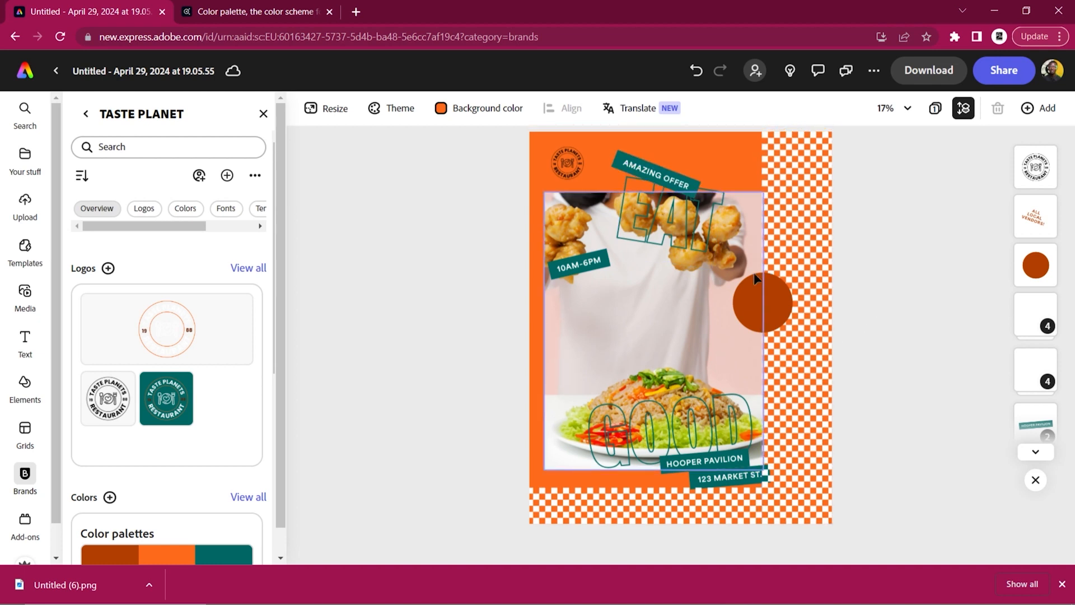
click(929, 70)
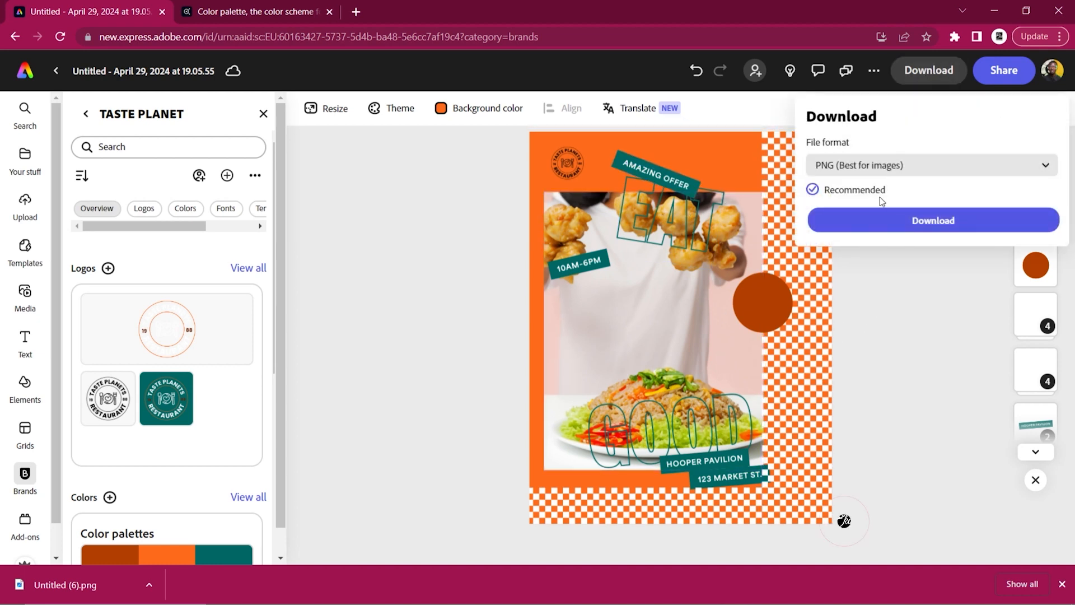
click(892, 221)
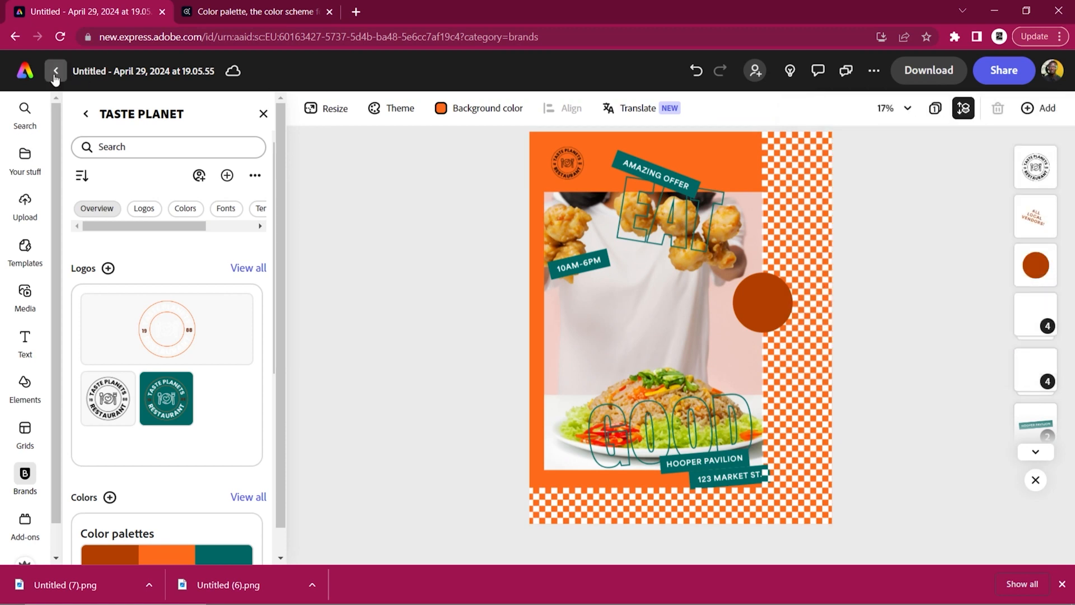
- Leave the flyer for the home page and start Generative fill with the sample bottle image
click(56, 73)
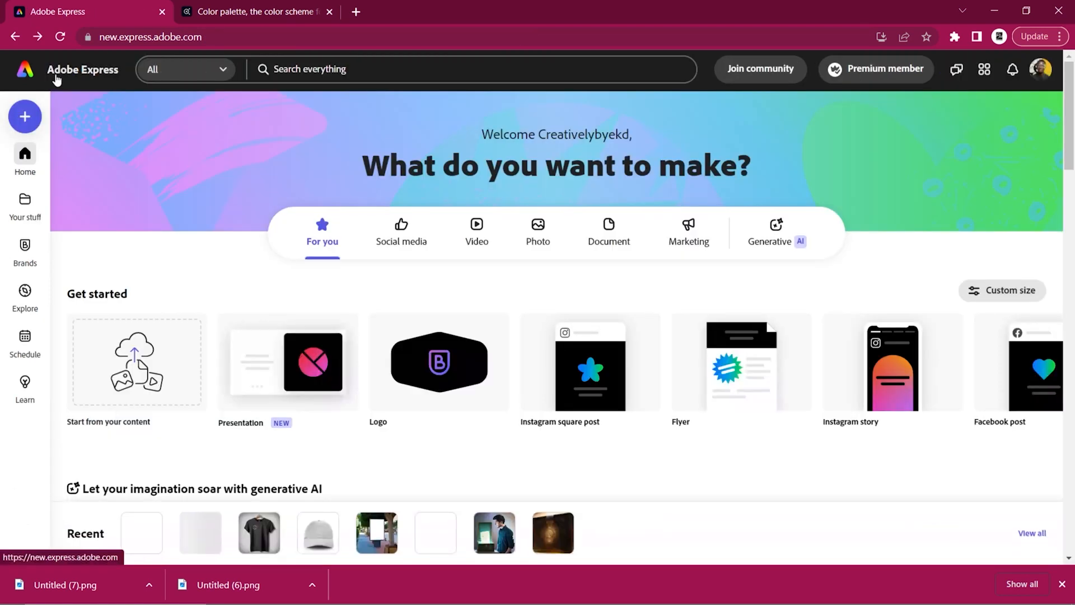
scroll(491, 306, down, 5)
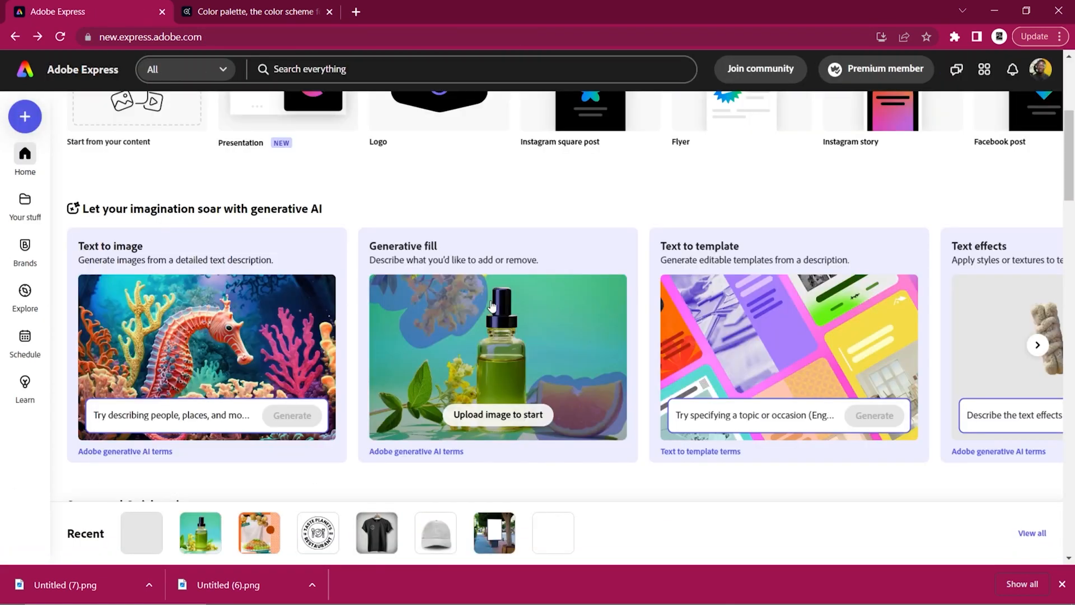
click(419, 301)
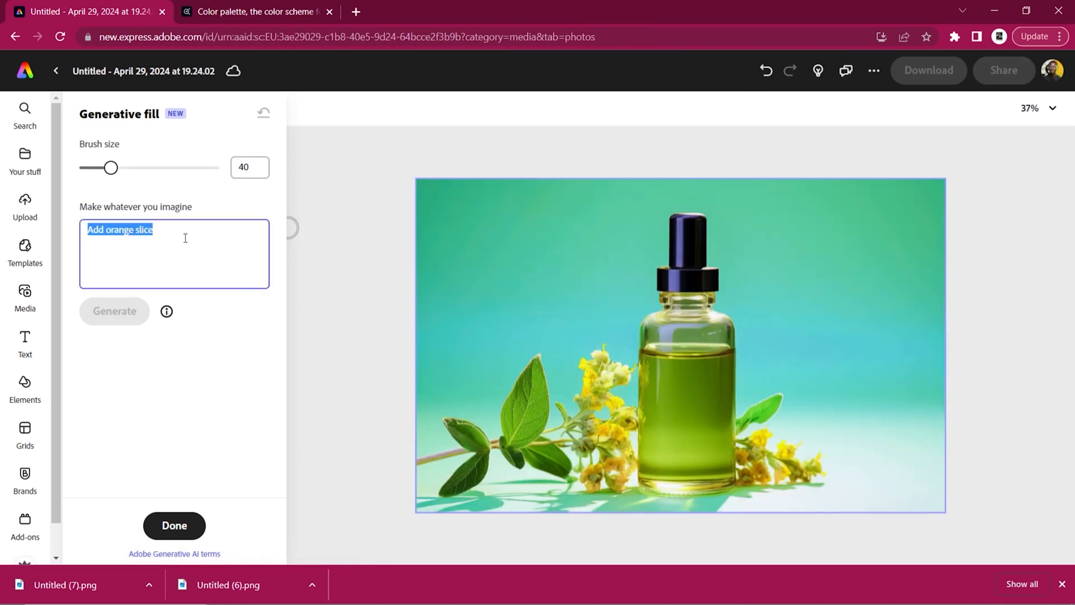
text(a black restuaurant)
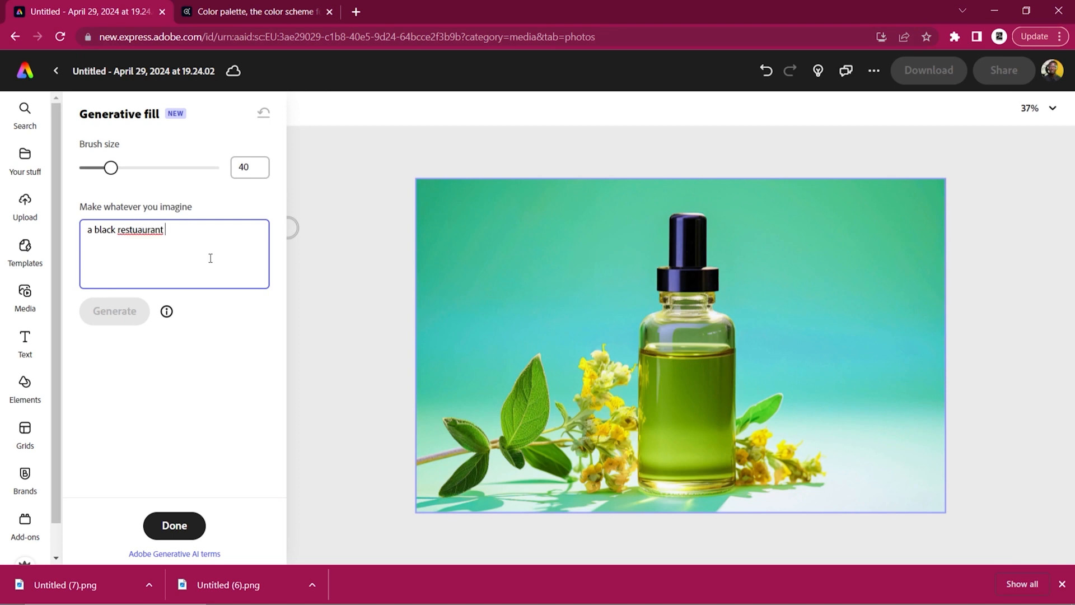
drag(166, 229, 126, 225)
key(BackSpace)
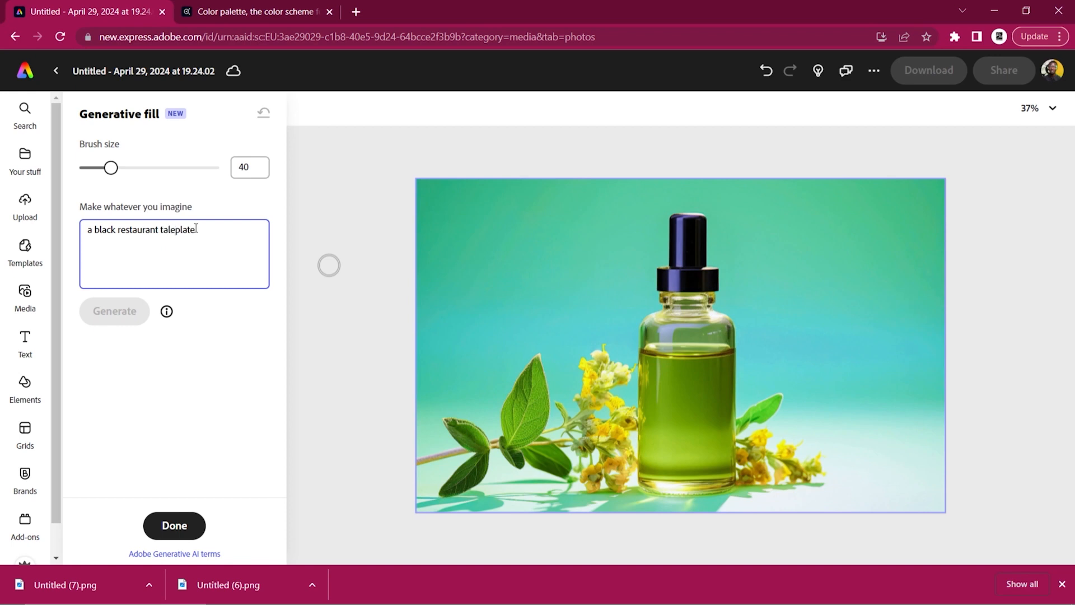
text(ke away)
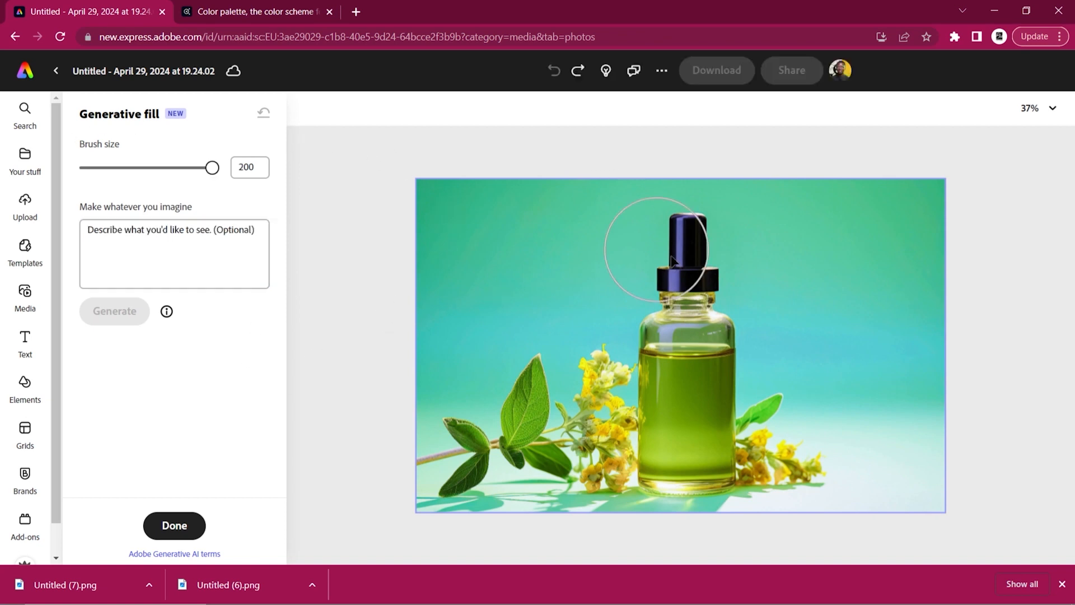
- Paint over the bottle and surrounding plants and generate a fill from the prompt "A BLACK REATAURANT TAKE AWAY PLATE MOCKUP"
mouse_move(694, 249)
mouse_down()
mouse_move(667, 258)
mouse_move(486, 422)
mouse_move(579, 453)
mouse_move(792, 448)
mouse_move(574, 381)
mouse_move(725, 240)
mouse_move(822, 463)
mouse_move(734, 441)
mouse_move(503, 430)
mouse_move(465, 459)
mouse_move(500, 409)
mouse_up()
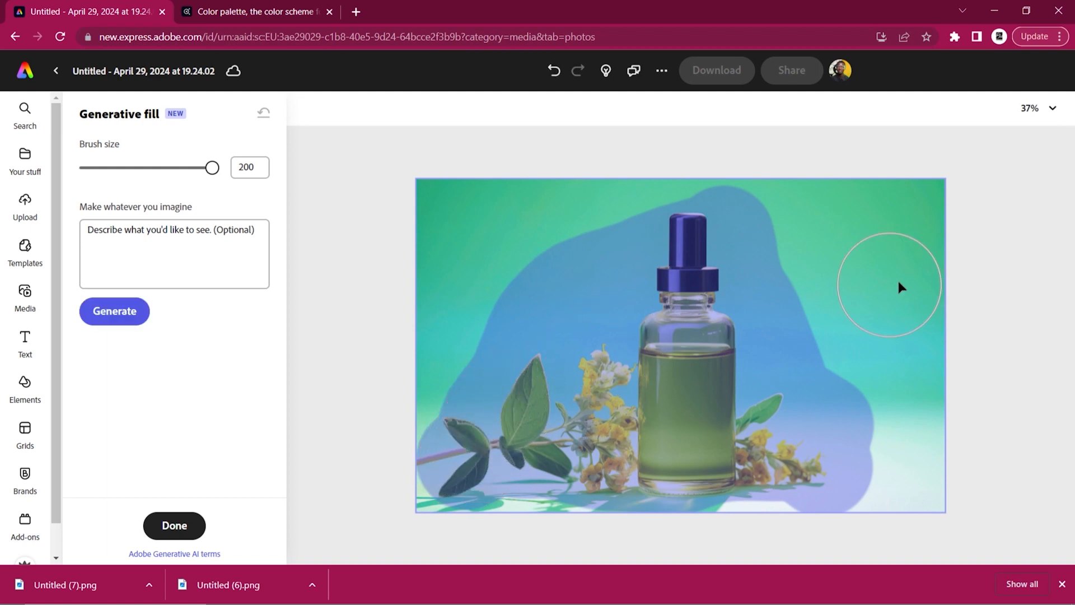
click(150, 255)
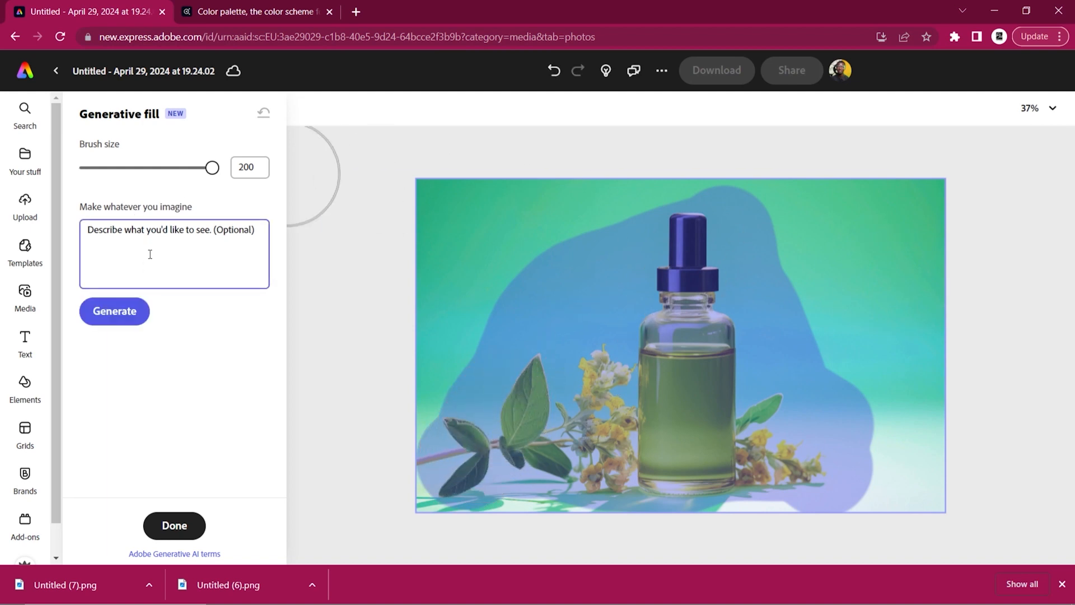
text(A)
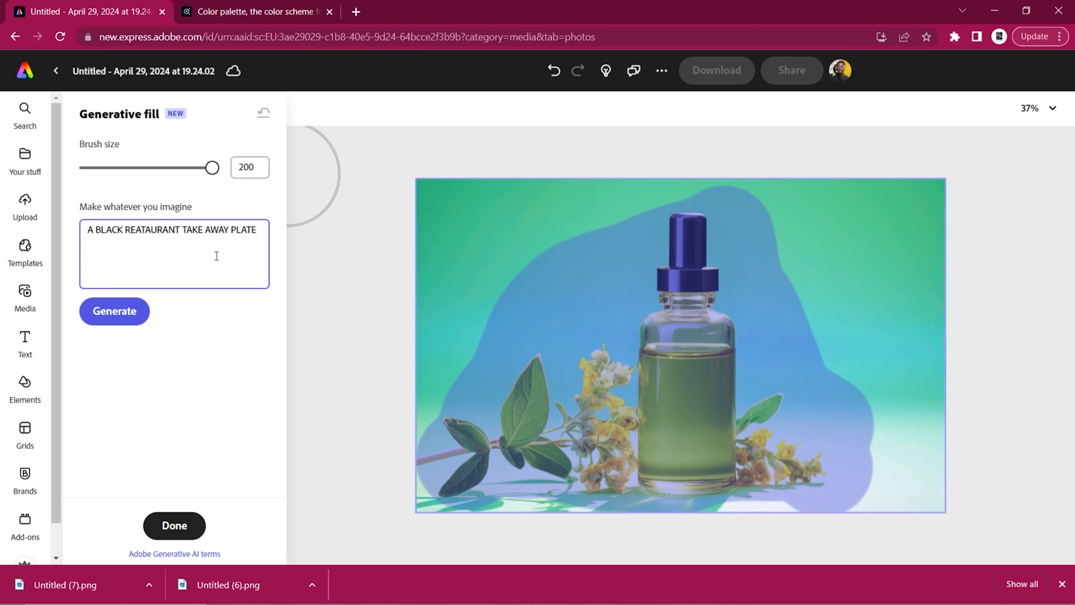
text(MOCKUP)
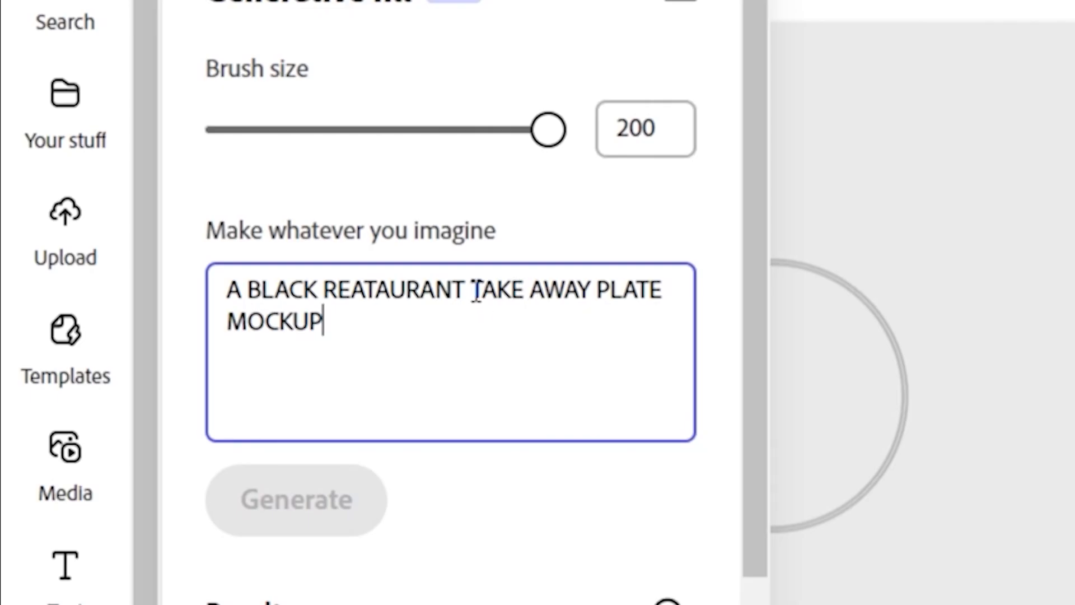
- Replace TAKE AWAY PLATE with ICECREAM CUP in the prompt, generate again and choose the result with blue and pink ice cream
drag(475, 290, 674, 269)
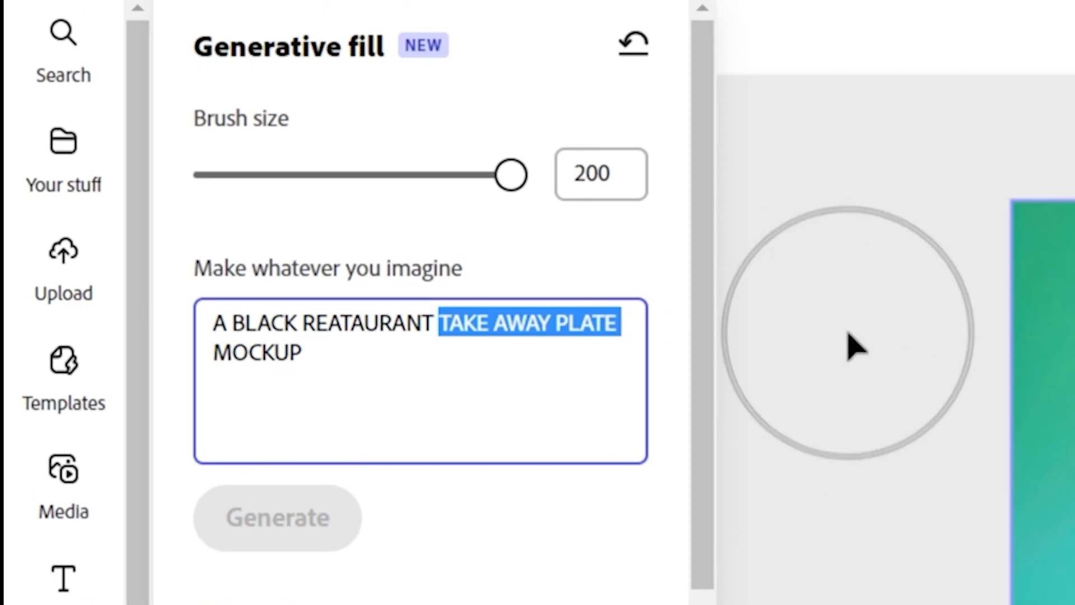
key(BackSpace)
text(ICRE)
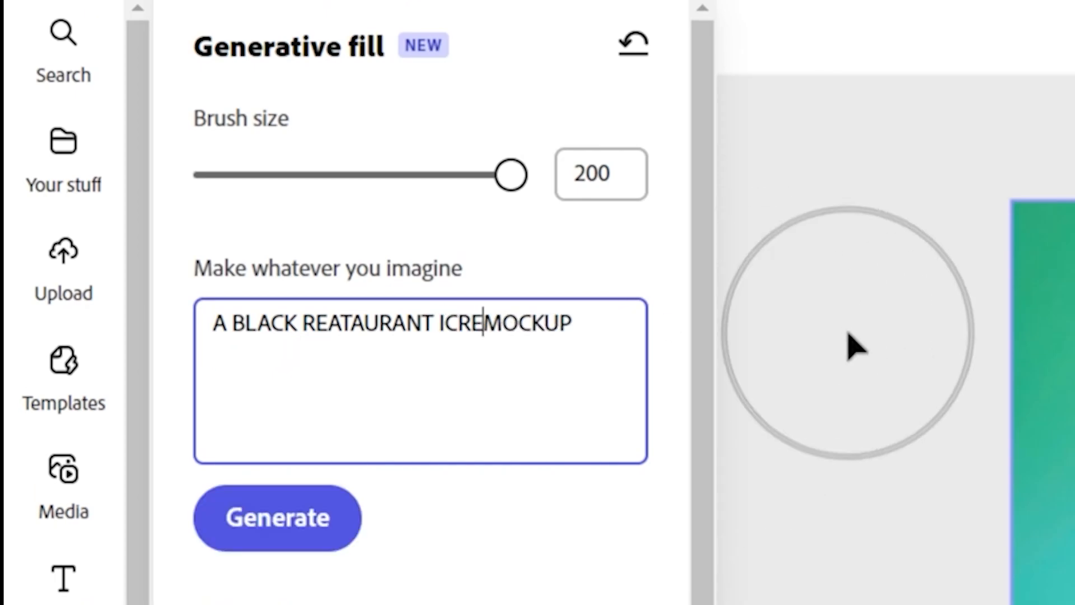
key(BackSpace)
key(BackSpace)
text(ECREA)
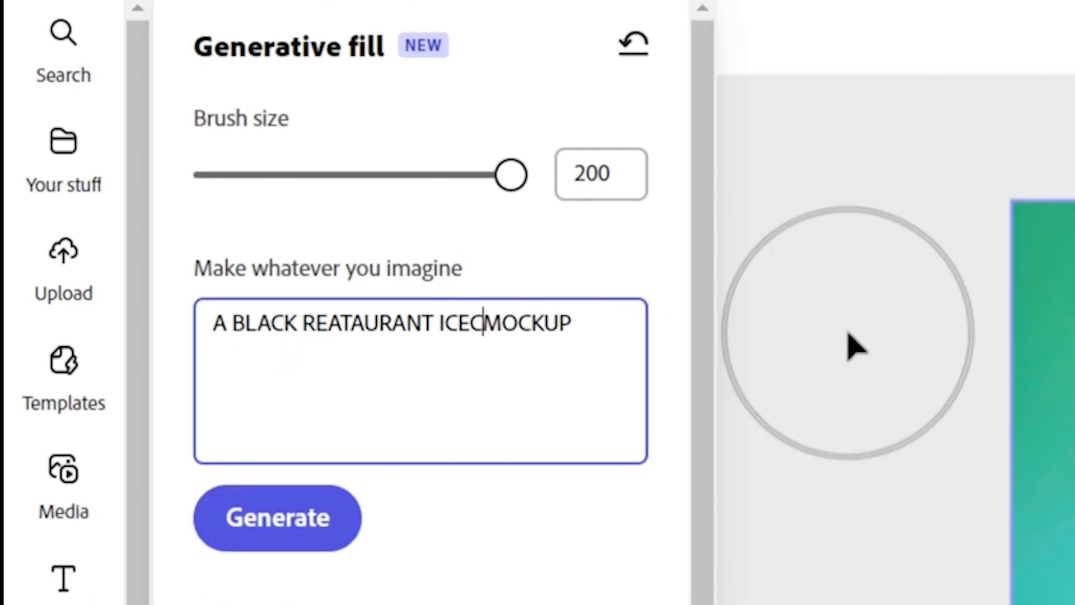
text(M)
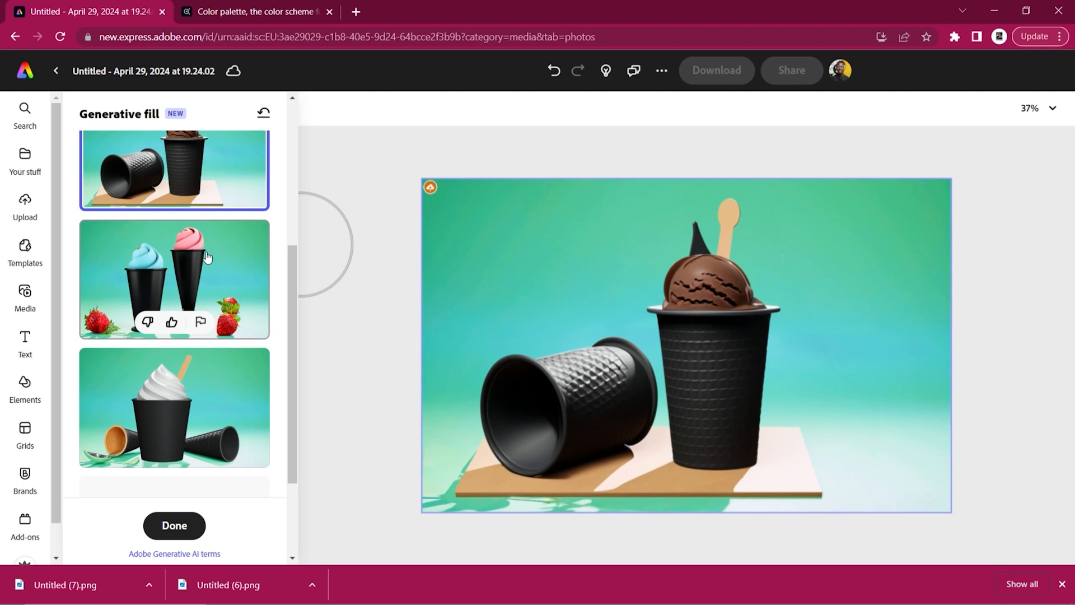
click(194, 258)
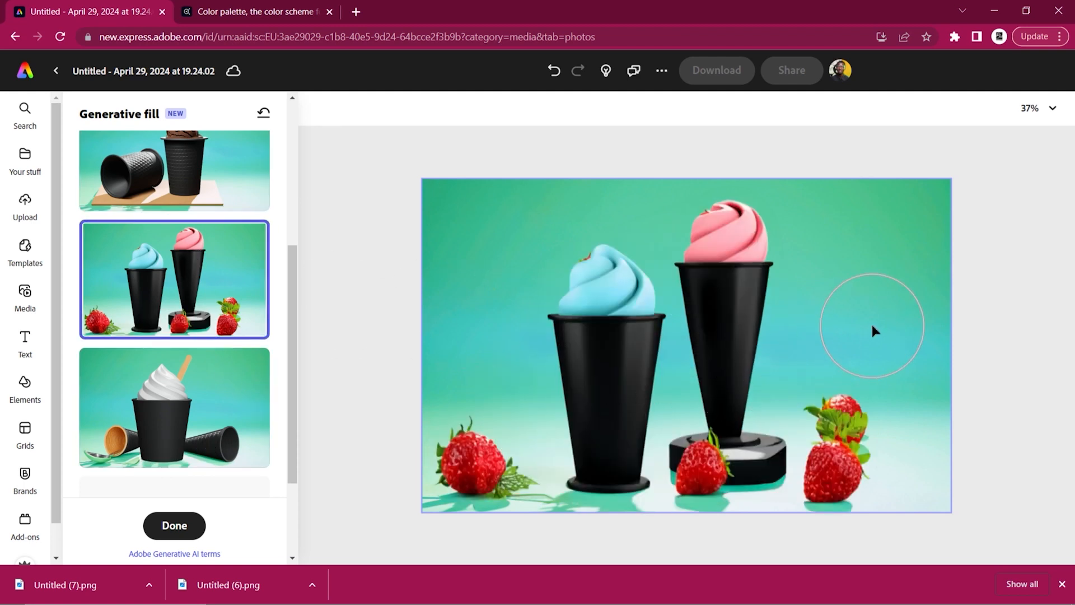
scroll(247, 266, up, 5)
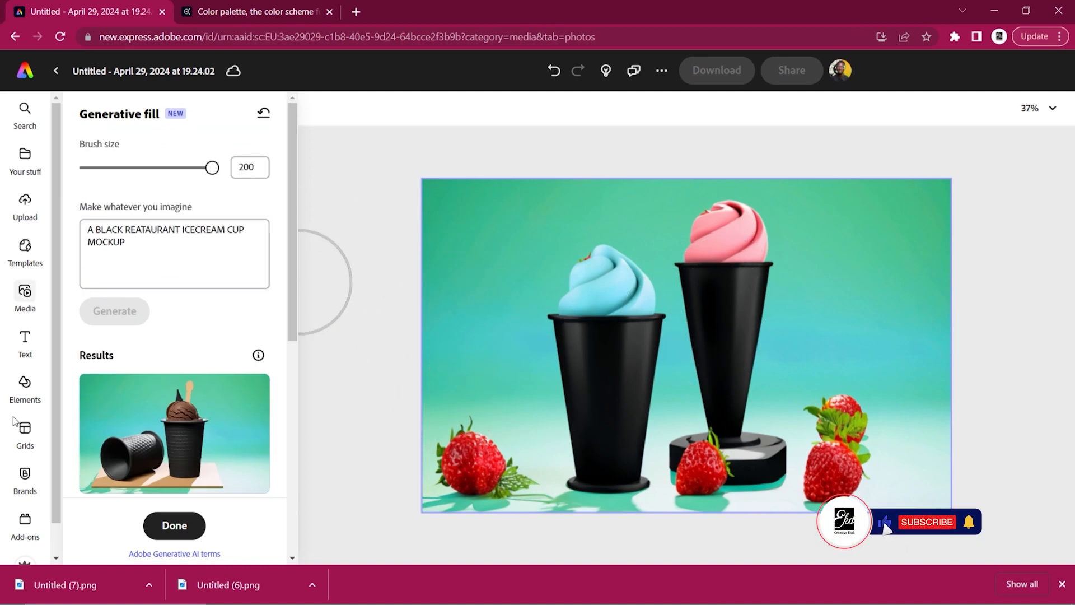
- Add the orange-ringed logo from the TASTE PLANET brand, shrink it and place it on the blue ice cream's black cup
click(25, 476)
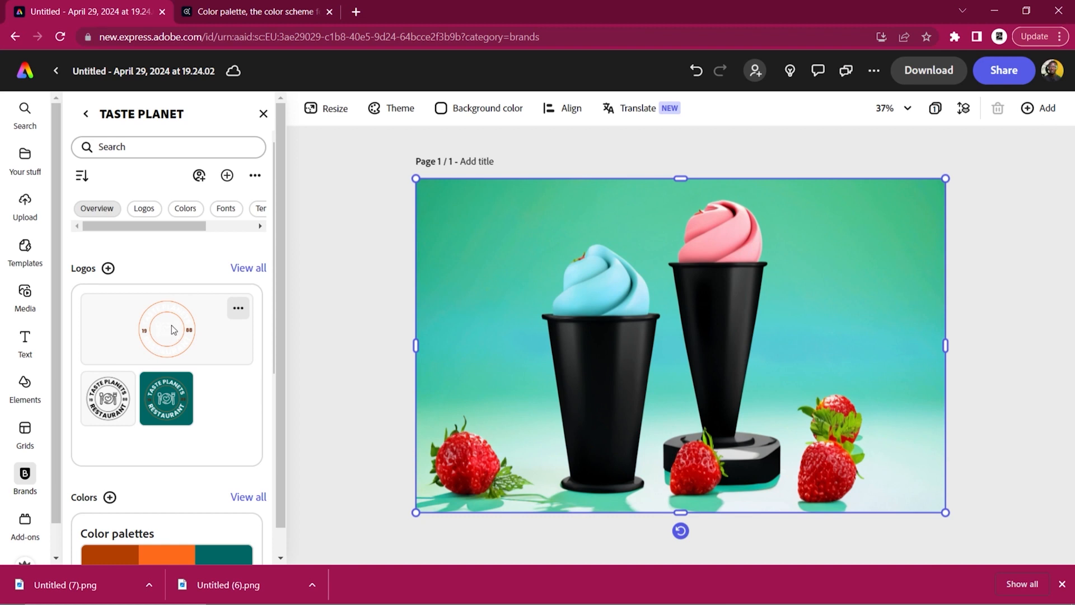
click(192, 333)
drag(694, 348, 629, 395)
drag(680, 456, 607, 394)
click(997, 274)
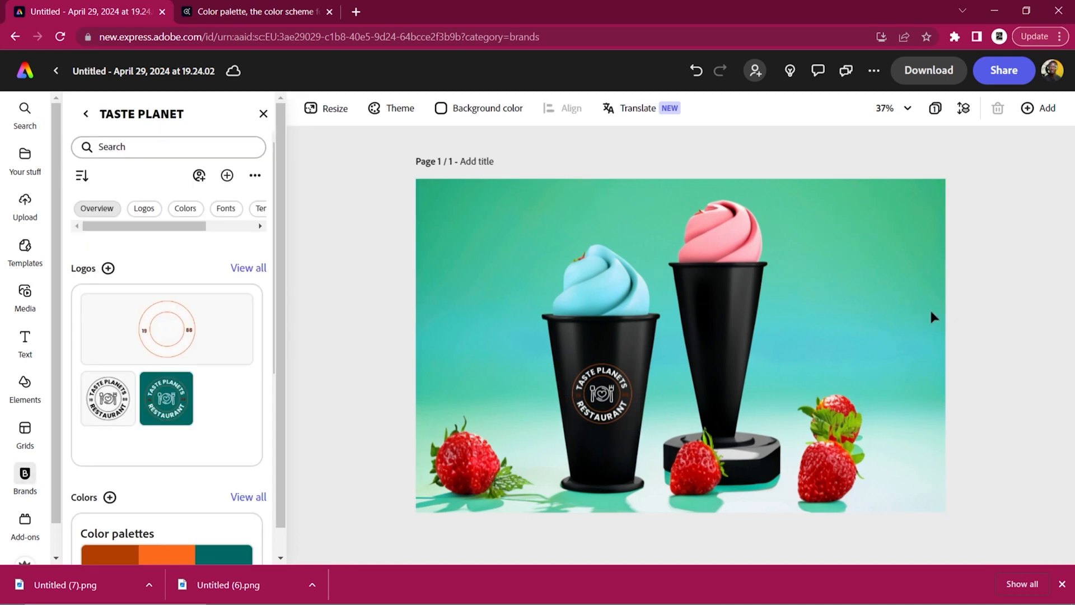
- Duplicate the cup logo onto the black cup with the pink ice cream
click(615, 396)
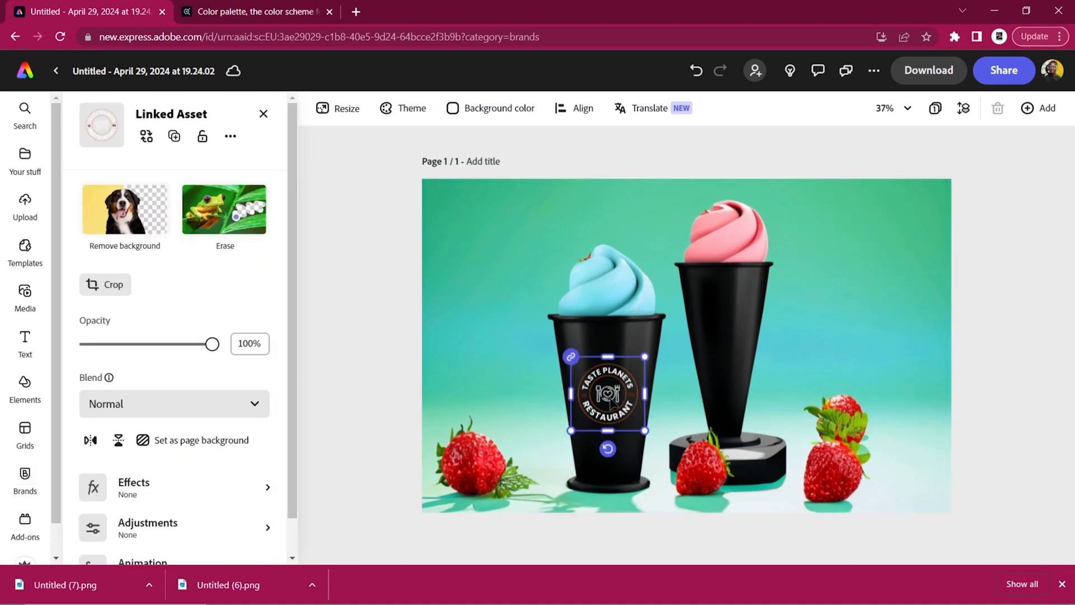
drag(612, 401, 724, 330)
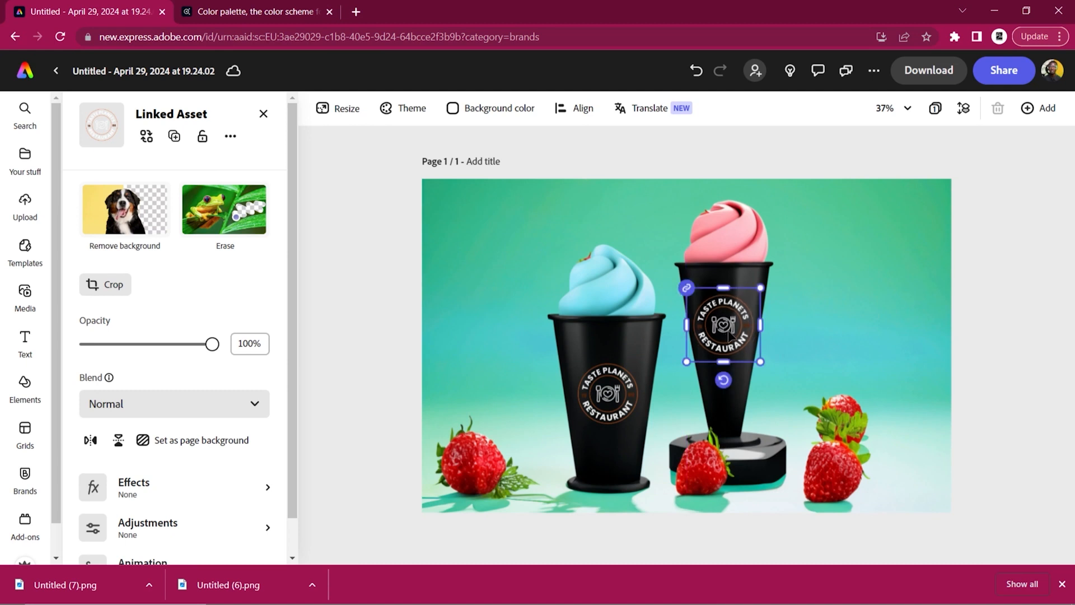
click(997, 312)
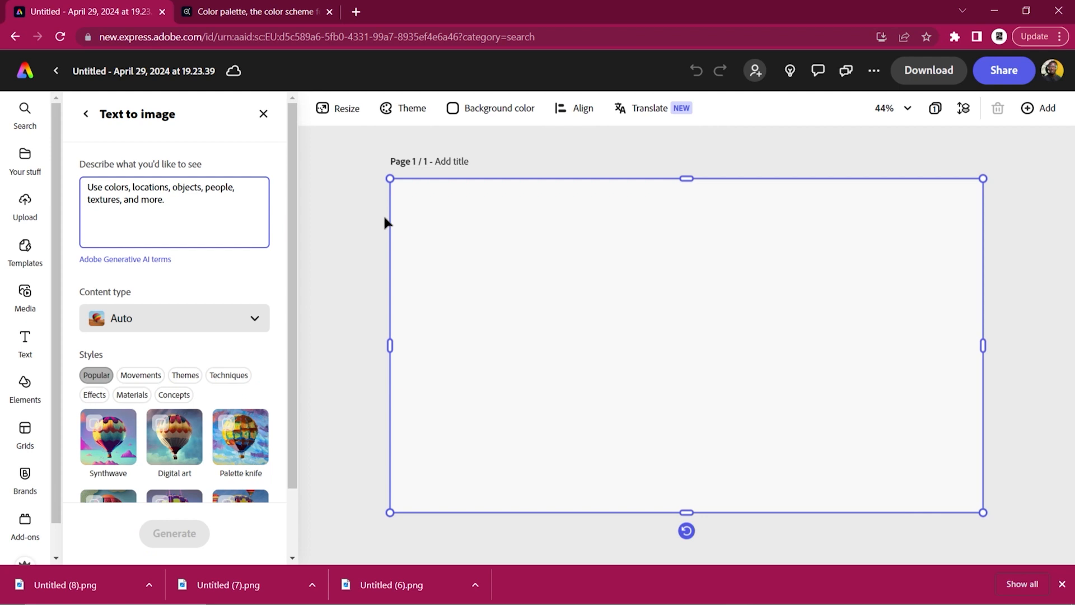
- Generate an image from "A BLACK ROUND NECK SHIRT ON A HANGER" and choose the short-sleeved close-up with the wide neckline
text(A)
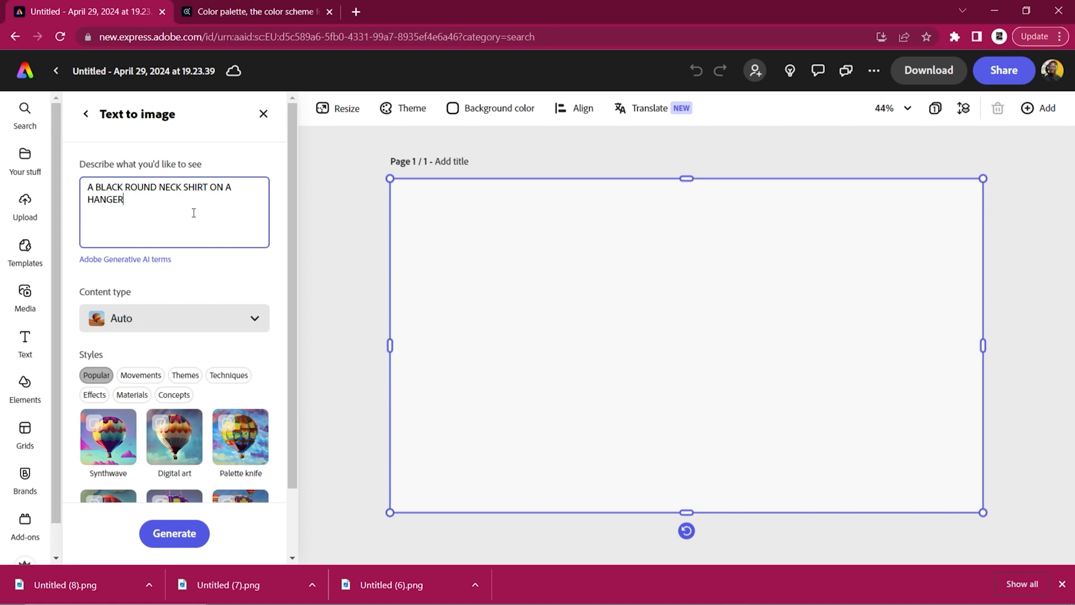
key(Return)
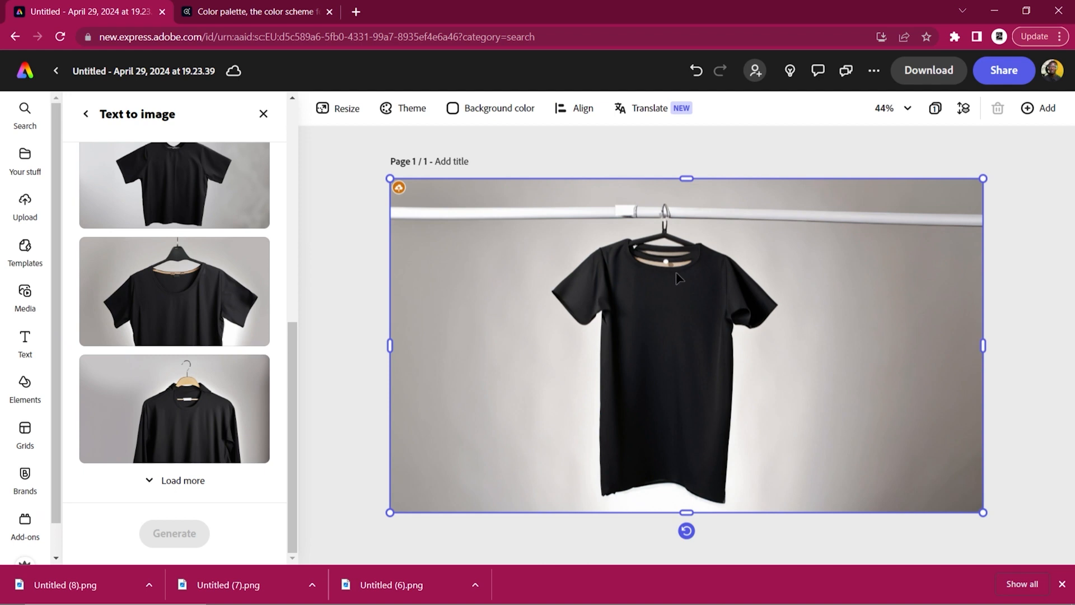
click(188, 438)
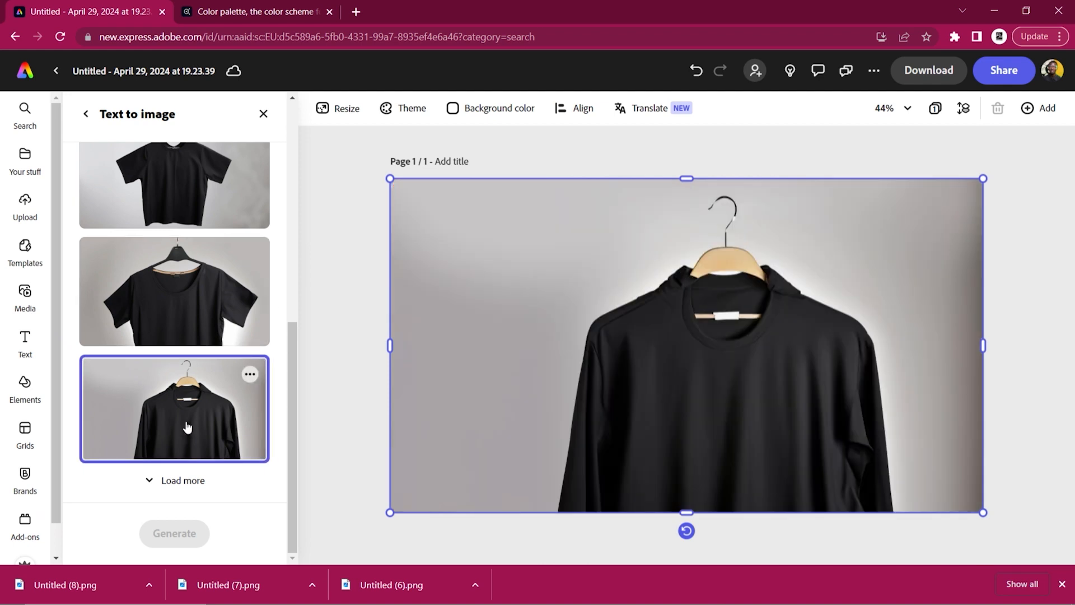
click(152, 315)
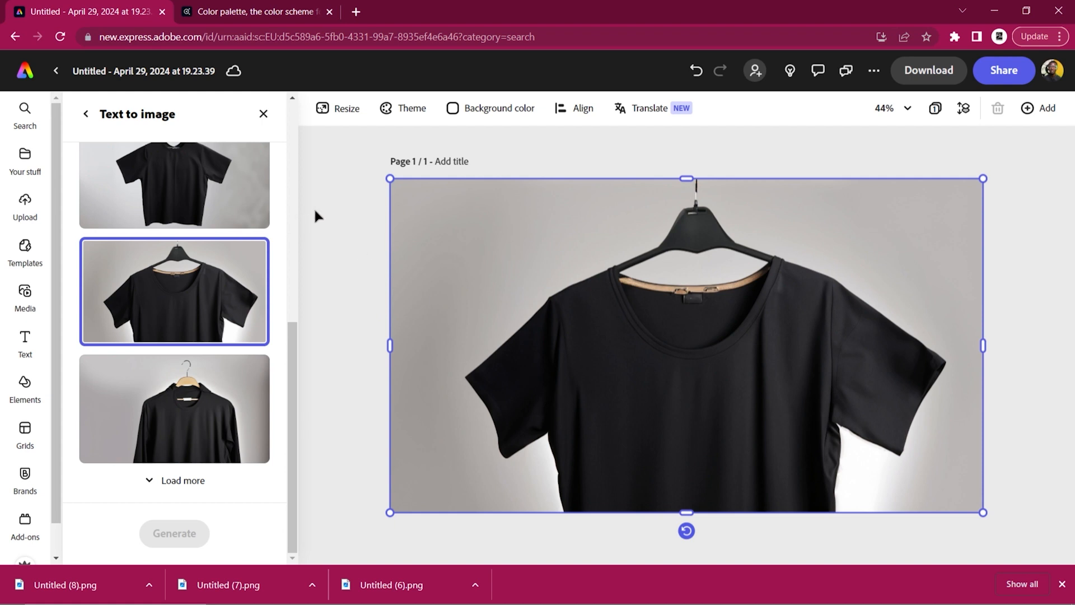
- Leave the shirt design and reopen the black TASTE PLANETS RESTAURANT logo from the recent files
click(25, 473)
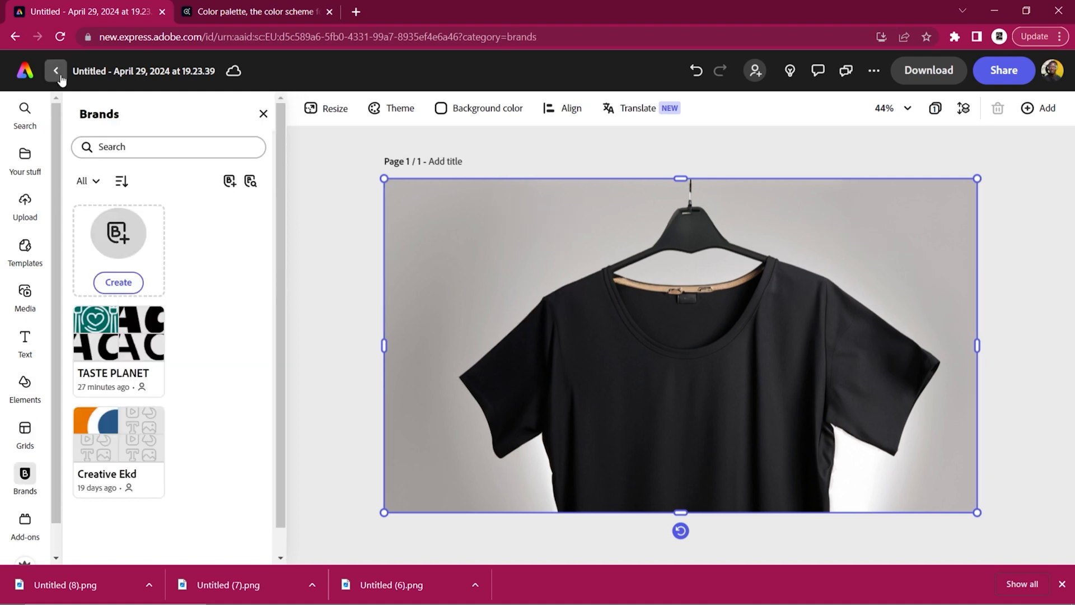
click(58, 72)
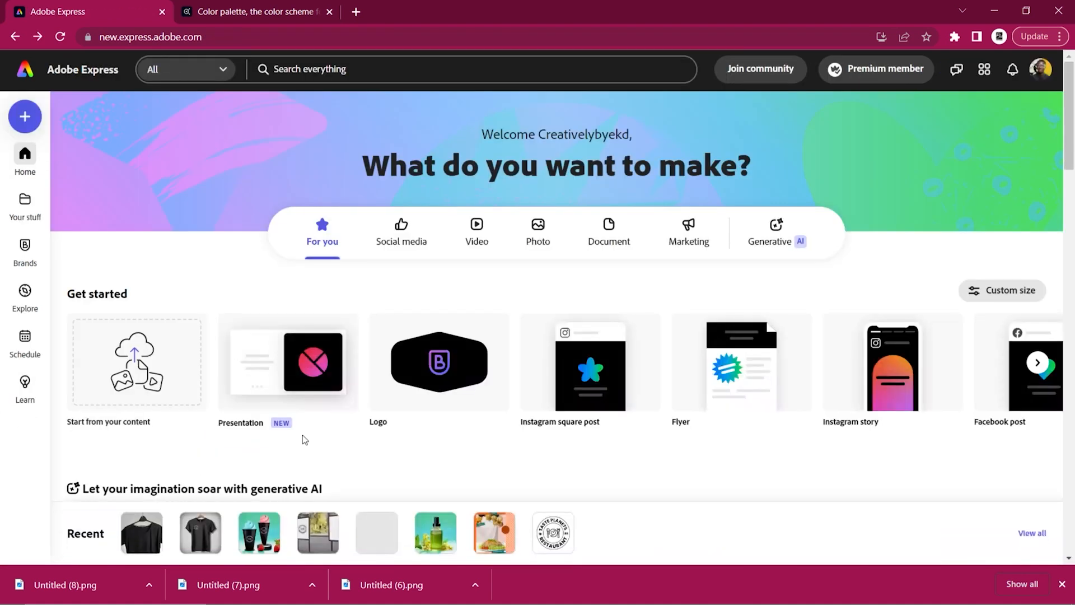
click(548, 538)
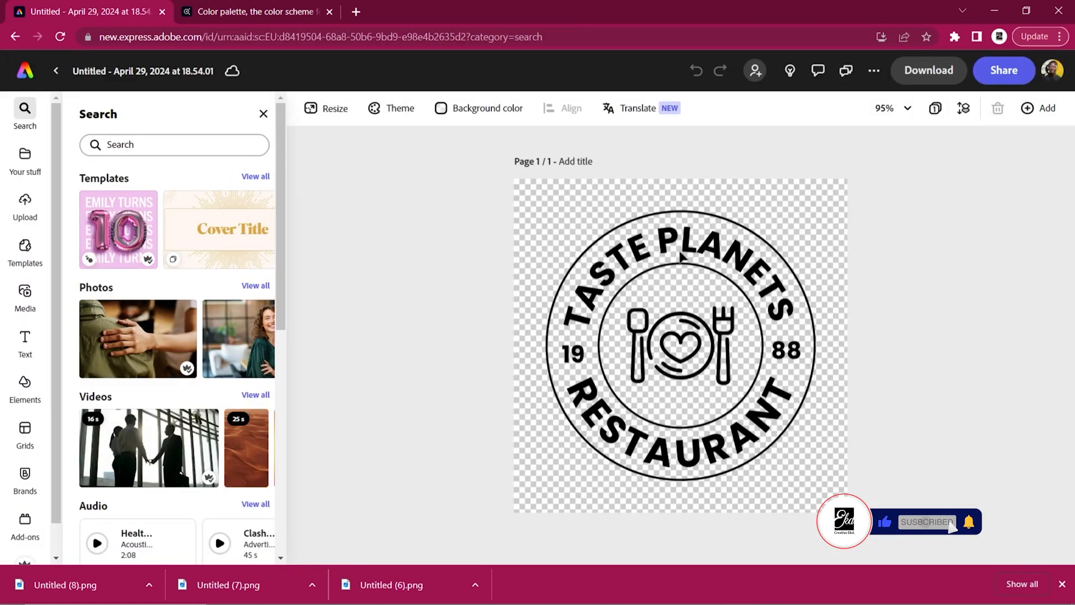
- Recolor all of the logo's text, circles and icon white (#FFFFFF) and download the logo as a PNG
click(681, 255)
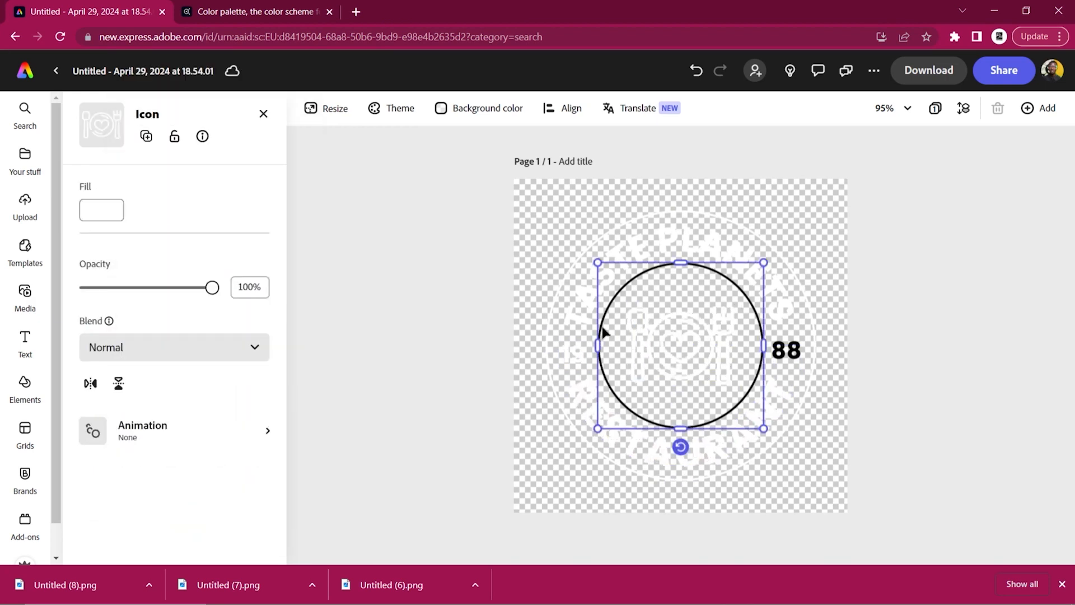
click(603, 331)
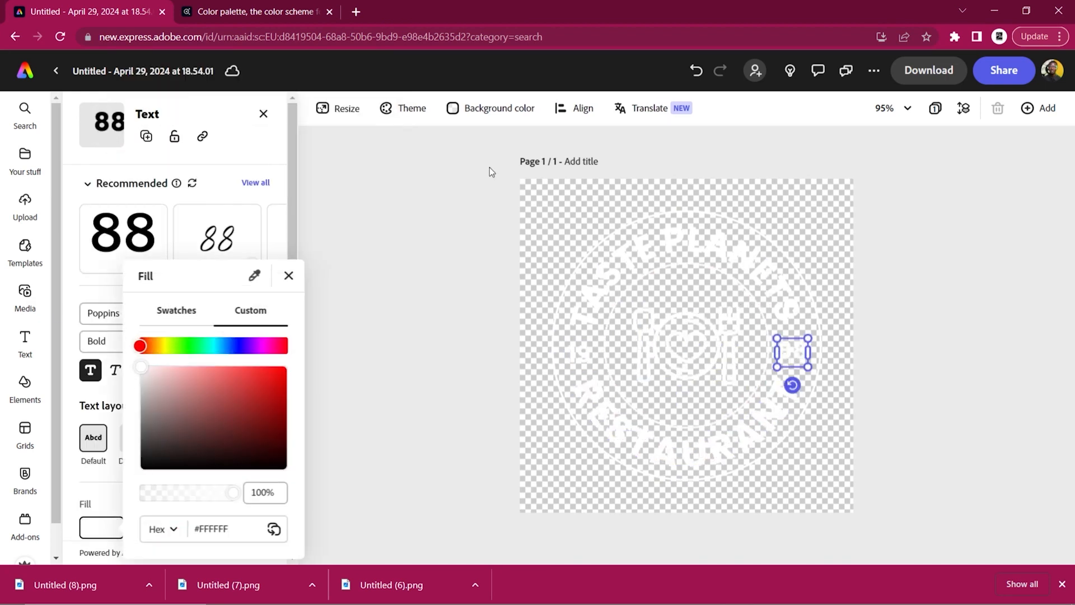
click(929, 70)
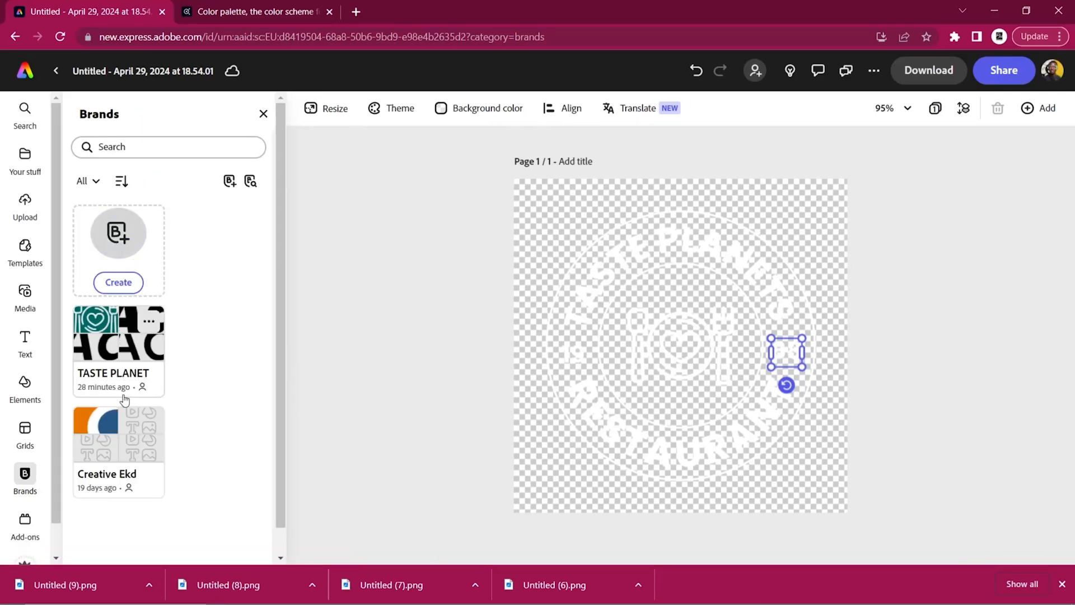
- Upload Untitled (9).png from Downloads to the TASTE PLANET brand's logos
click(129, 316)
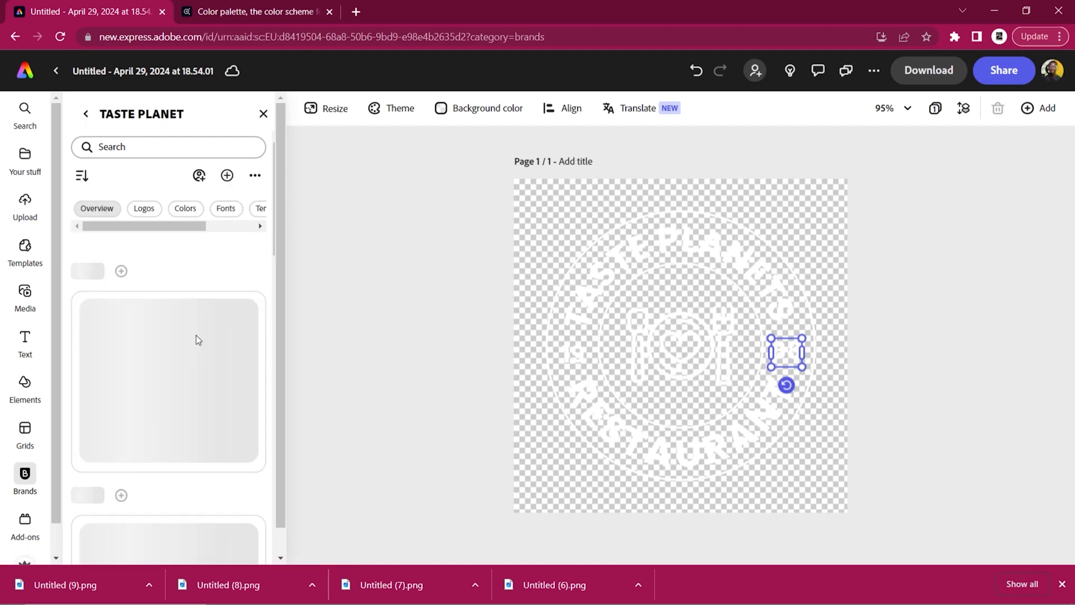
click(108, 269)
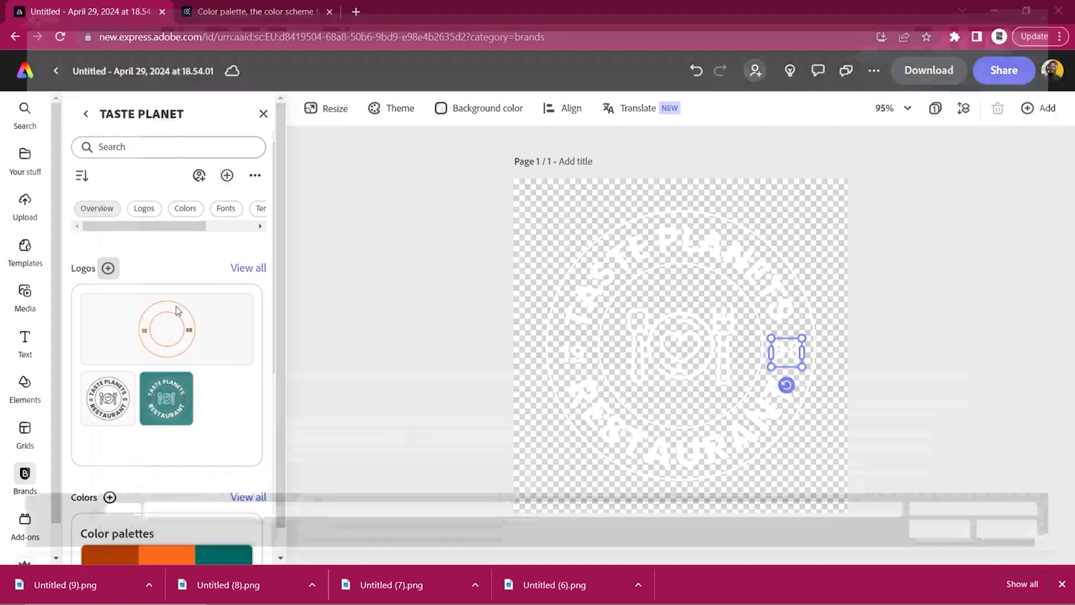
click(178, 142)
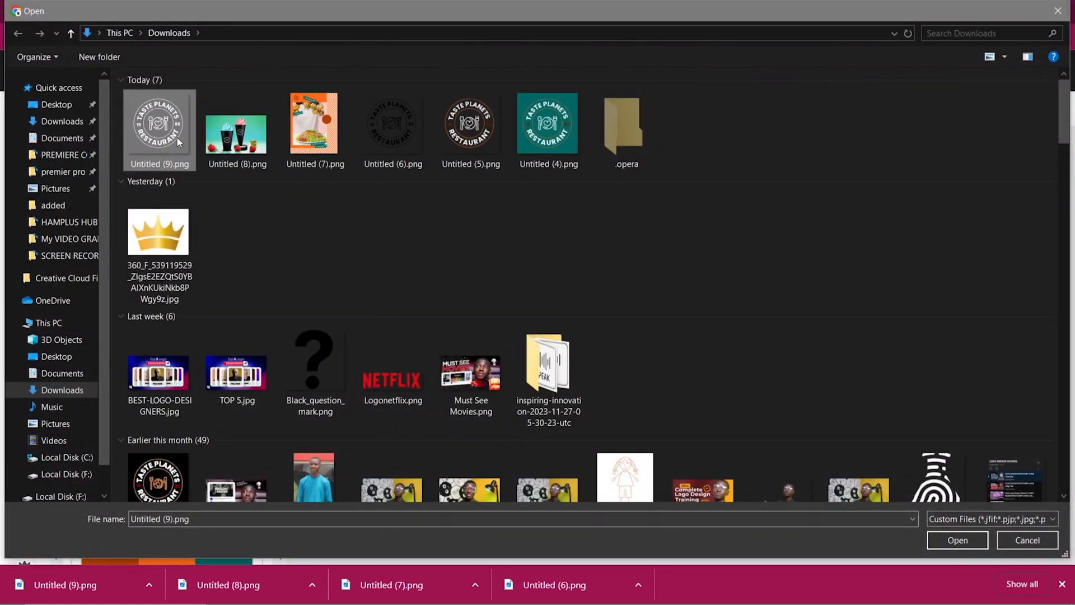
click(945, 535)
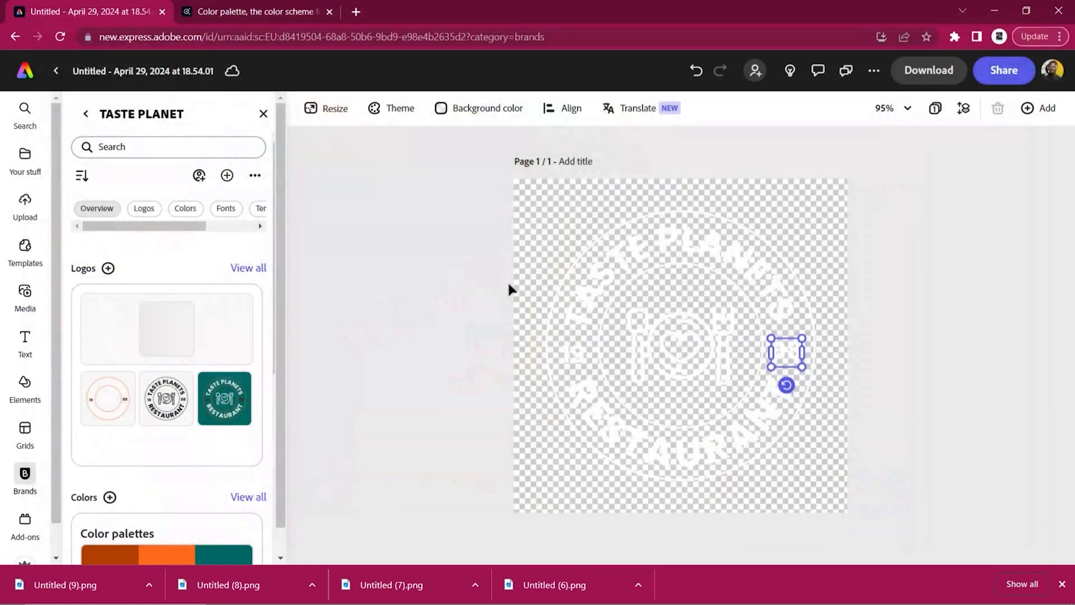
- Leave the logo file, reopen the black shirt design and show the TASTE PLANET brand's logos
click(55, 71)
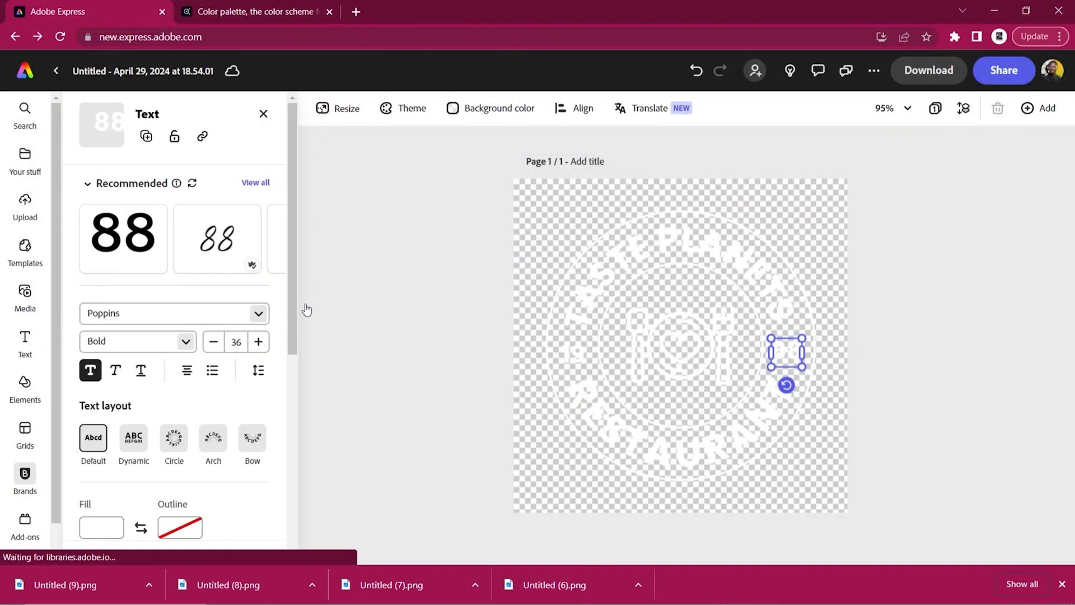
mouse_move(329, 603)
click(203, 533)
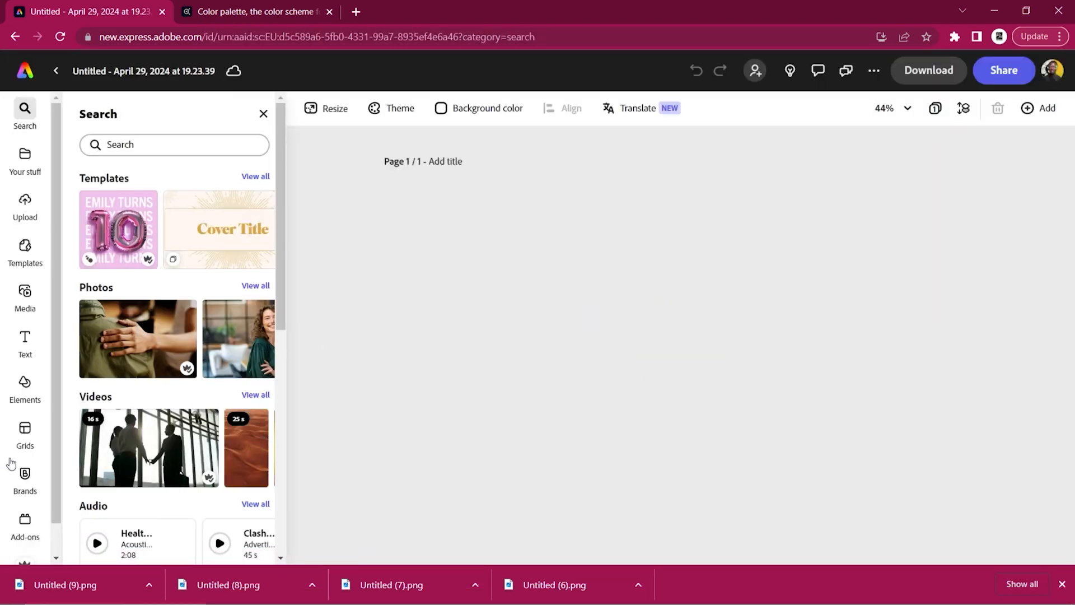
click(25, 476)
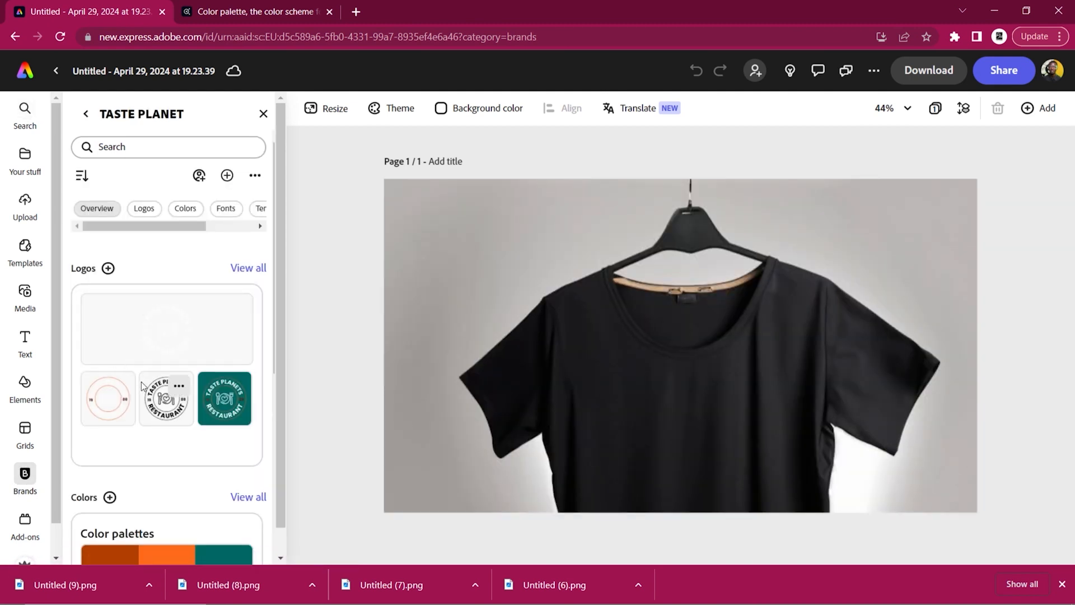
scroll(233, 231, down, 4)
scroll(152, 361, up, 4)
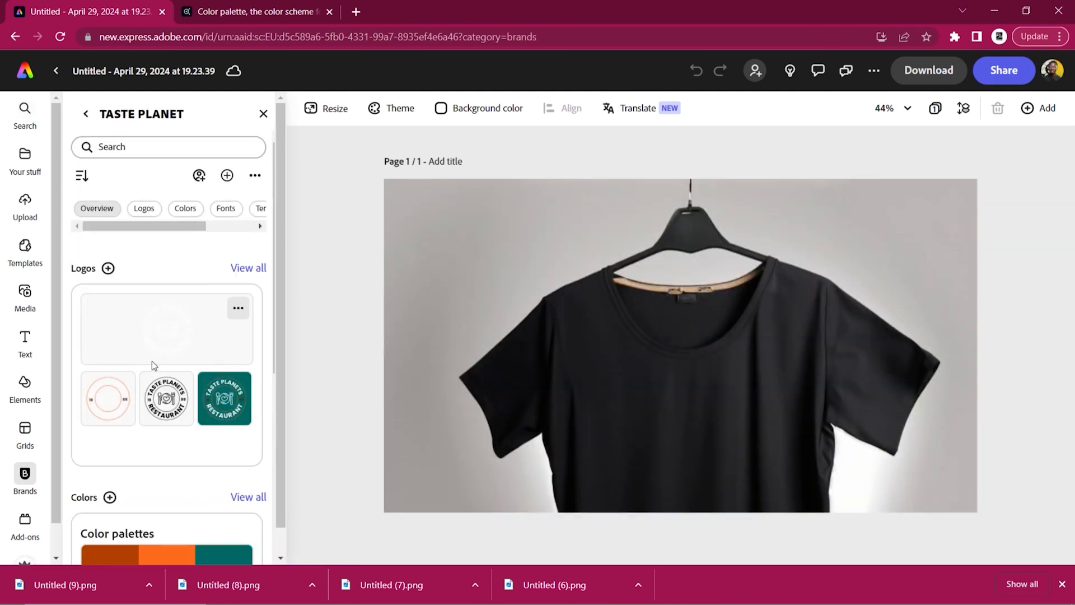
- Try the all-white logo at a small size on the left side of the shirt's chest
click(126, 335)
drag(705, 385, 681, 397)
drag(738, 464, 644, 400)
click(834, 255)
click(804, 143)
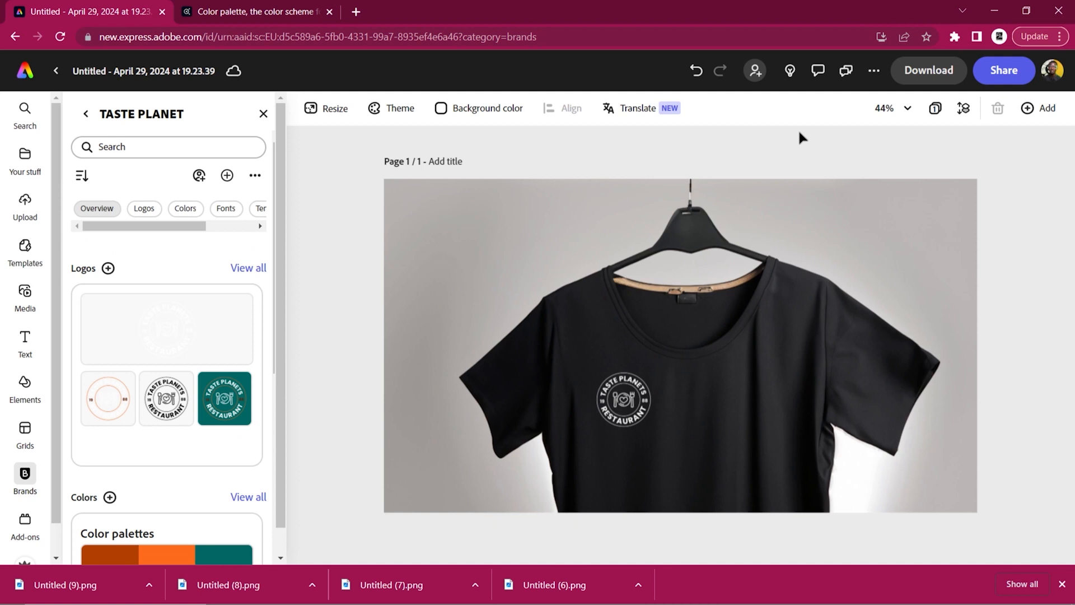
- Replace the white chest logo with the orange-ringed brand logo, shrunk to a small badge in the same spot
click(639, 412)
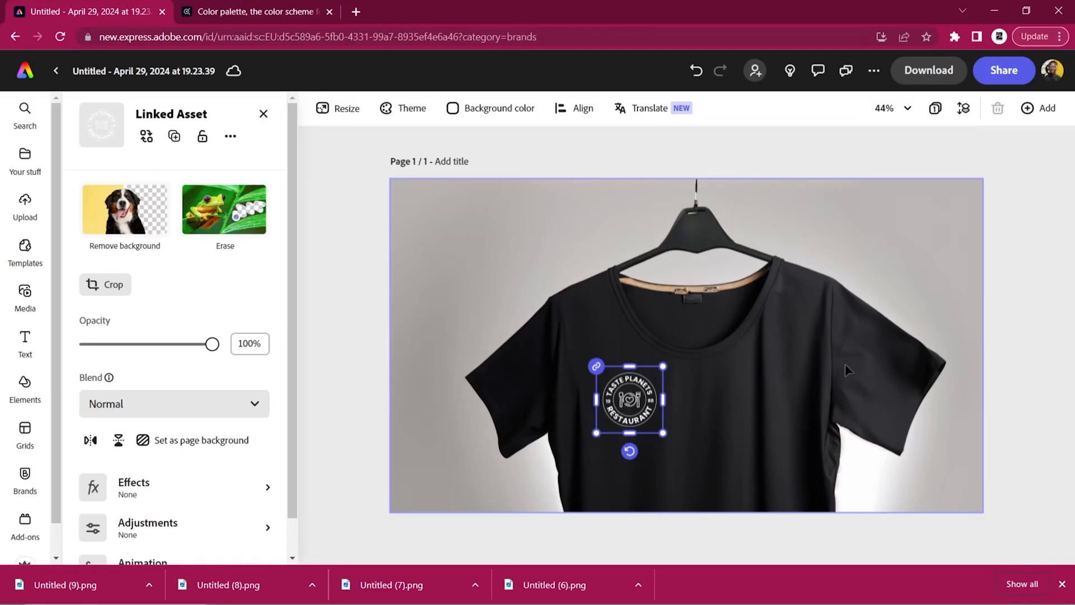
key(Delete)
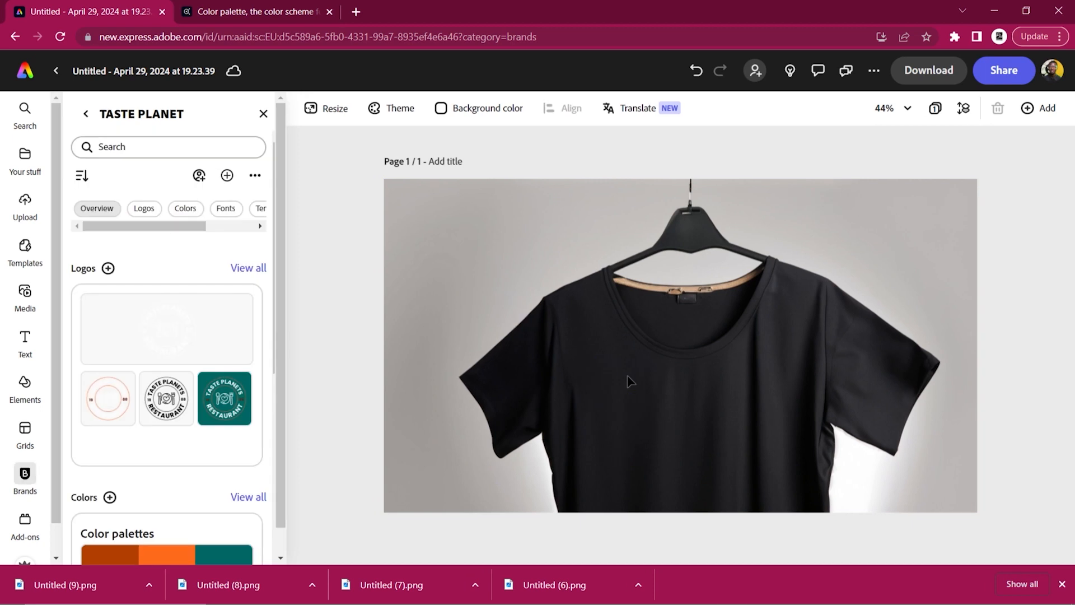
click(93, 404)
drag(759, 426, 655, 420)
click(366, 279)
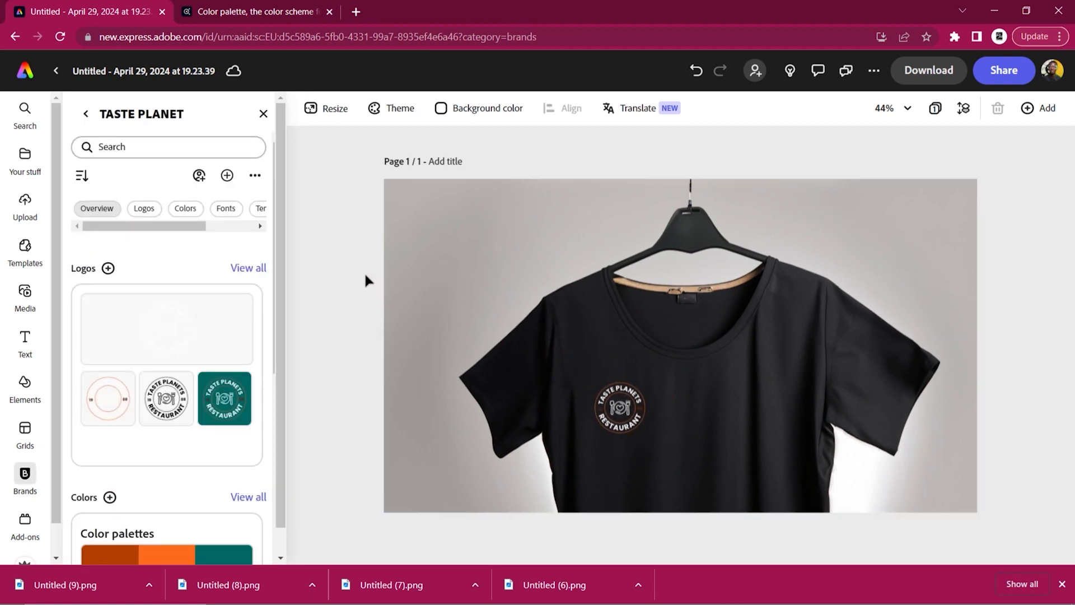